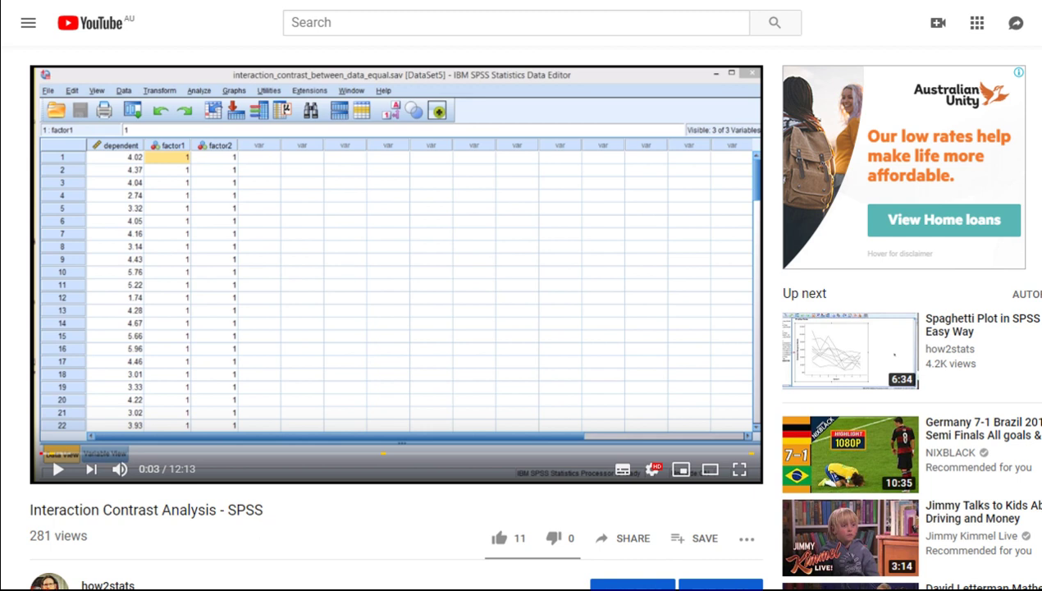
Step: Inspect the pre_test_IQ, post_test_IQ and group data, and check group's value labels
scroll(383, 525, "down", 5)
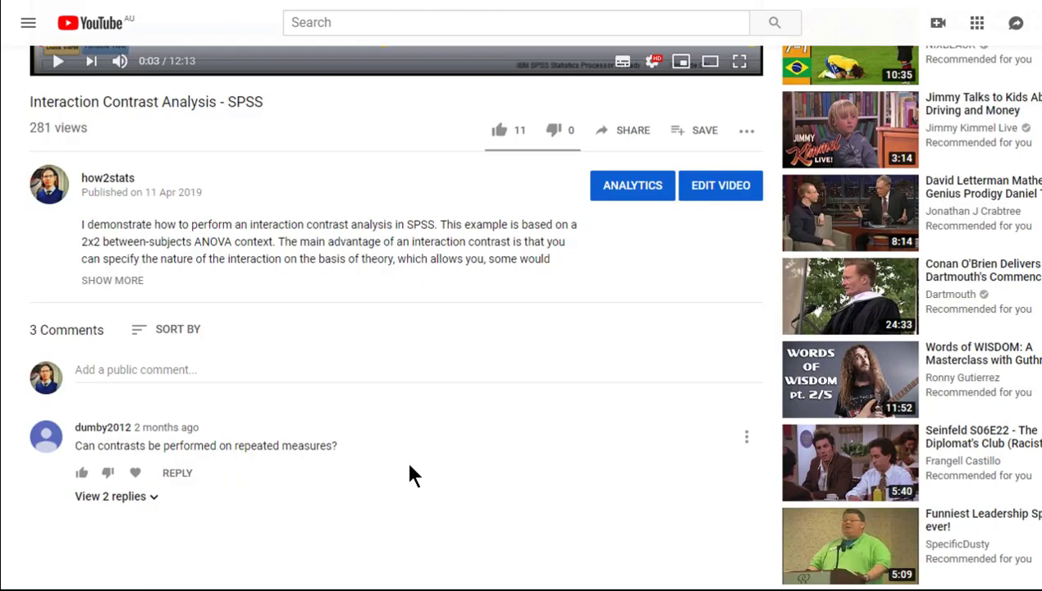
scroll(410, 474, "up", 5)
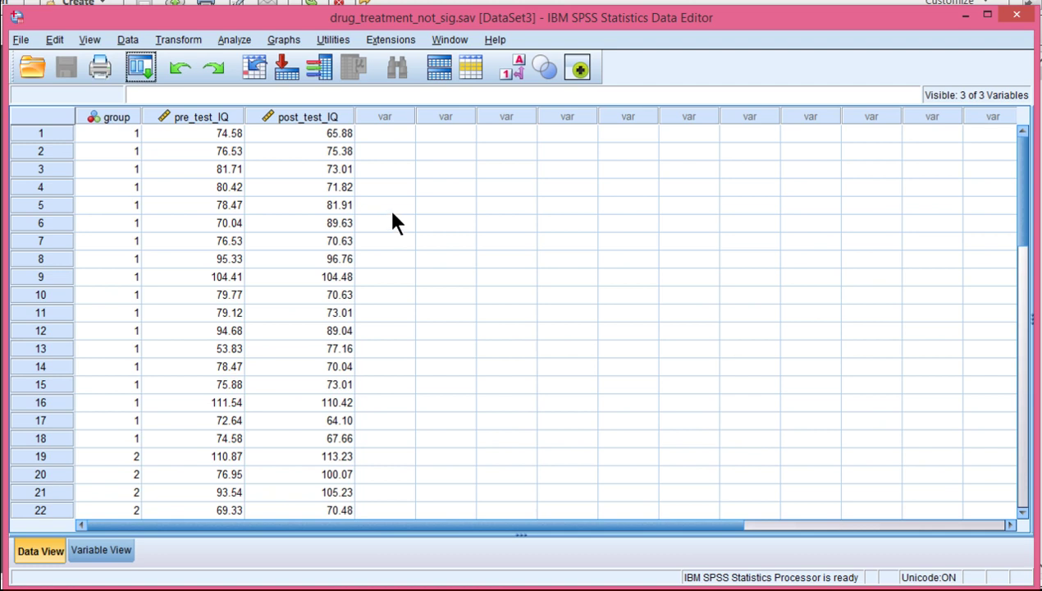
left_click(221, 114)
left_click(274, 136)
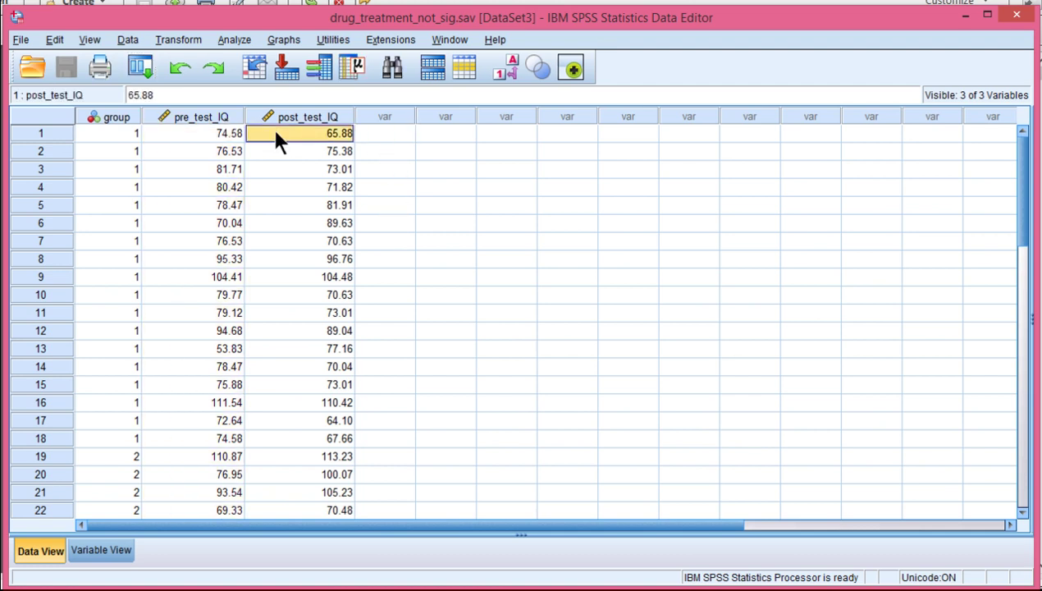
left_click(116, 118)
left_click(194, 136)
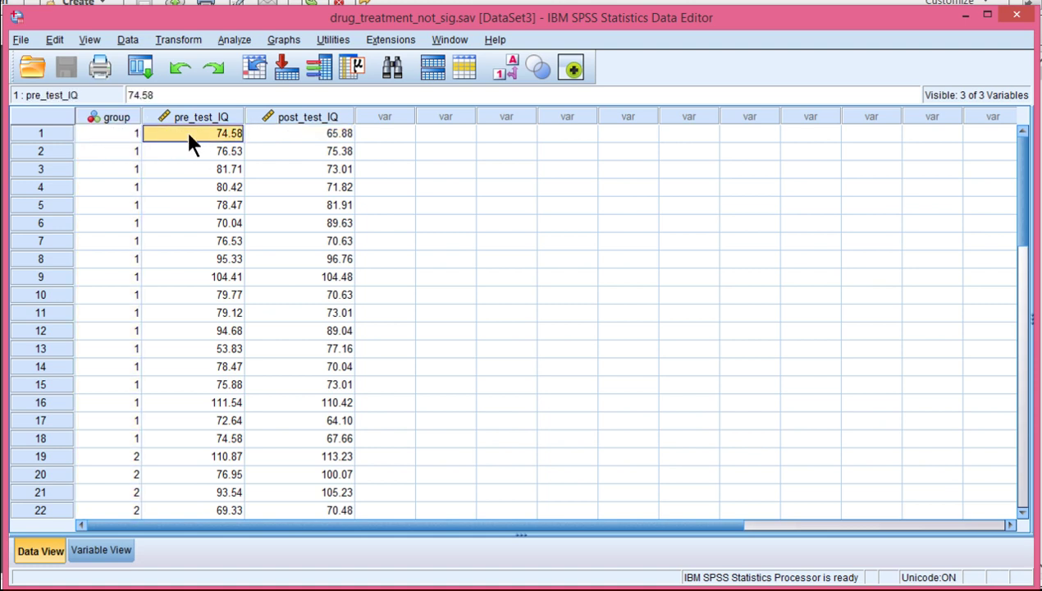
left_click(120, 120)
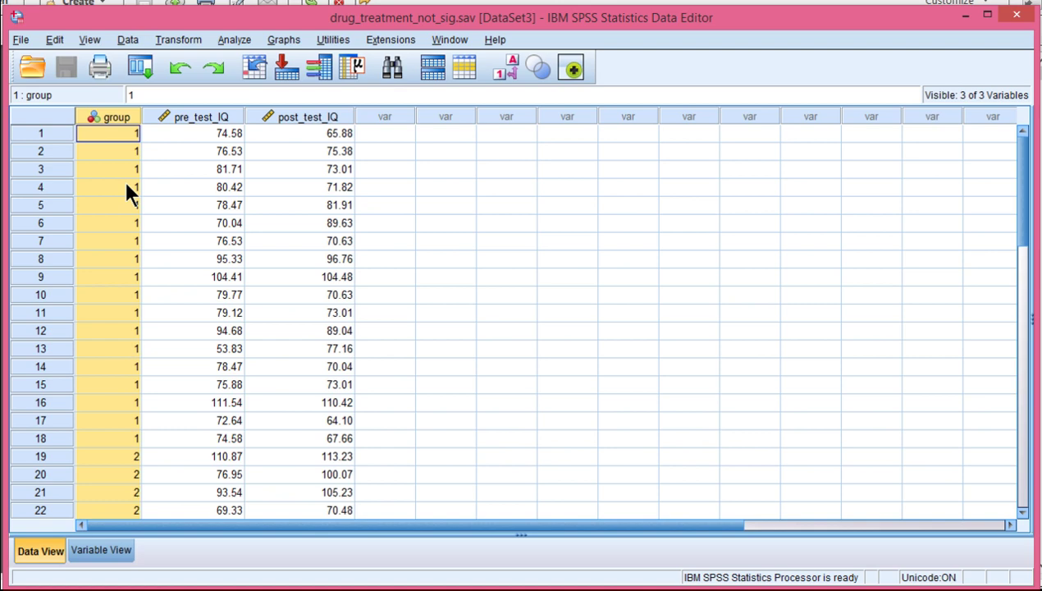
left_click(122, 150)
left_click(129, 551)
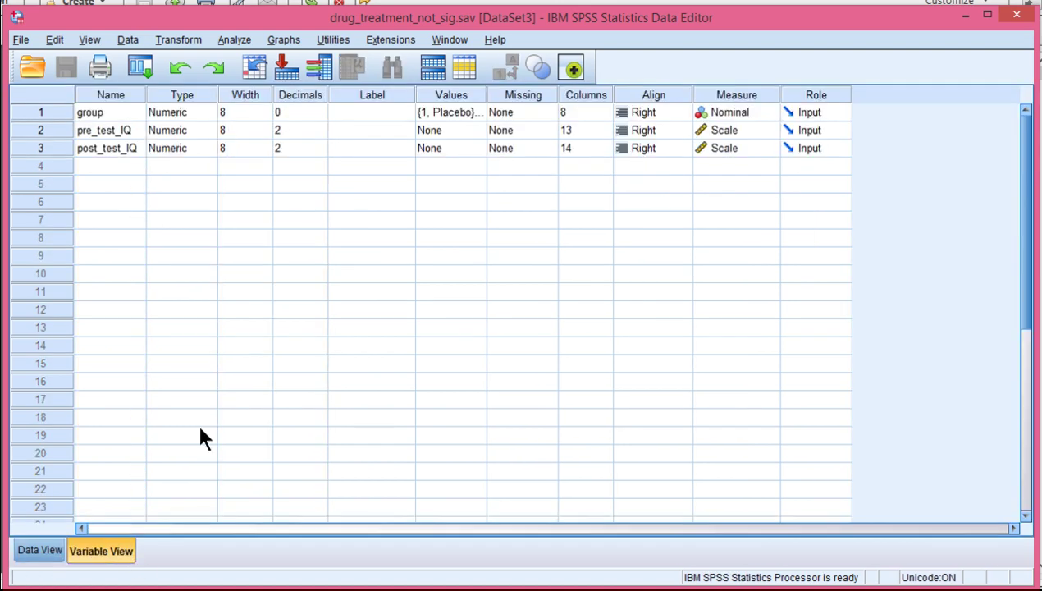
left_click(476, 109)
left_click(478, 112)
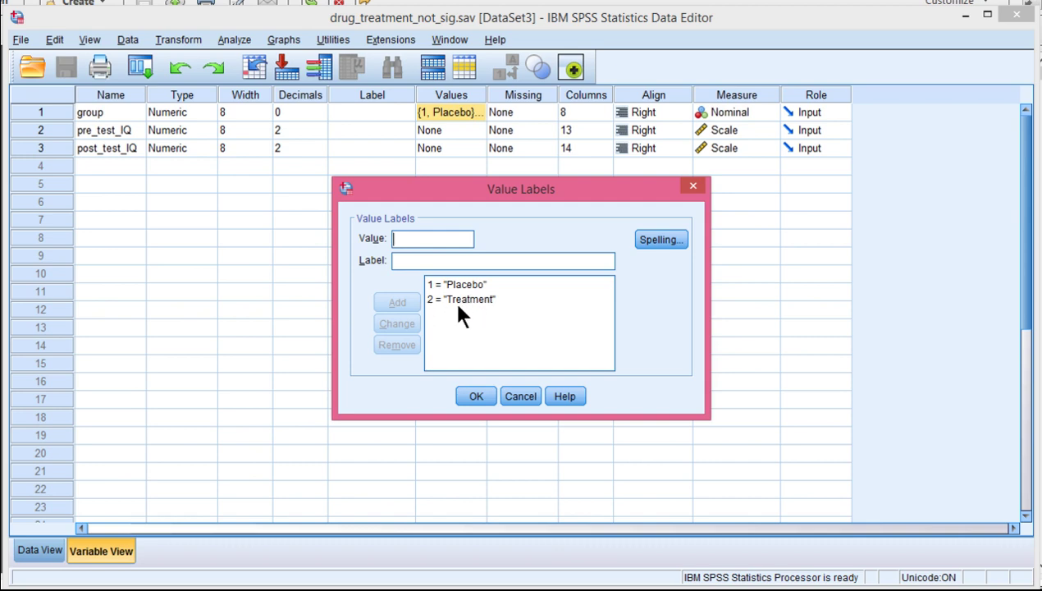
left_click(476, 397)
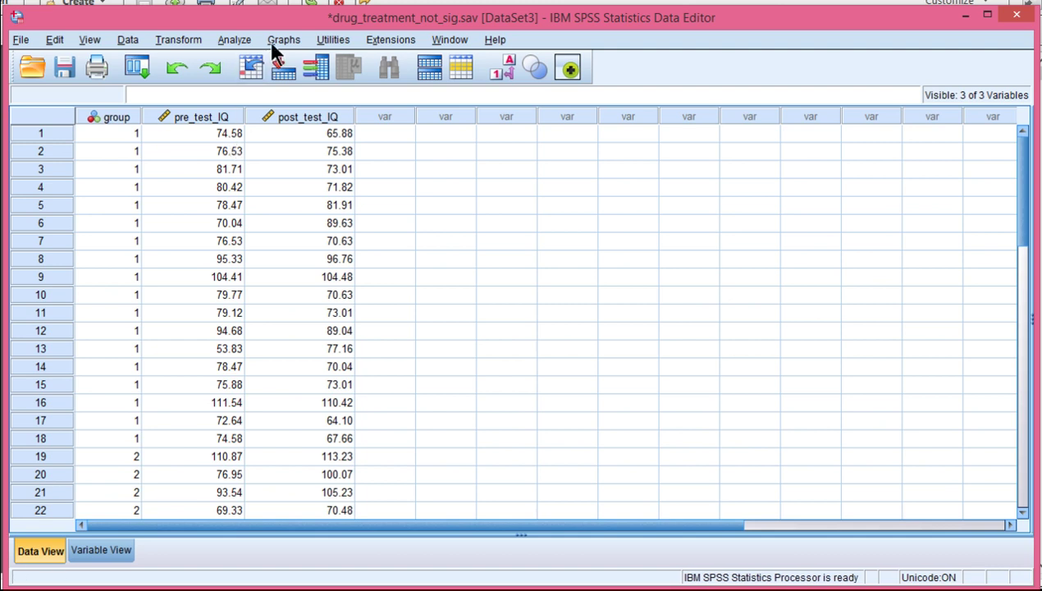
Step: Define a repeated measures within-subjects factor named 'time' with 2 levels
left_click(243, 43)
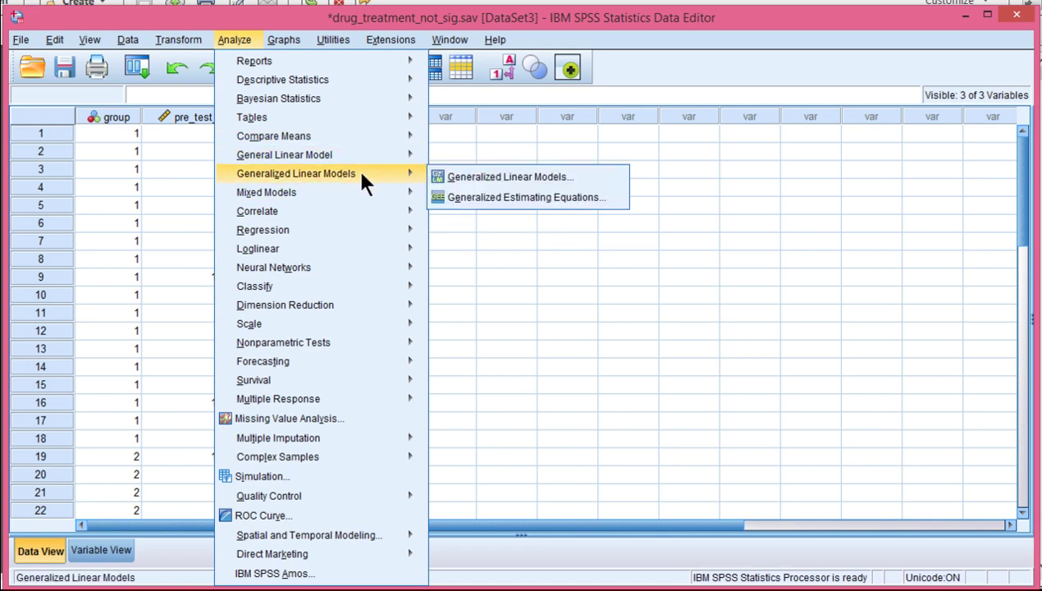
mouse_move(284, 154)
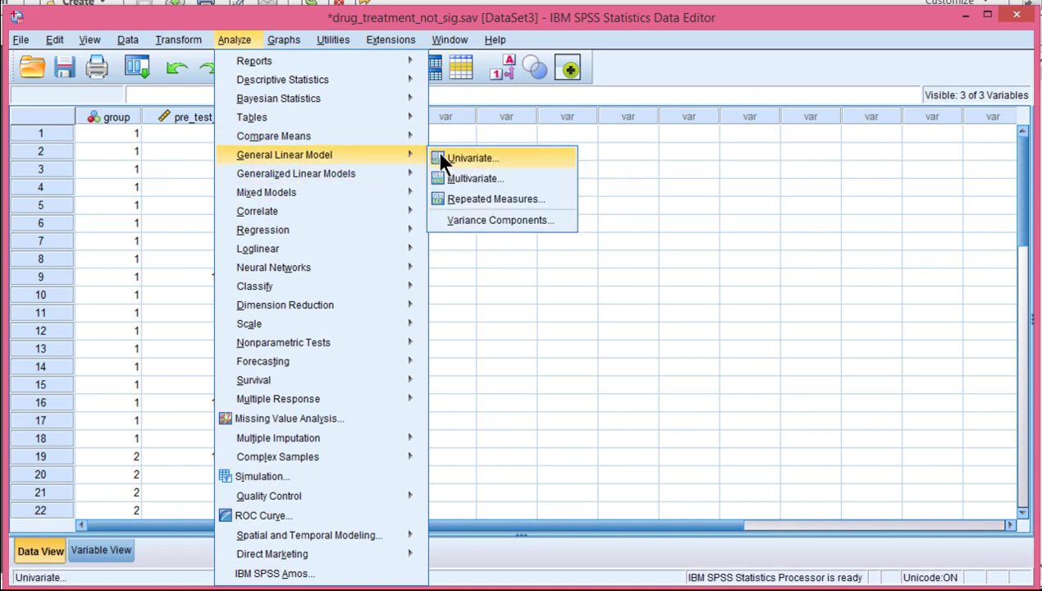
left_click(464, 198)
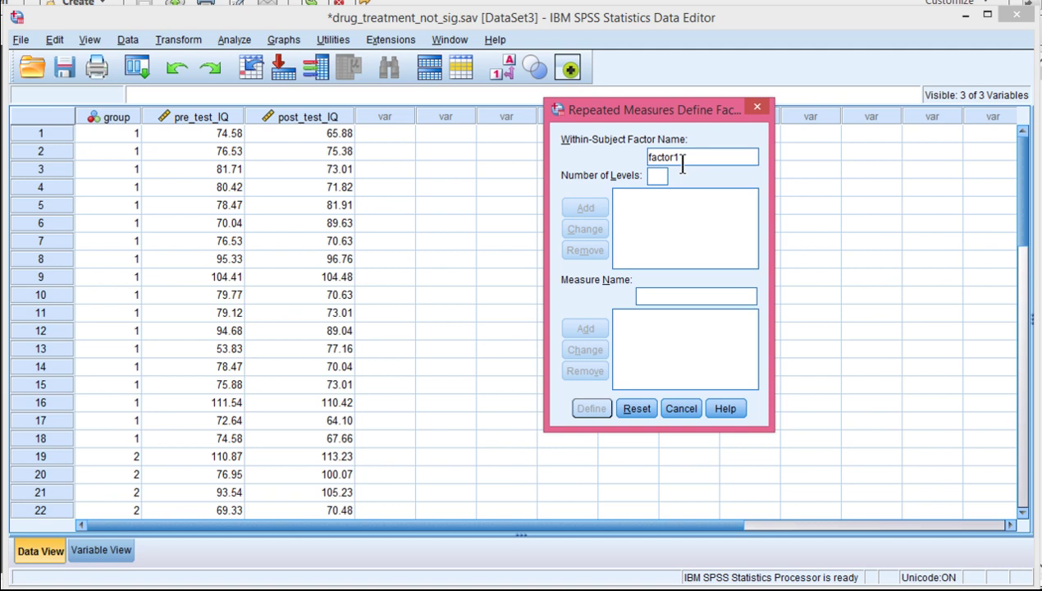
left_click_drag(681, 158, 605, 148)
type("time")
left_click(665, 177)
type("2")
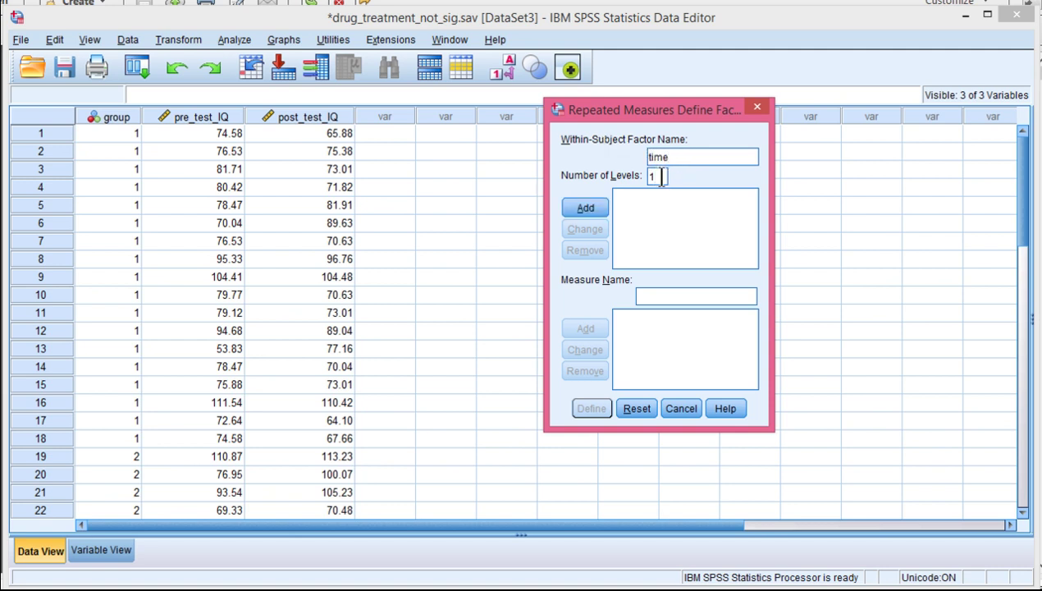
key("BackSpace")
type("2")
left_click(584, 209)
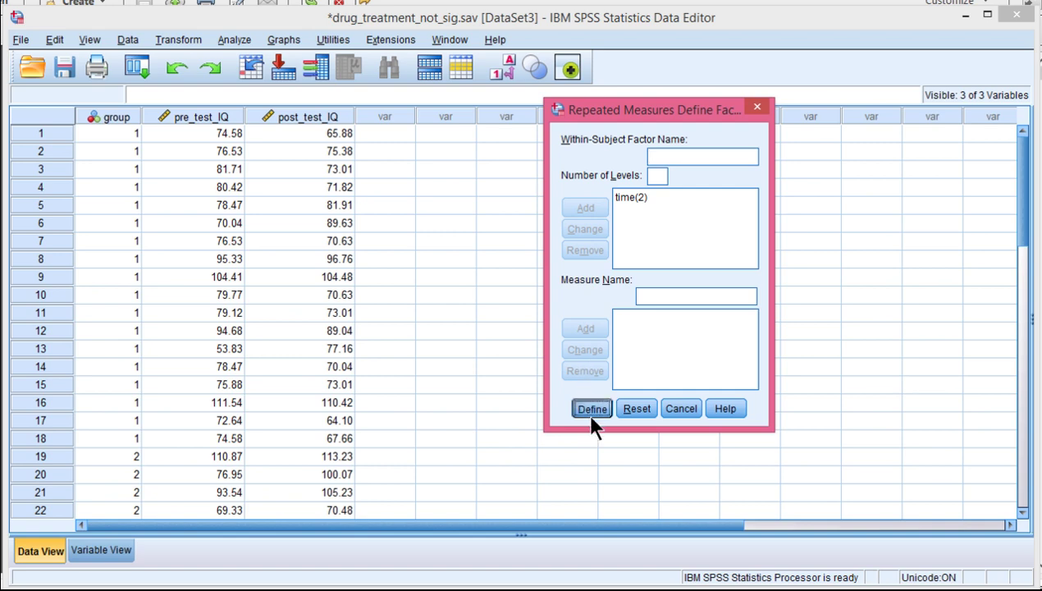
left_click(589, 409)
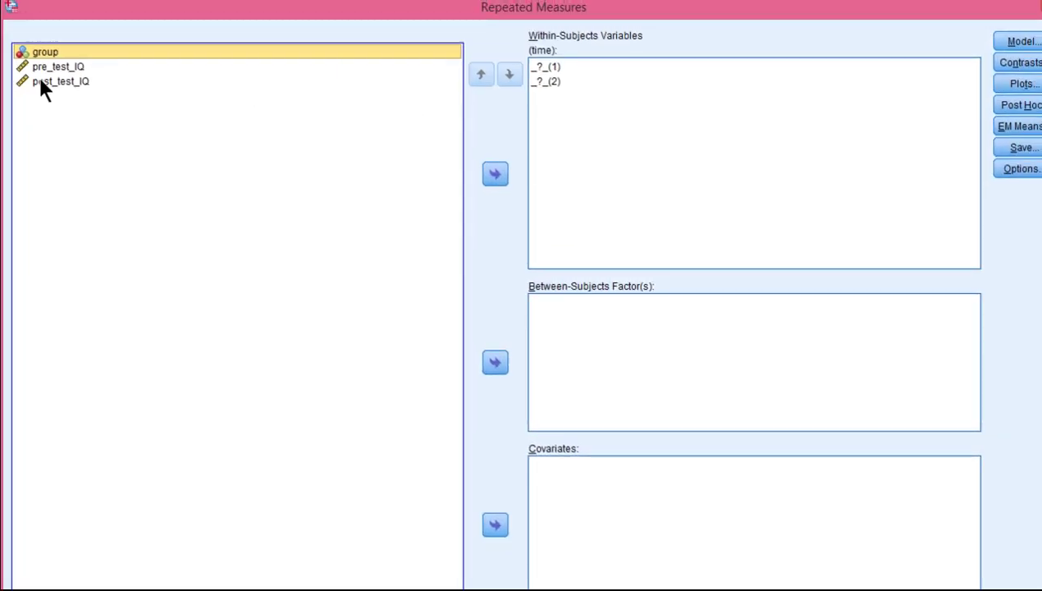
Step: Assign pre_test_IQ and post_test_IQ as the time levels, with group as the between-subjects factor
left_click(51, 81)
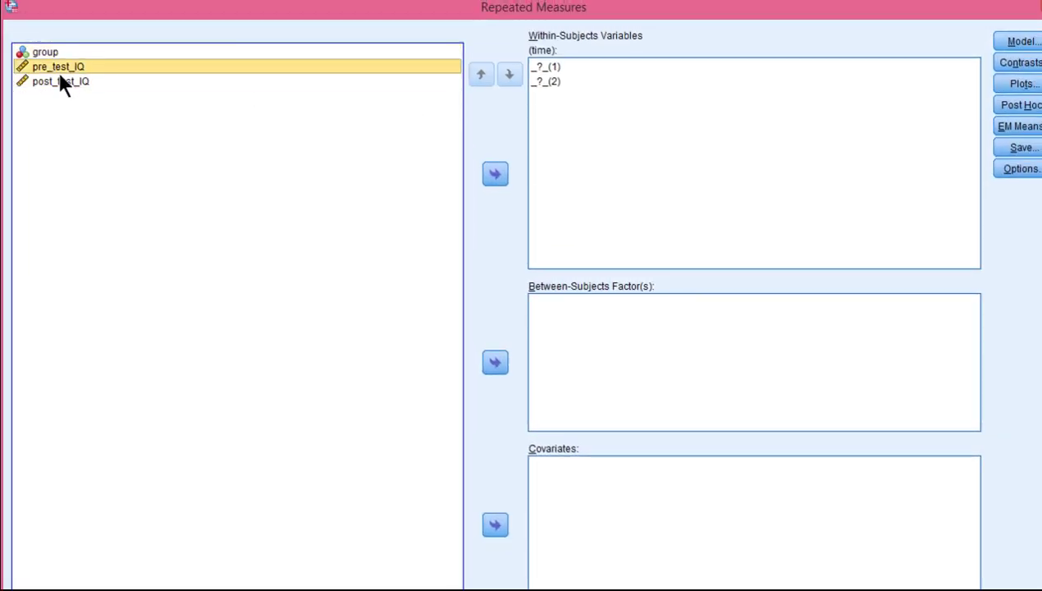
left_click(62, 82, "shift")
left_click(495, 173)
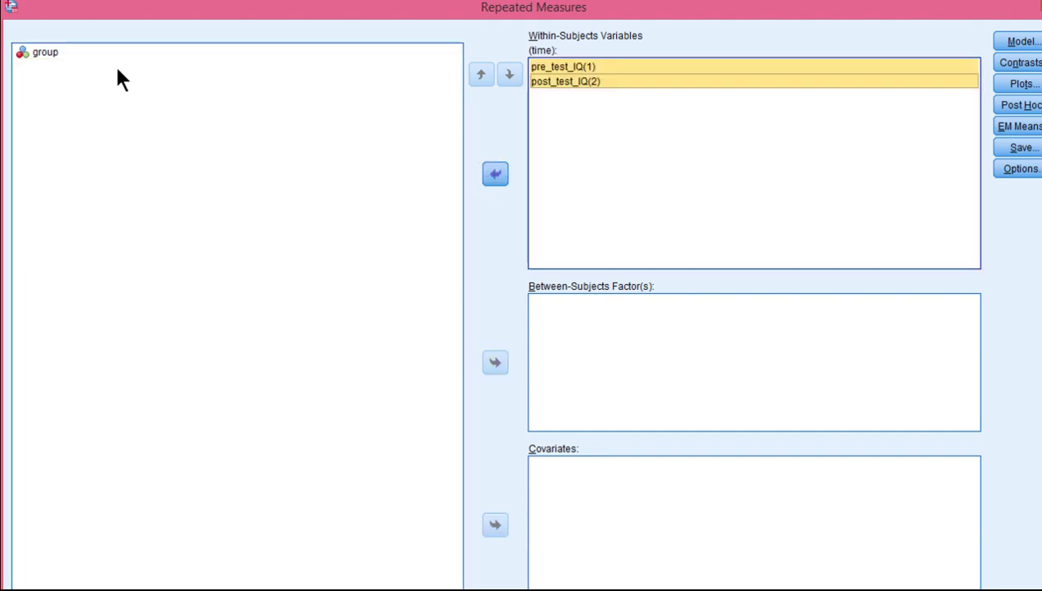
left_click(49, 51)
left_click(494, 362)
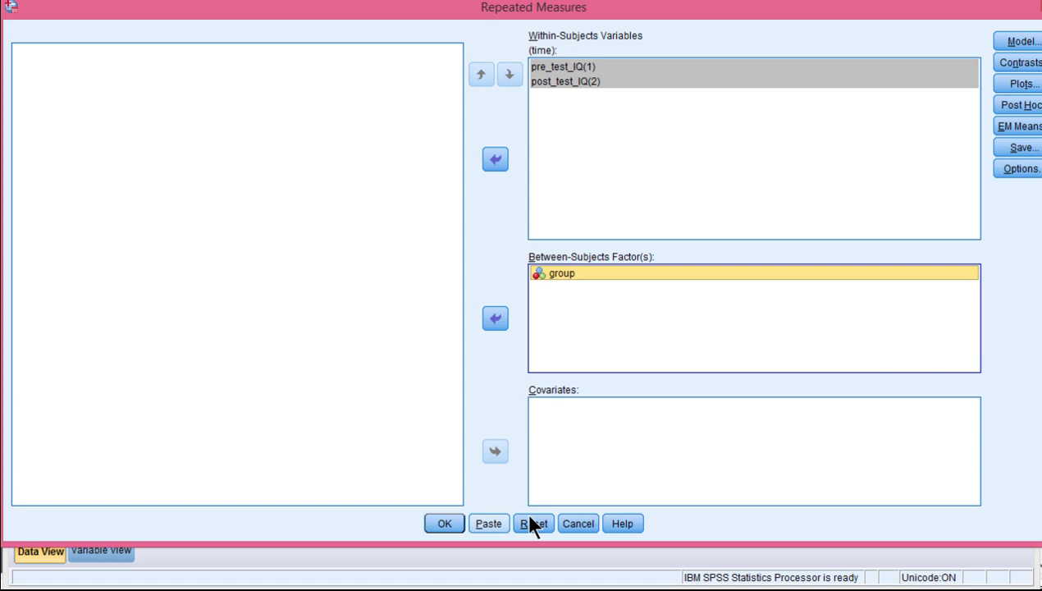
Step: Add a time*group profile plot with time on the horizontal axis and separate lines per group
left_click(1021, 85)
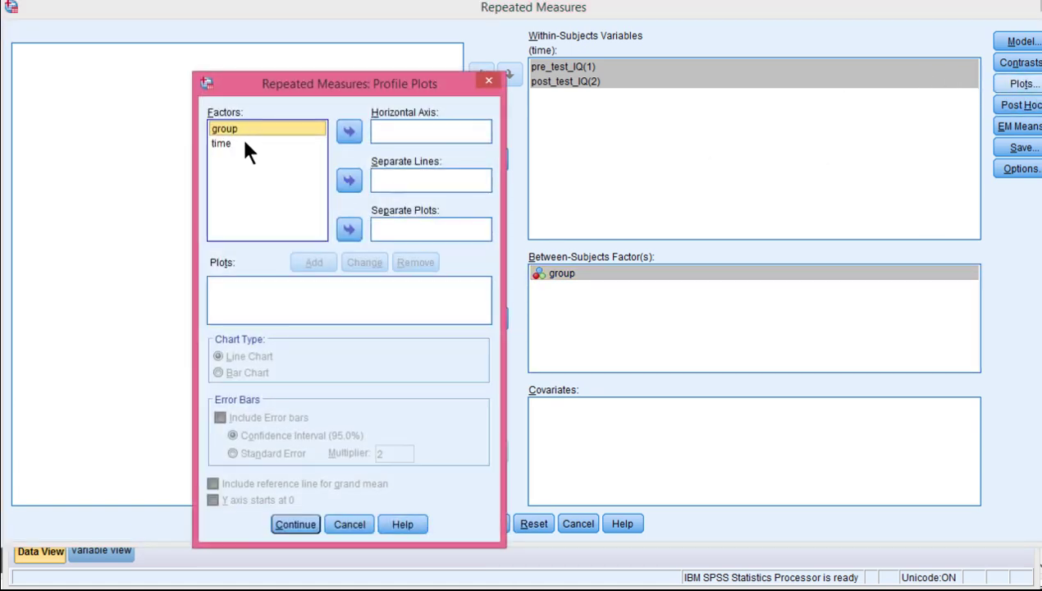
left_click(349, 181)
left_click(268, 144)
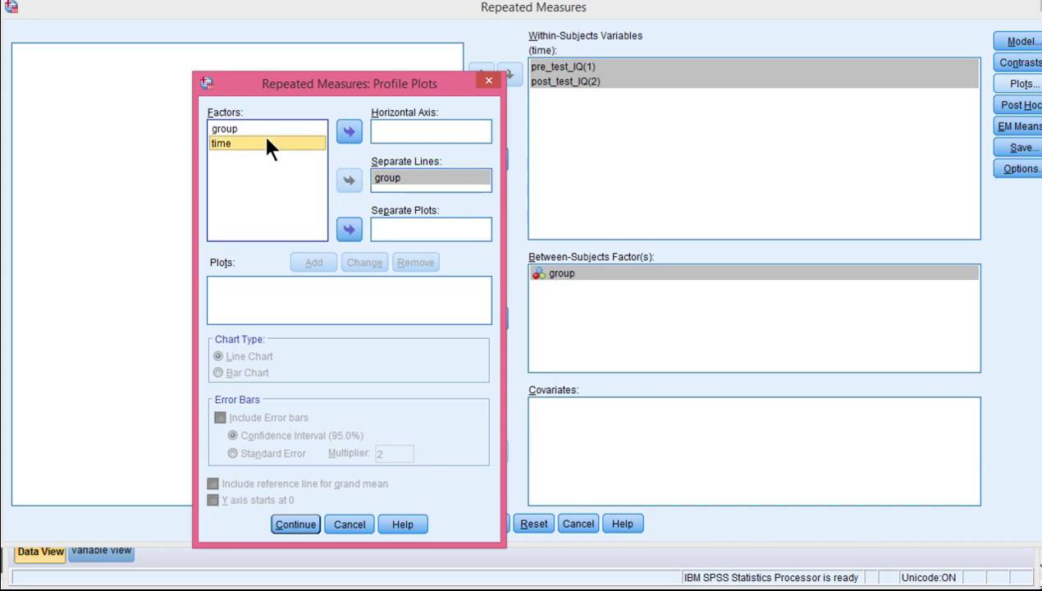
left_click(348, 131)
left_click(307, 263)
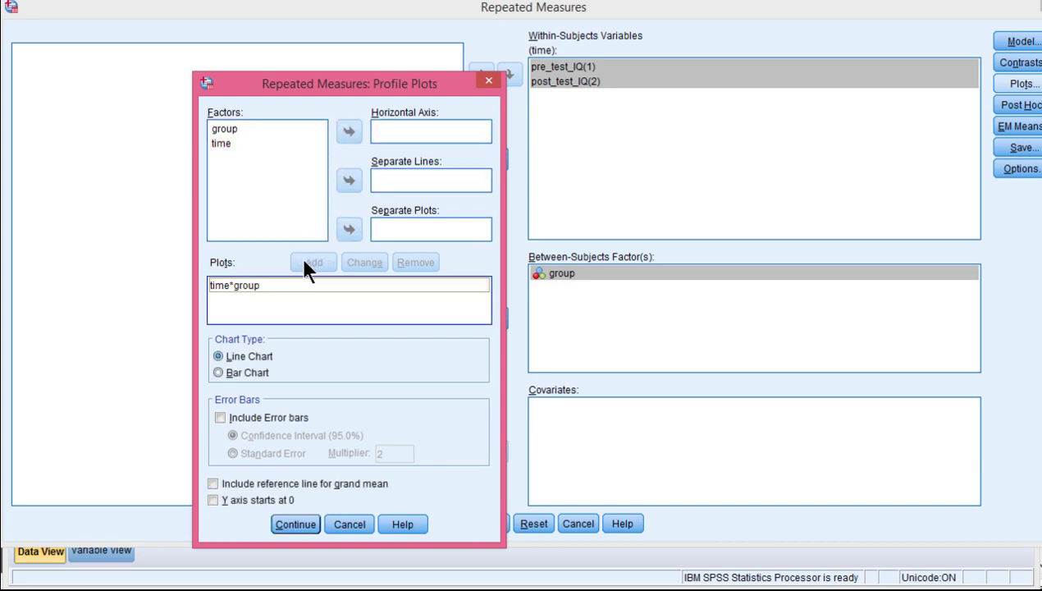
left_click(295, 524)
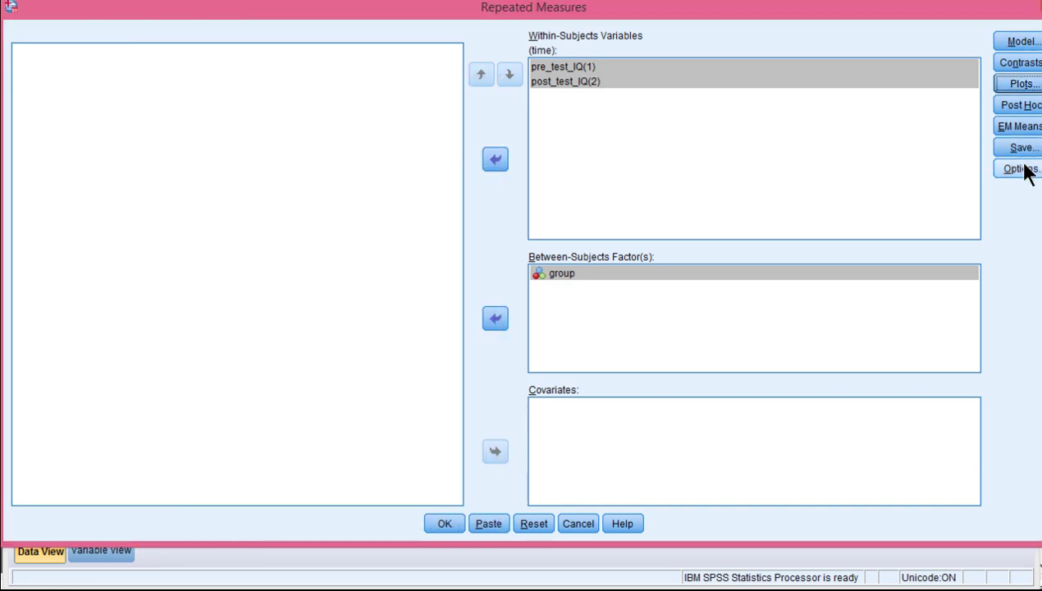
Step: Request descriptives, effect size estimates and homogeneity tests, then run the mixed ANOVA
left_click(1021, 168)
left_click(512, 214)
left_click(502, 232)
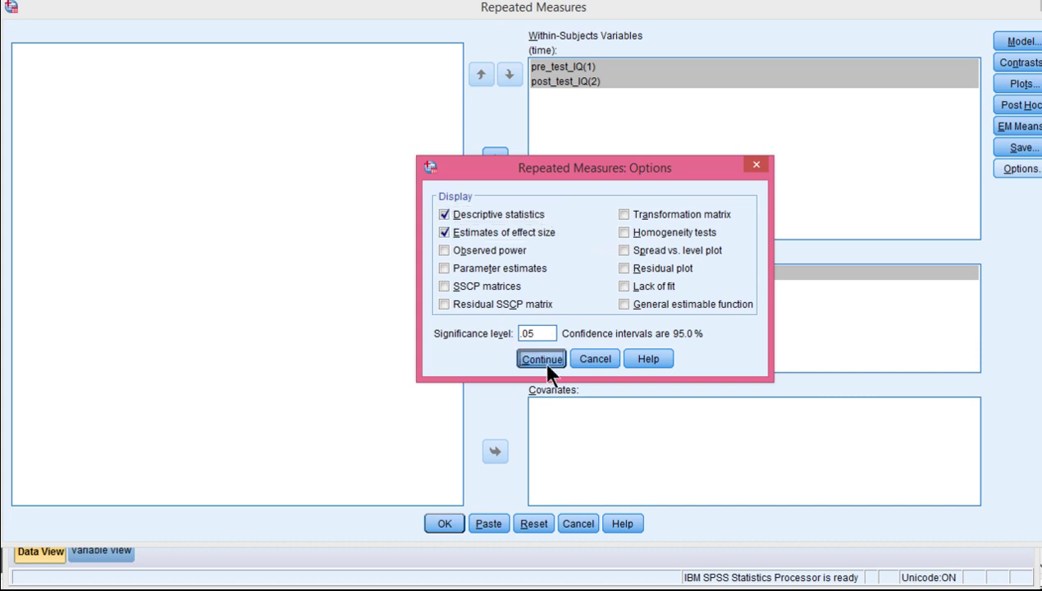
left_click(621, 233)
left_click(543, 356)
left_click(442, 528)
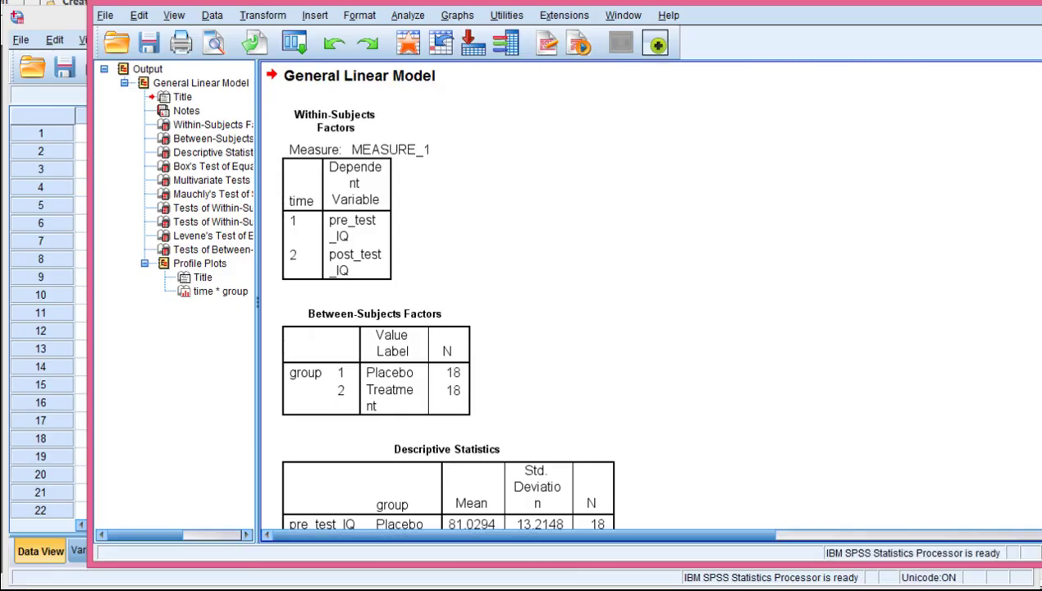
Step: Maximize the Output Viewer and scroll to the time*group Profile Plots chart
double_click(274, 19)
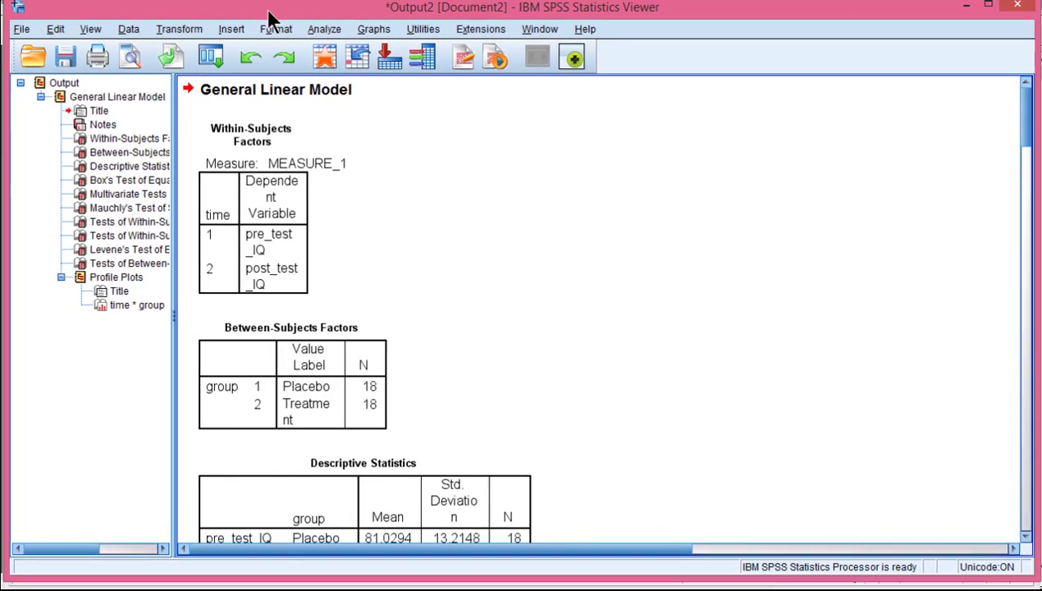
scroll(569, 249, "down", 5)
scroll(648, 373, "down", 10)
scroll(648, 374, "down", 5)
scroll(648, 373, "down", 5)
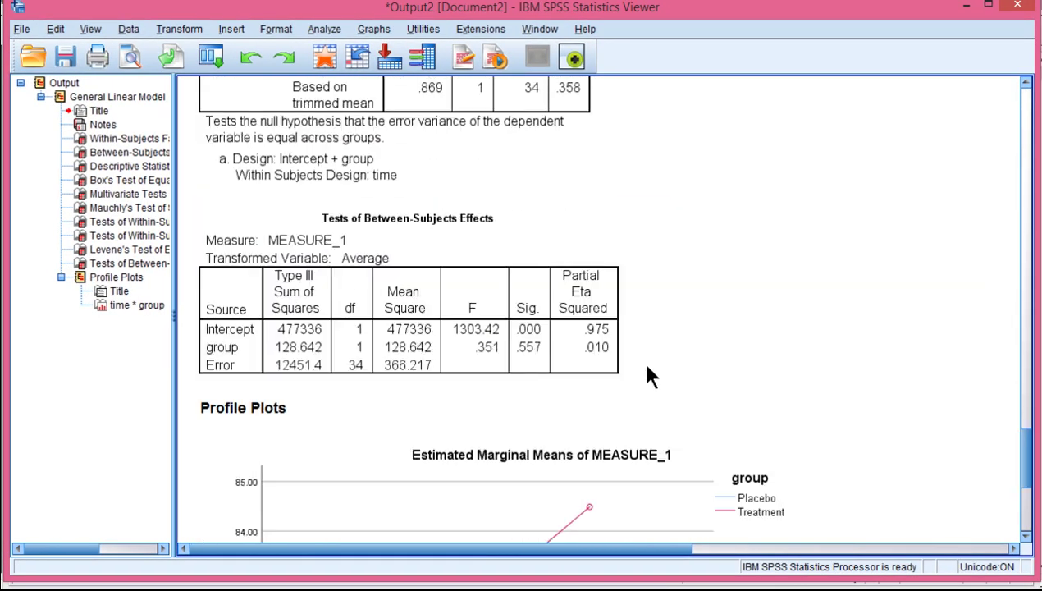
scroll(648, 373, "down", 4)
scroll(648, 376, "up", 1)
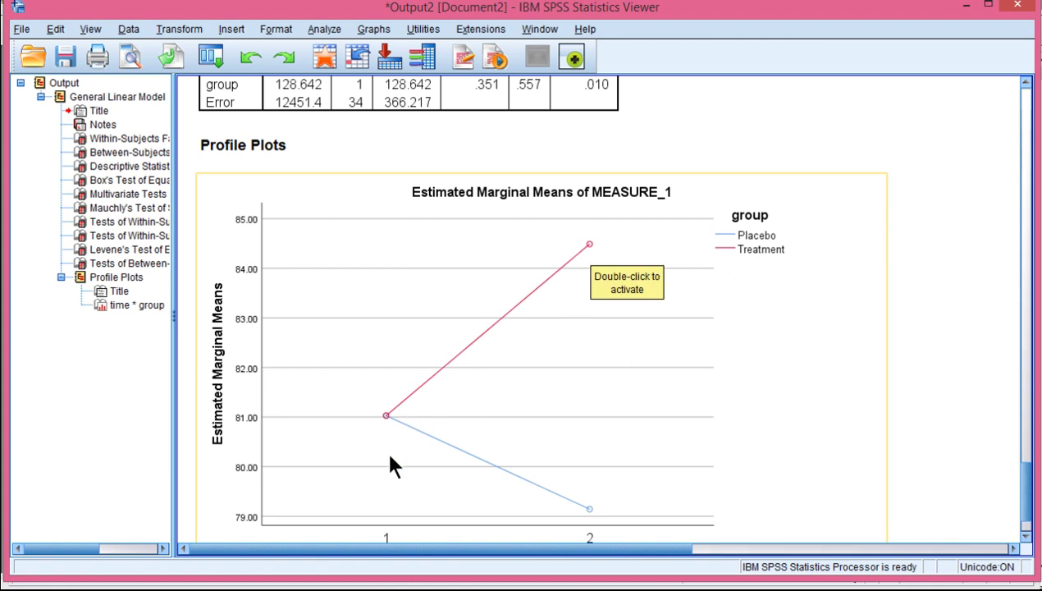
scroll(386, 525, "down", 2)
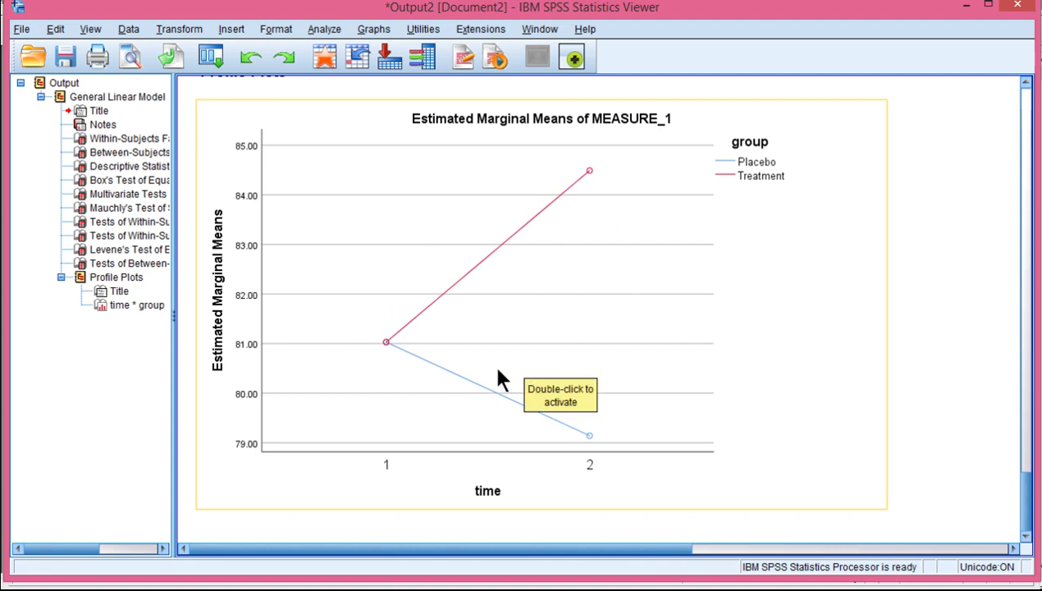
scroll(497, 370, "up", 5)
scroll(497, 370, "up", 5)
scroll(497, 370, "up", 5)
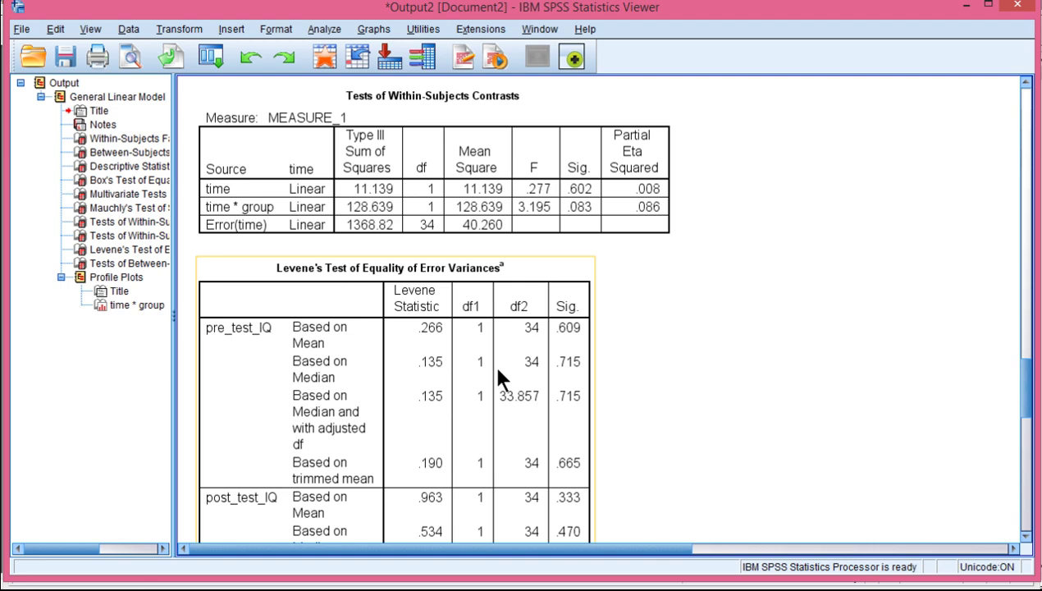
scroll(497, 370, "up", 5)
scroll(492, 361, "up", 5)
scroll(459, 205, "down", 2)
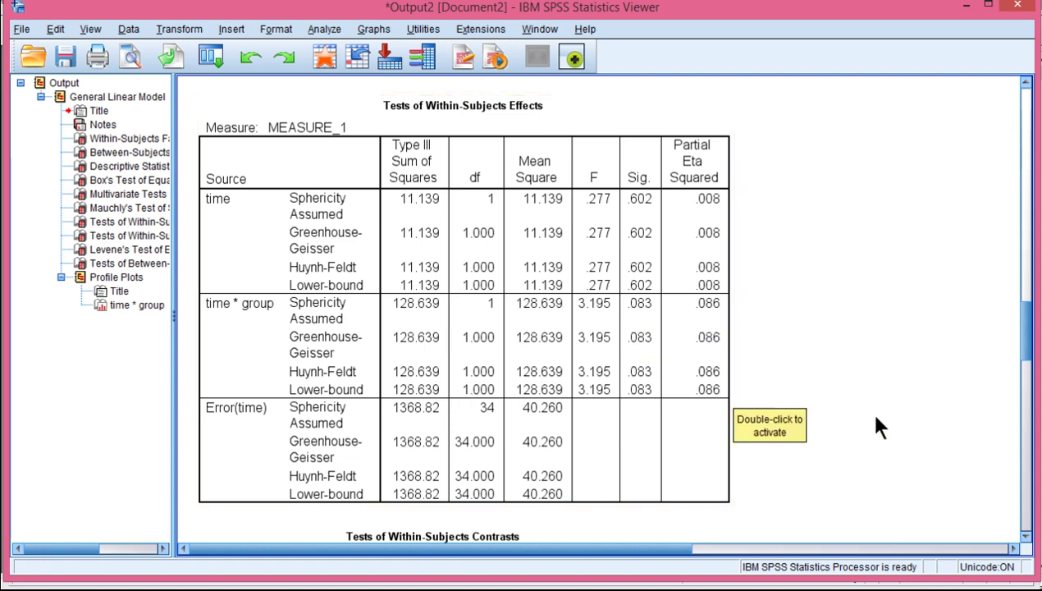
scroll(876, 418, "down", 3)
scroll(876, 420, "down", 5)
scroll(876, 420, "down", 1)
scroll(874, 422, "down", 8)
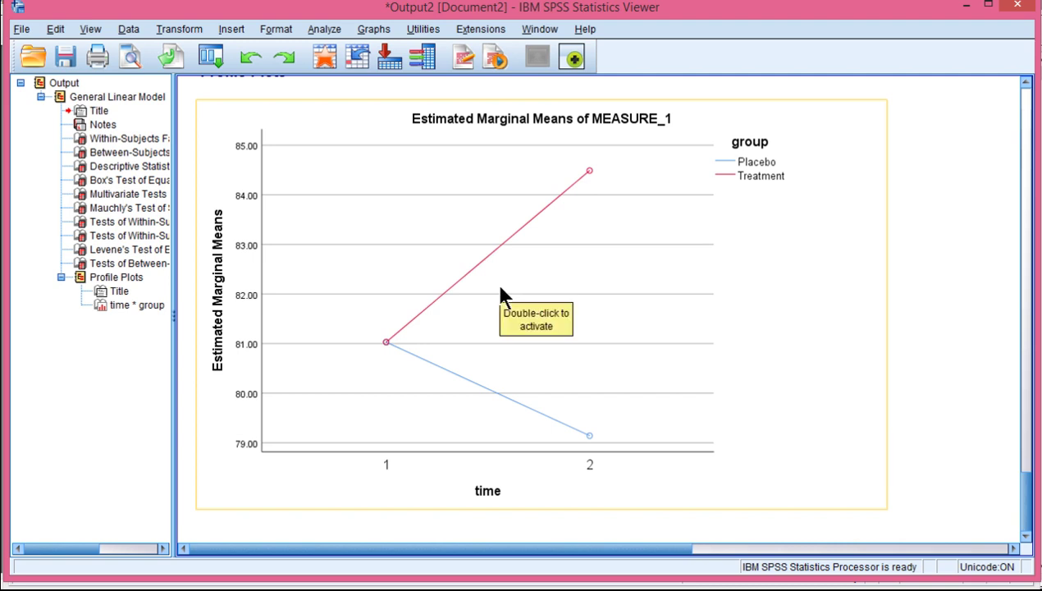
scroll(500, 324, "up", 5)
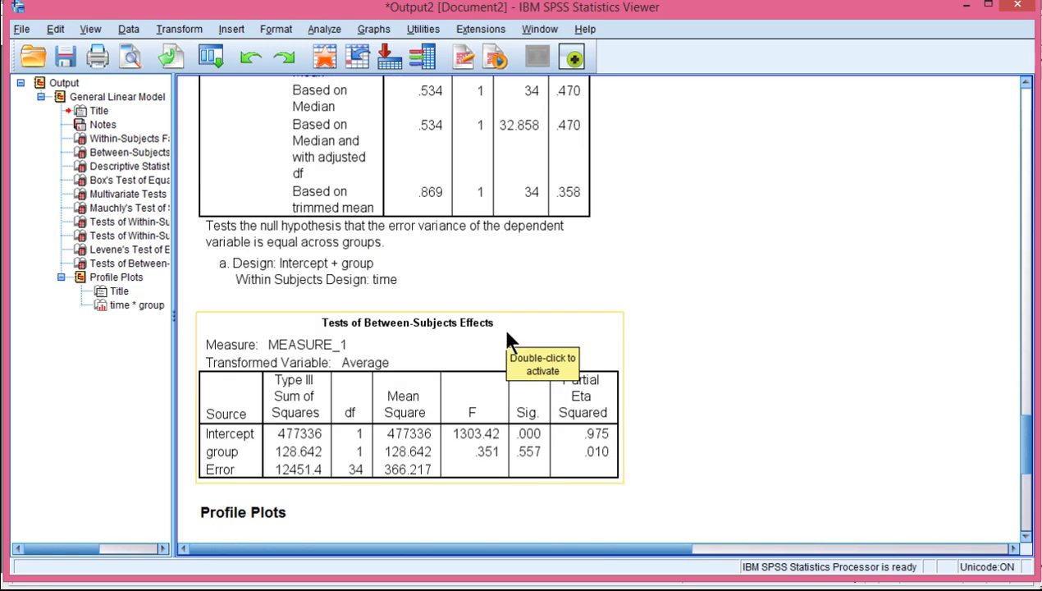
scroll(501, 325, "up", 5)
scroll(500, 325, "up", 5)
scroll(507, 334, "down", 5)
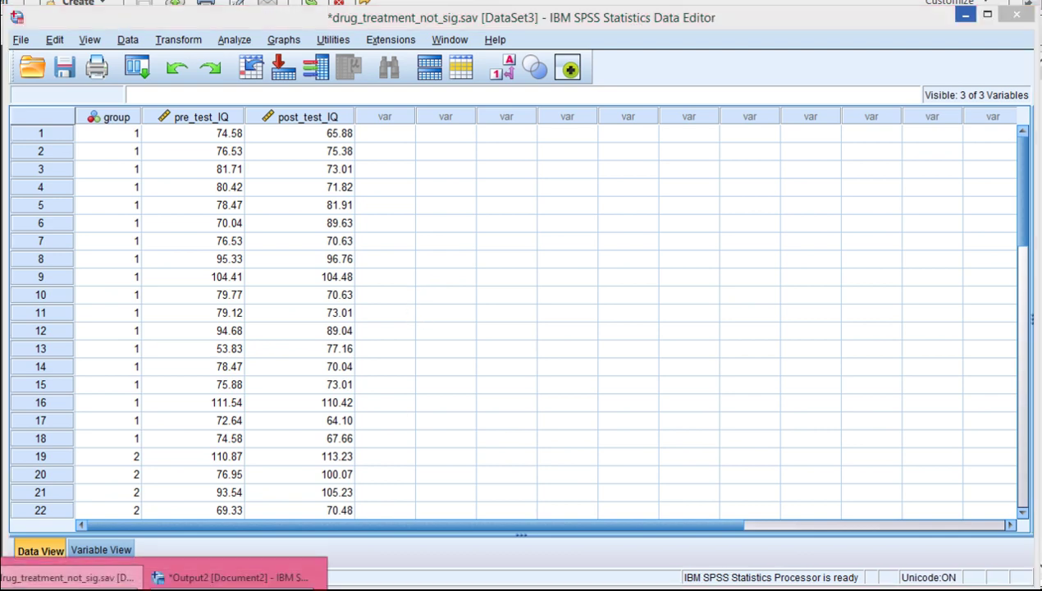
scroll(668, 349, "down", 5)
scroll(677, 359, "down", 5)
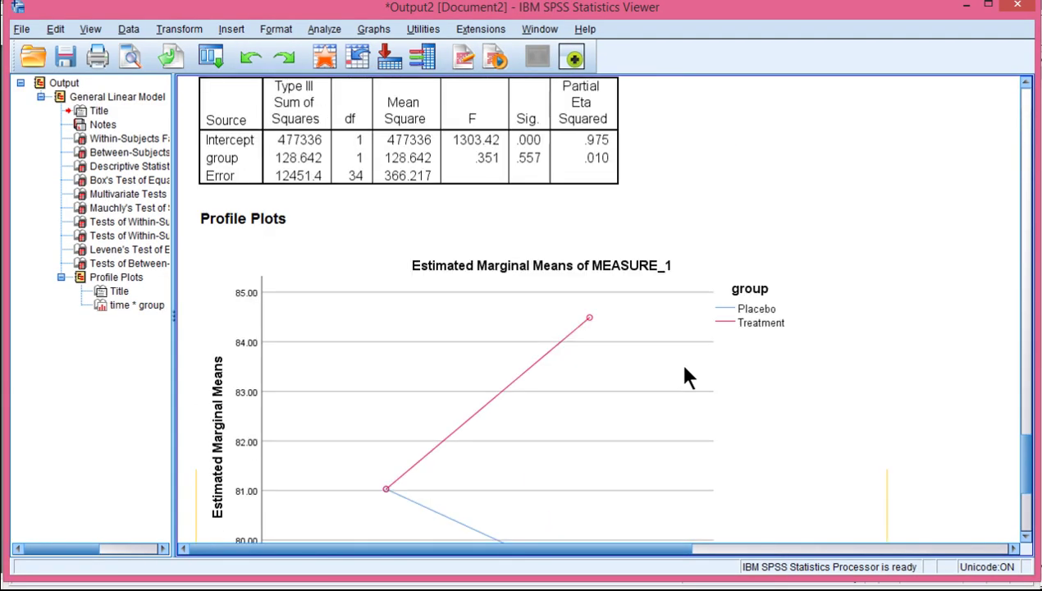
scroll(677, 360, "down", 3)
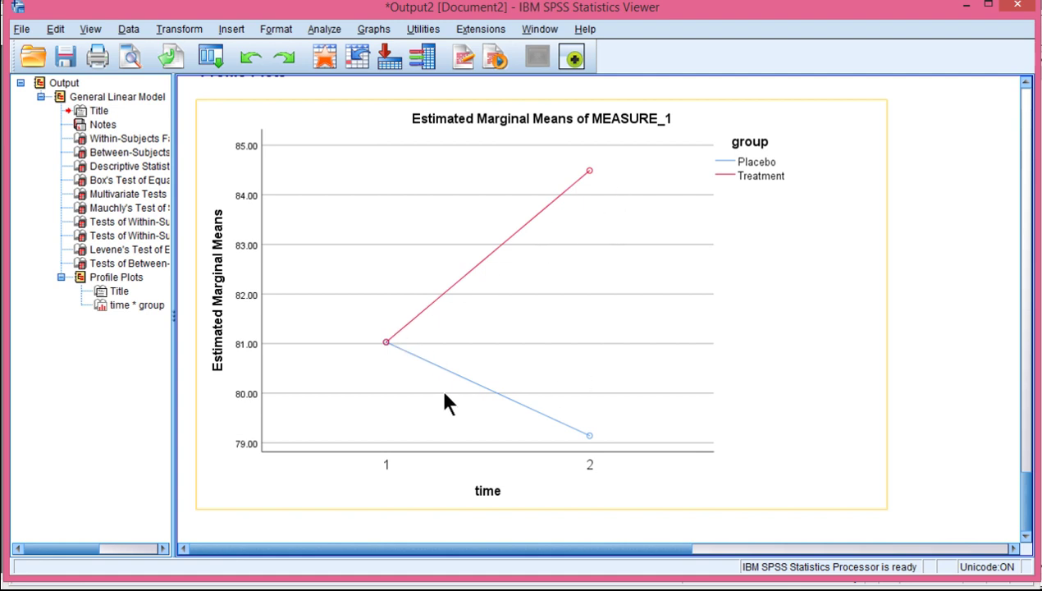
left_click(918, 480)
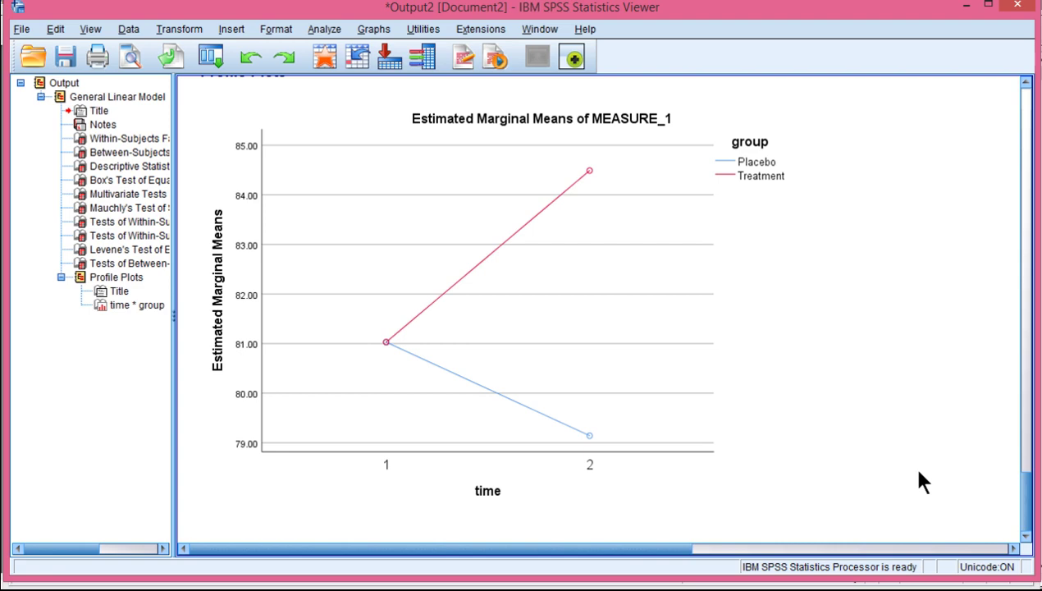
scroll(919, 474, "up", 1)
scroll(917, 474, "up", 3)
scroll(917, 474, "up", 3)
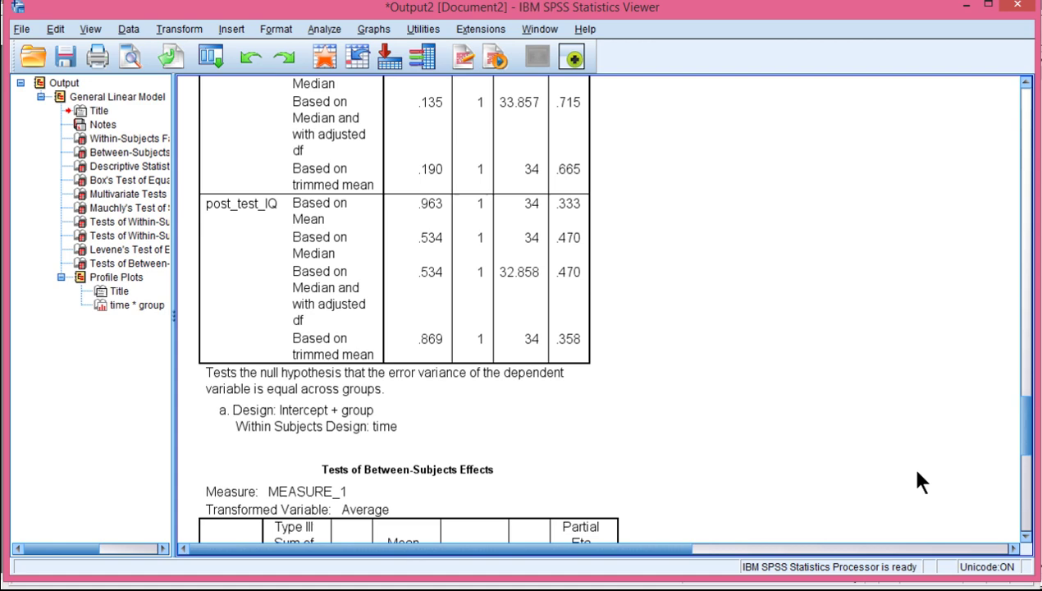
scroll(917, 473, "up", 3)
scroll(918, 473, "up", 6)
scroll(918, 473, "up", 1)
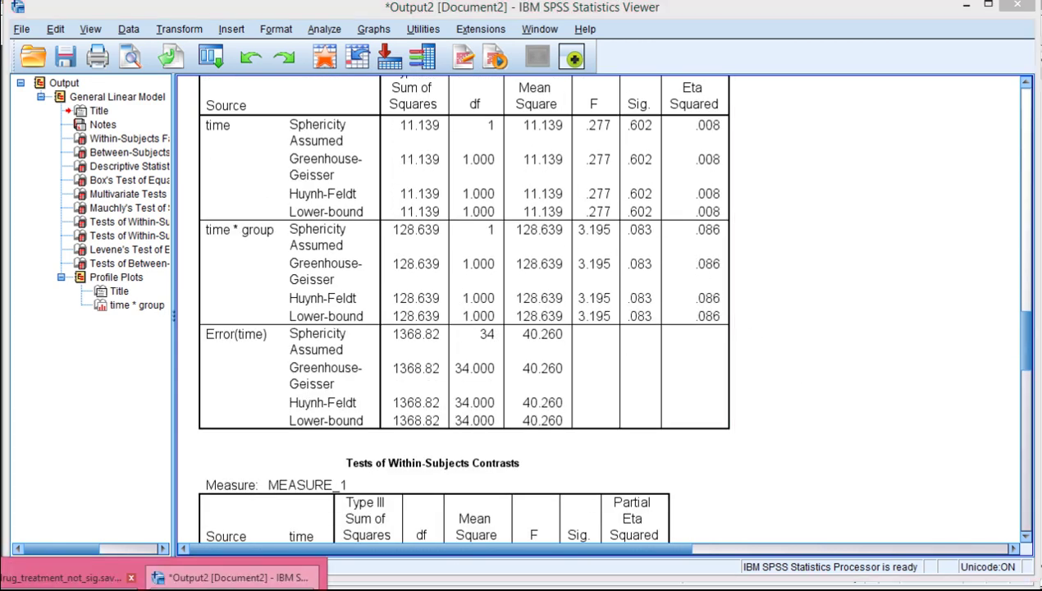
Step: In the drug treatment data, compare the pre_test_IQ and post_test_IQ values
left_click(61, 577)
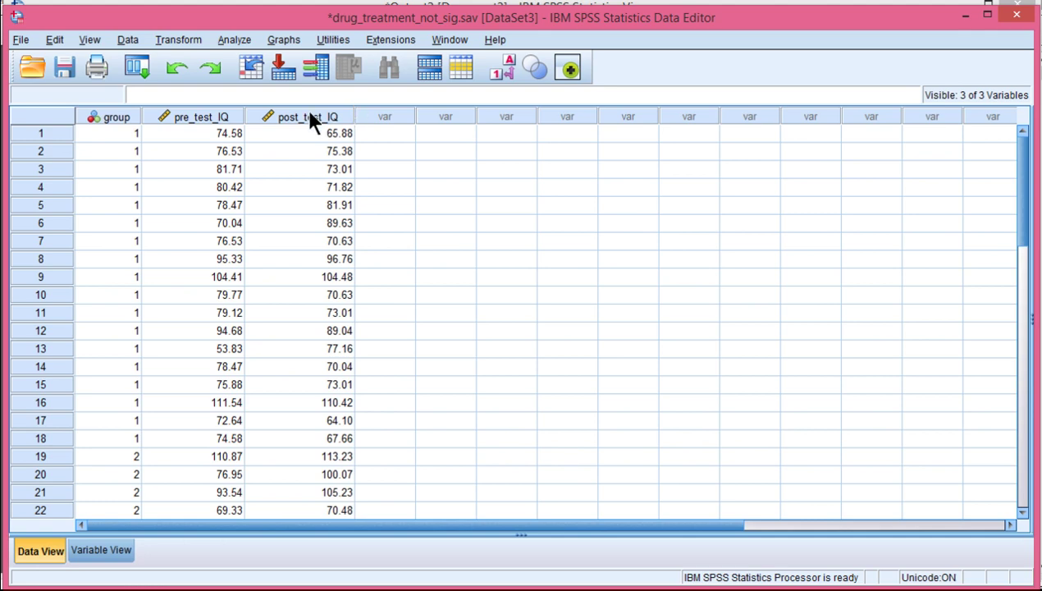
left_click(204, 117)
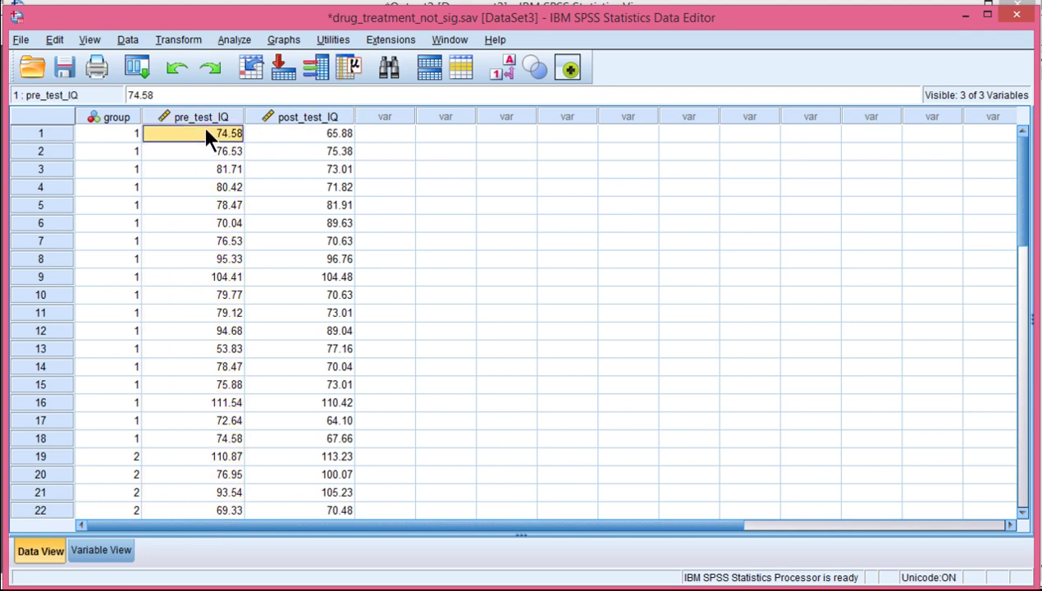
left_click(271, 116)
left_click(205, 118)
left_click(271, 116)
left_click(204, 133)
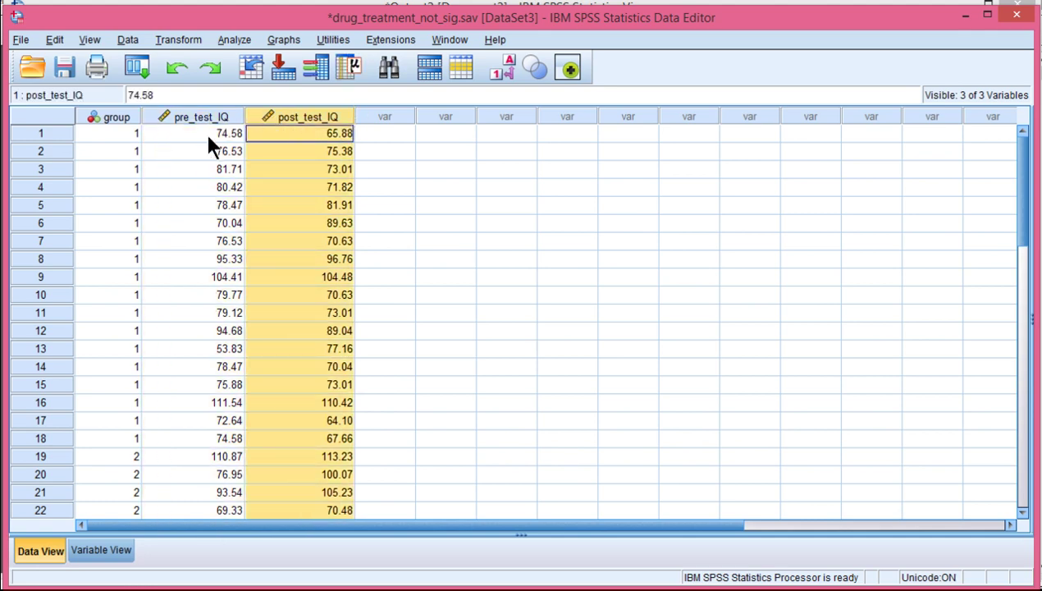
left_click(275, 132)
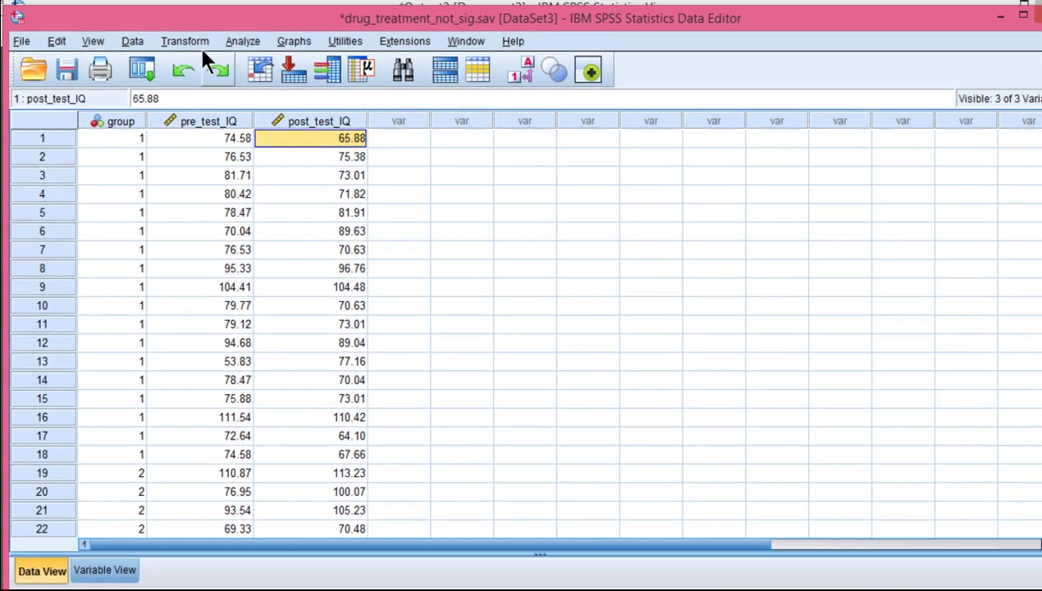
Step: Compute a new variable 'difference' as pre_test_IQ - post_test_IQ
left_click(189, 39)
left_click(241, 73)
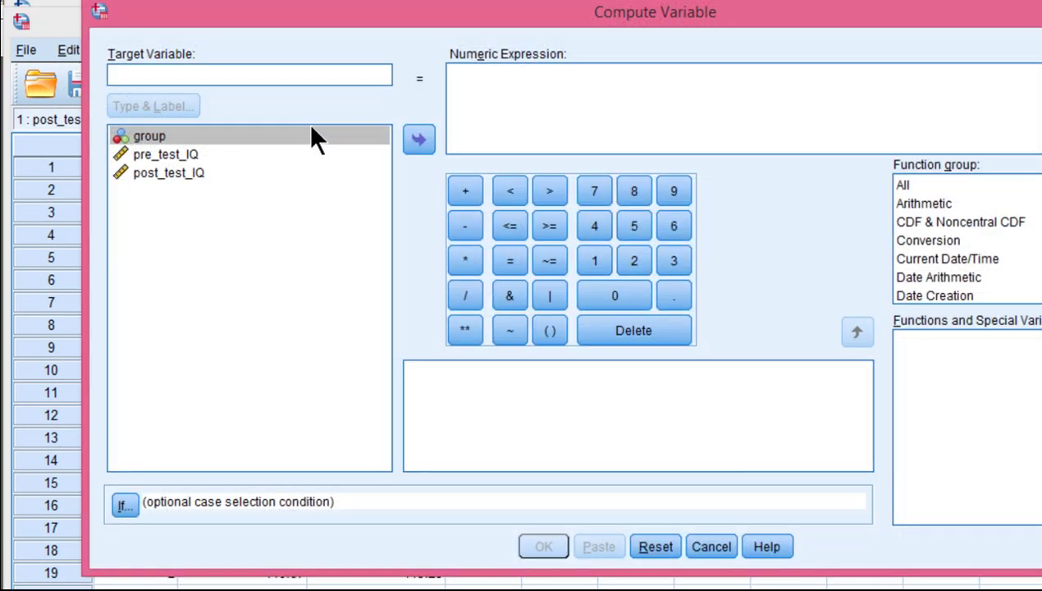
type("difference")
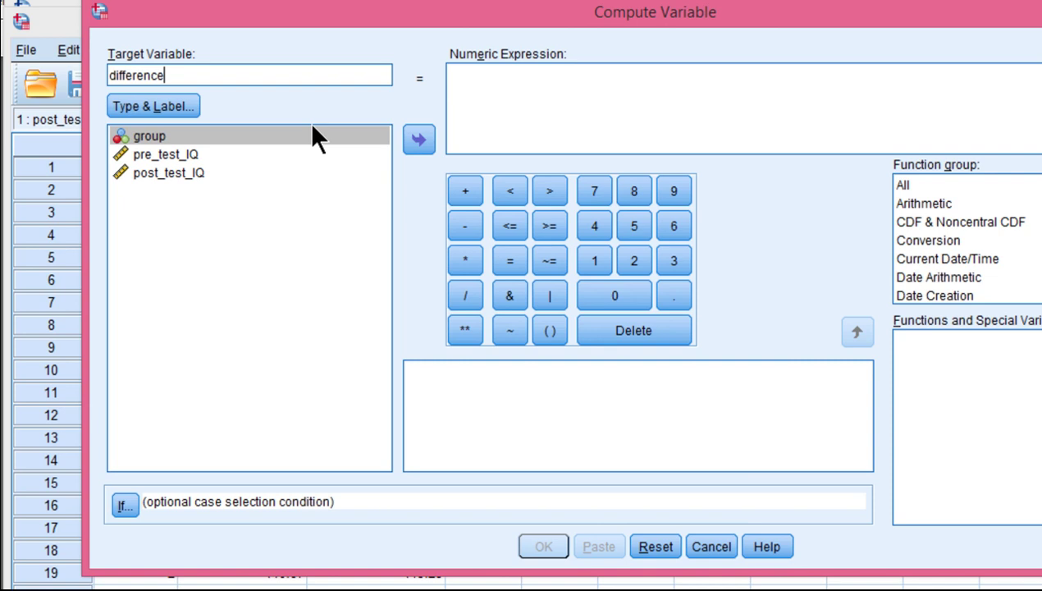
double_click(167, 156)
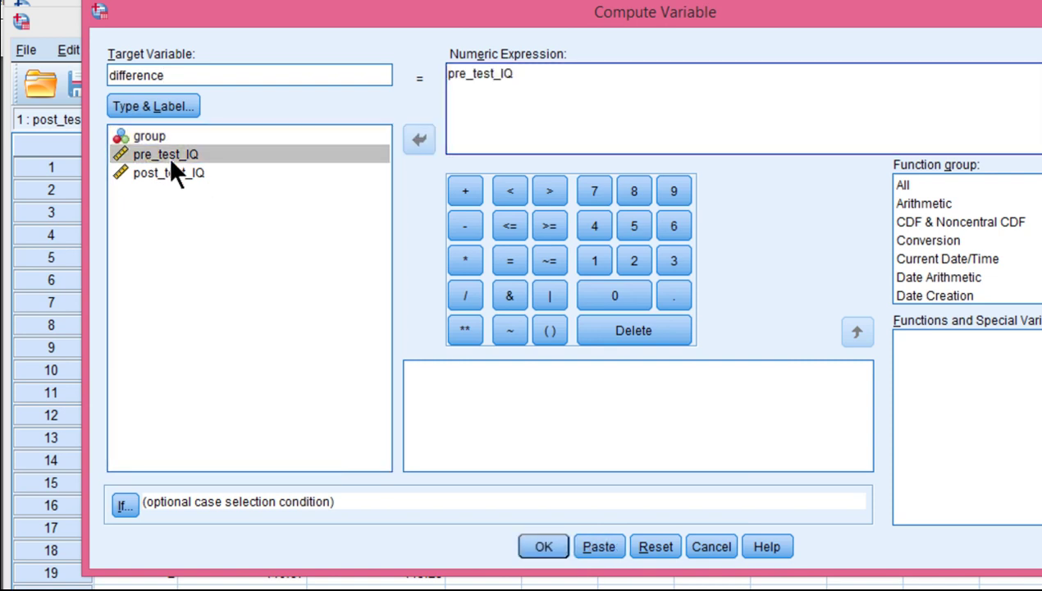
type("-")
double_click(163, 173)
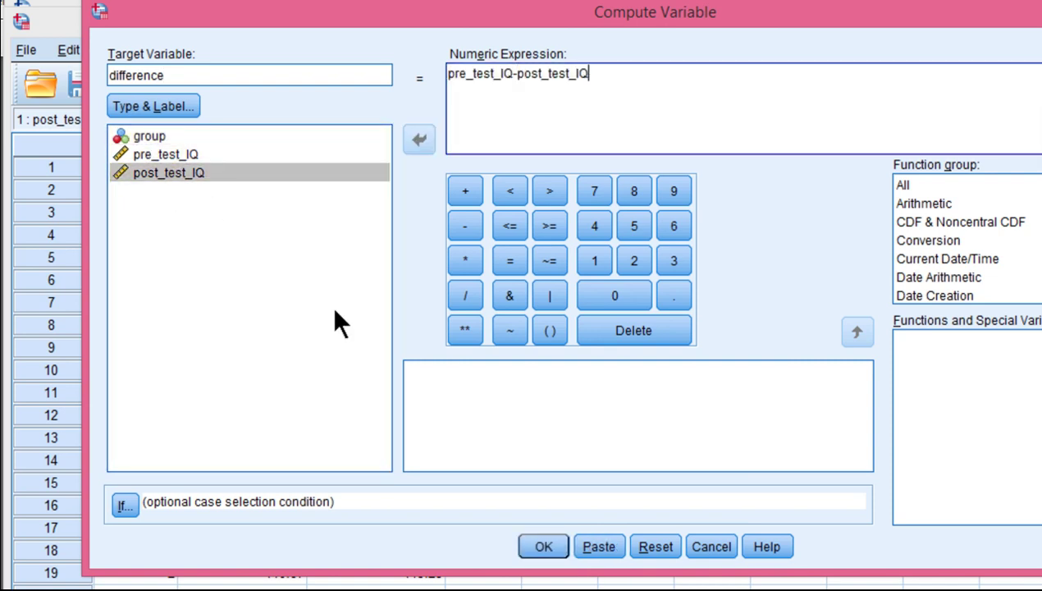
left_click(542, 547)
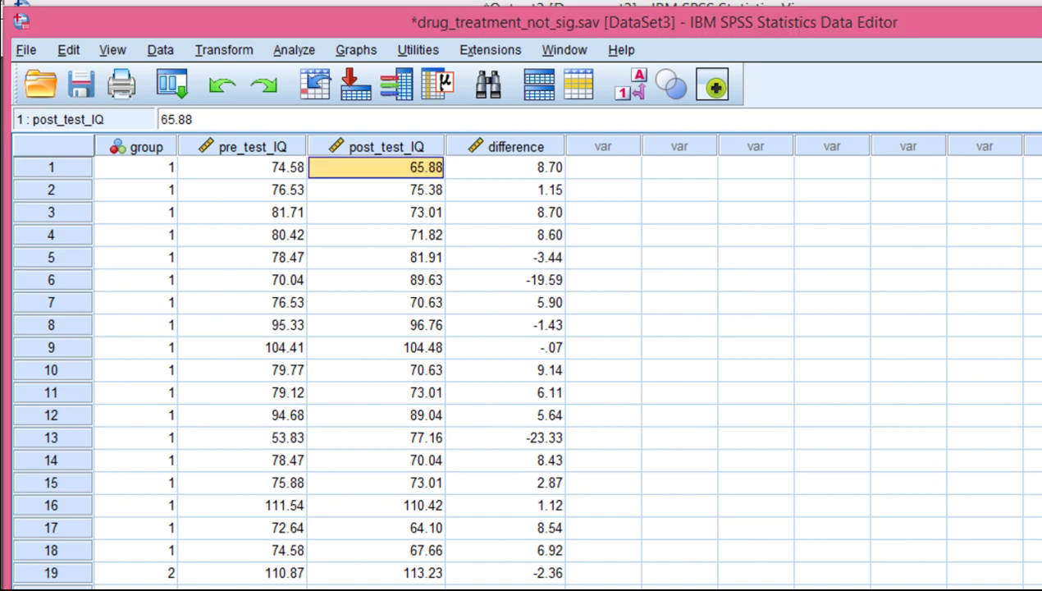
scroll(861, 425, "up", 3)
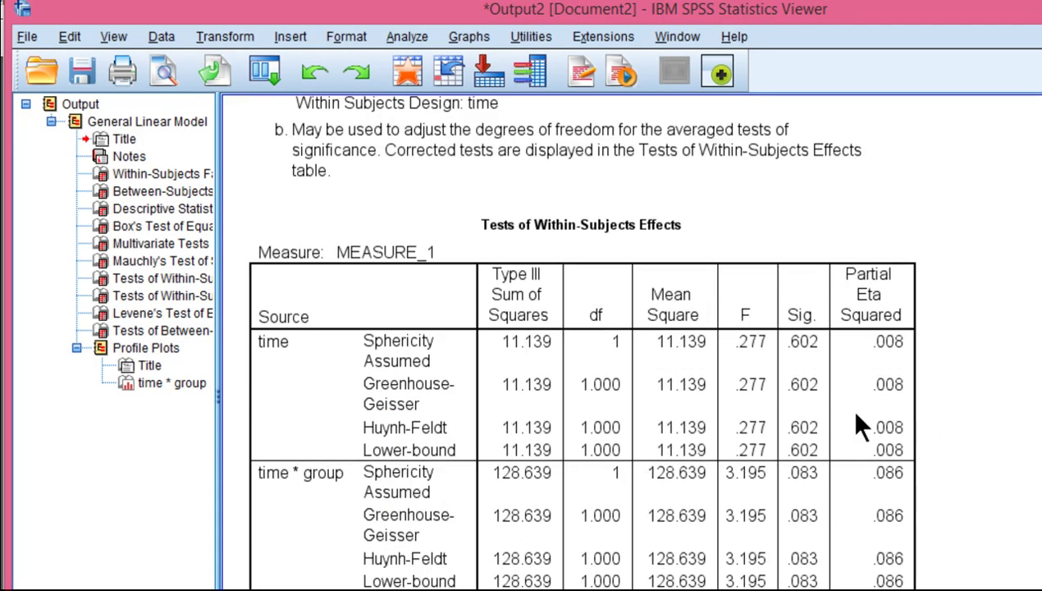
scroll(558, 344, "down", 2)
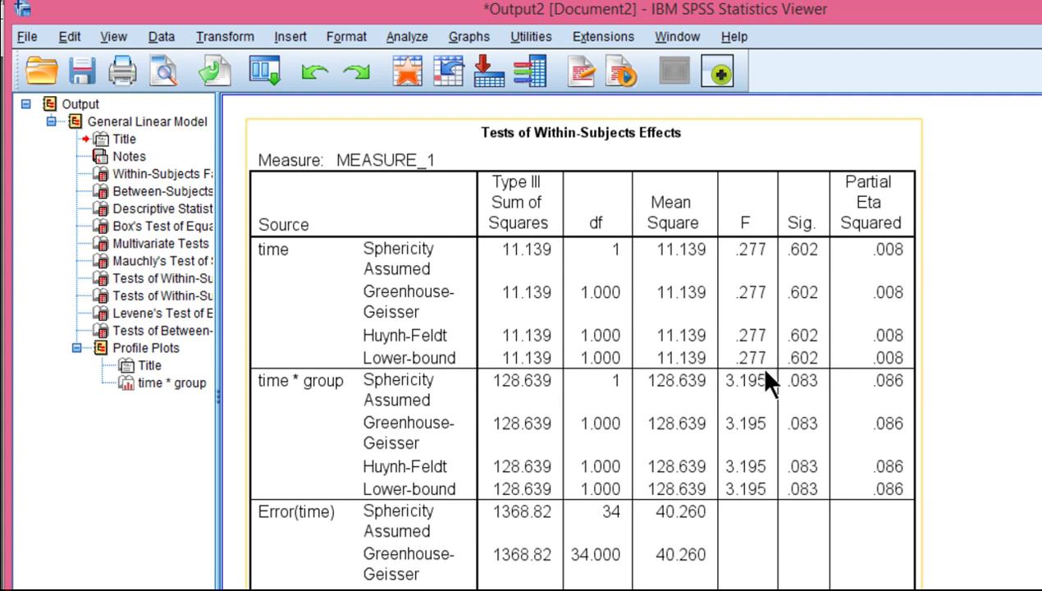
Step: Set up an independent-samples t test with difference as test variable and group as grouping variable
double_click(668, 505)
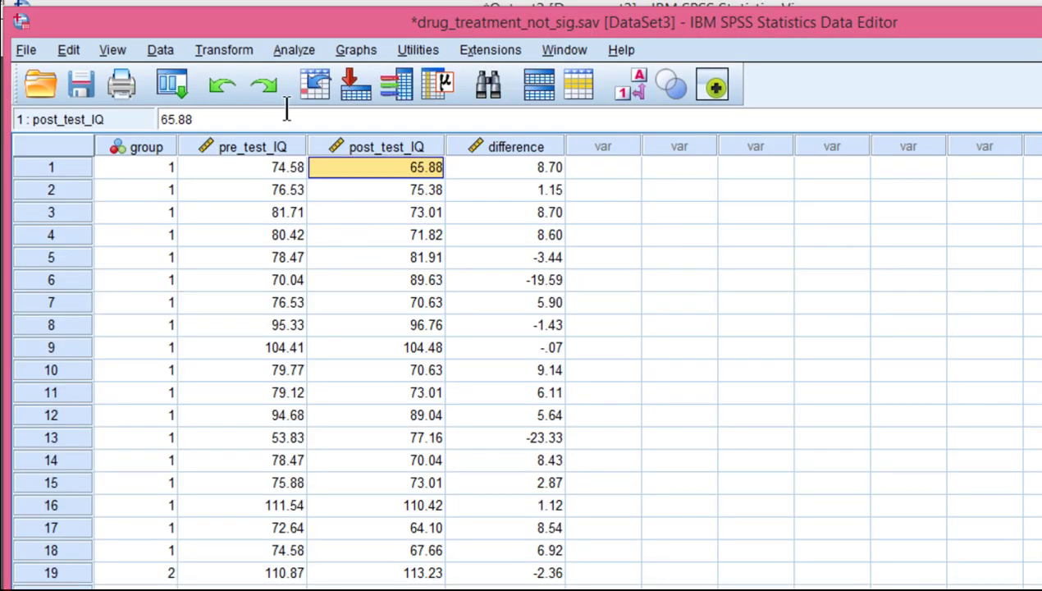
left_click(294, 50)
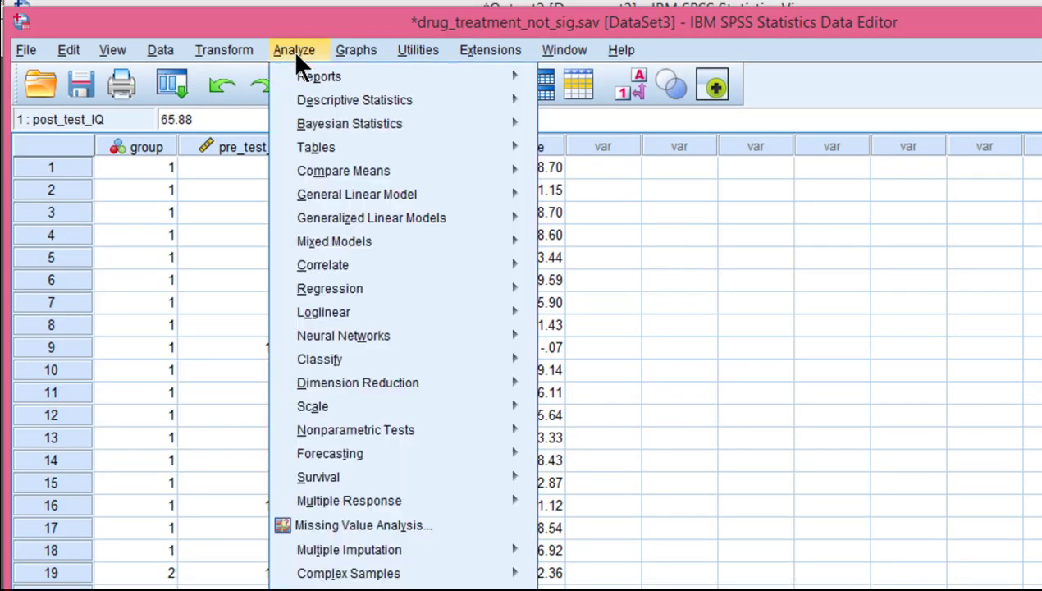
mouse_move(315, 146)
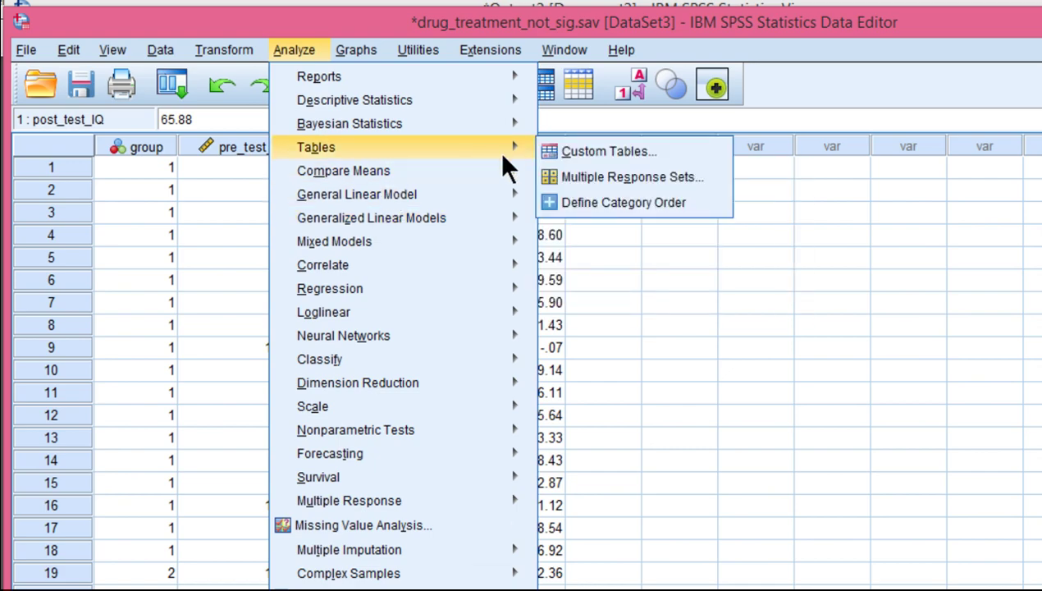
left_click(592, 228)
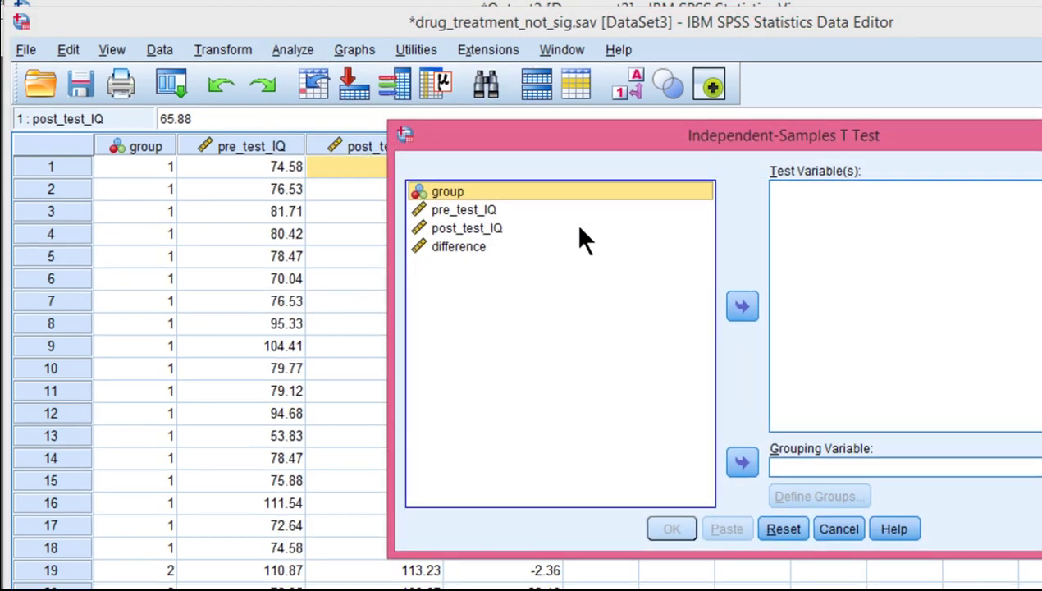
left_click(450, 250)
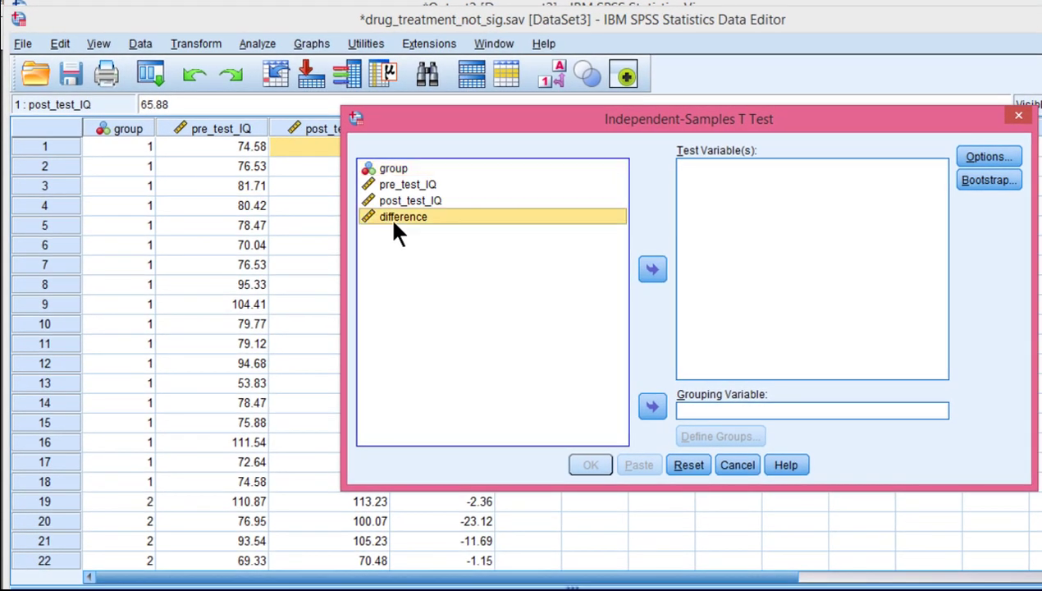
left_click(653, 269)
left_click(402, 169)
left_click(653, 405)
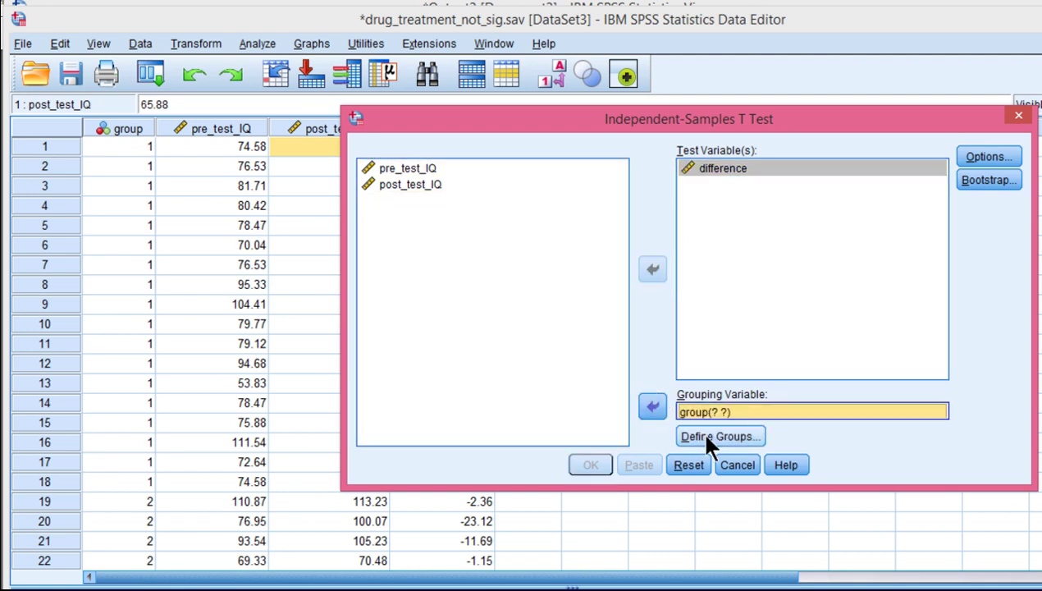
left_click(707, 437)
Step: Define the groups as codes 1 and 2 and run the t test
left_click(508, 148)
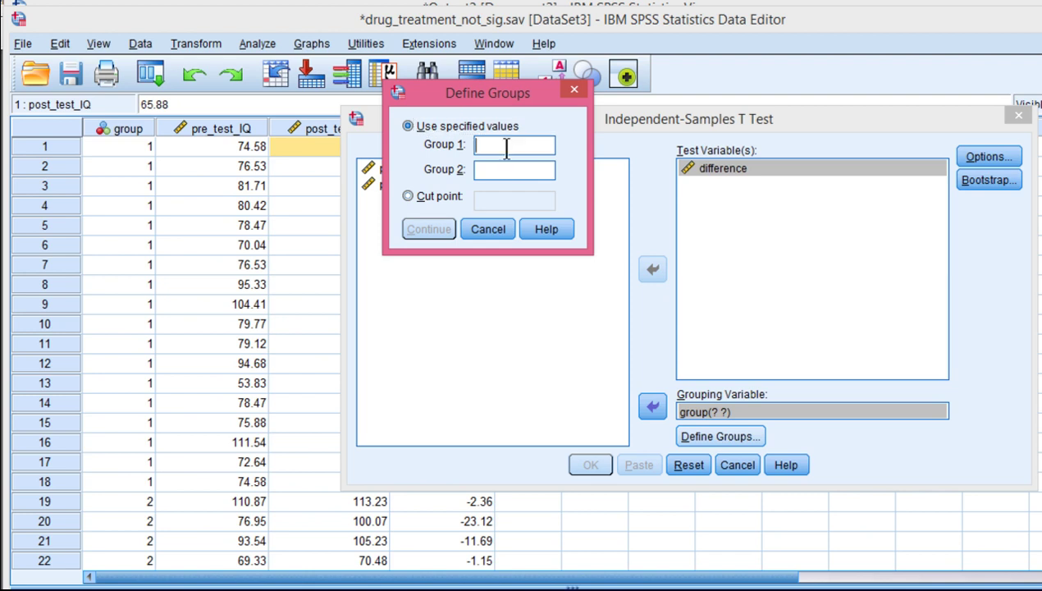
type("1")
left_click(516, 170)
type("2")
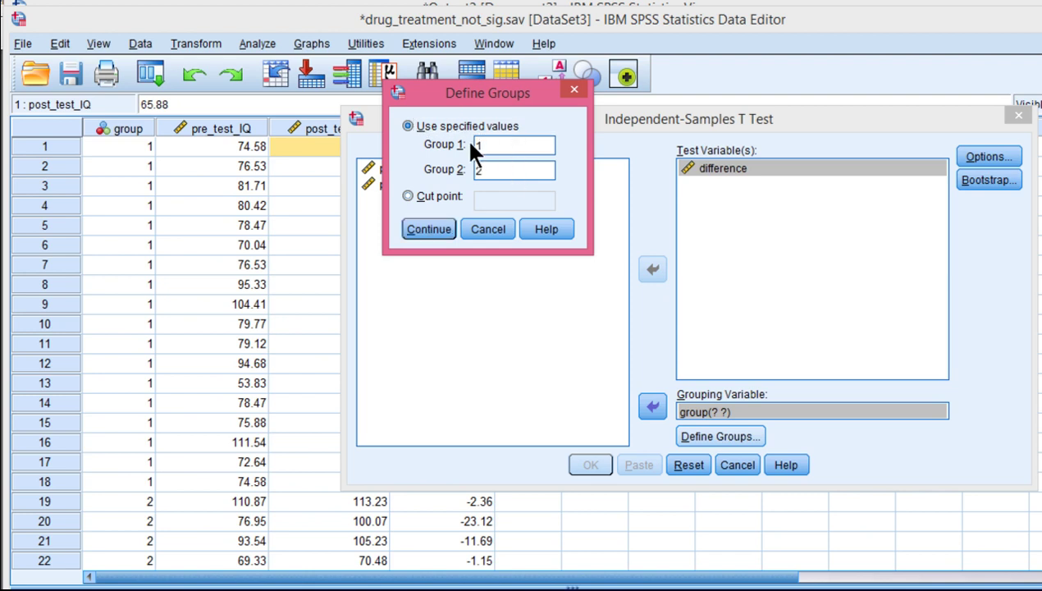
left_click(439, 228)
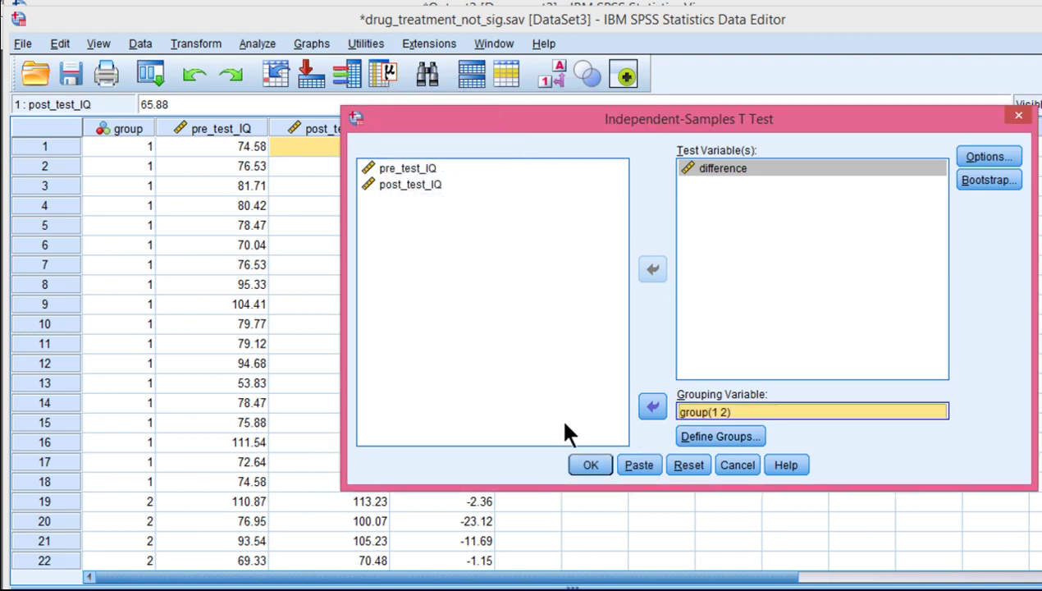
left_click(582, 466)
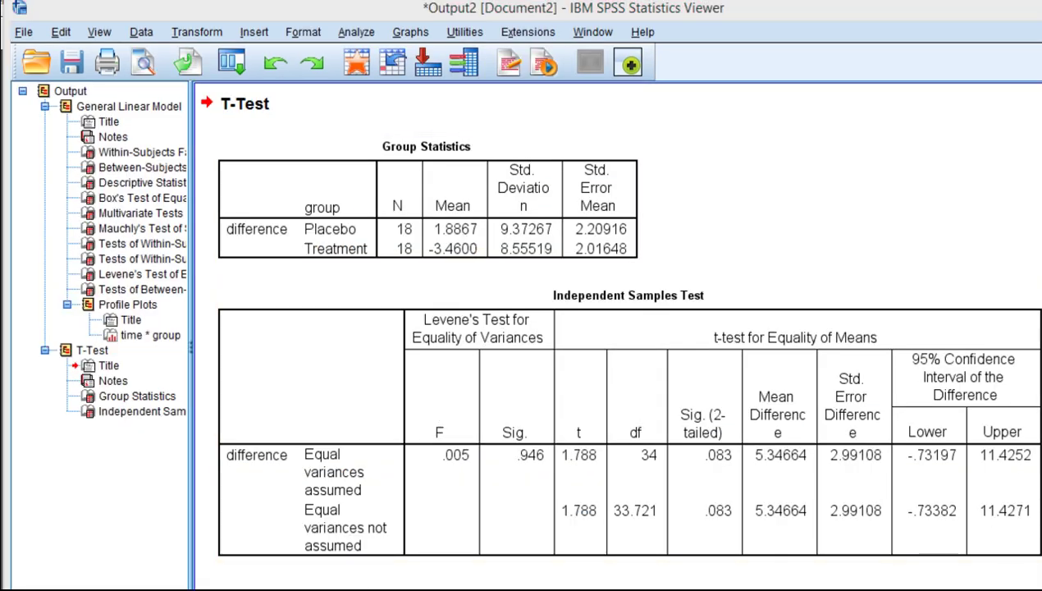
scroll(656, 486, "up", 3)
scroll(667, 484, "up", 3)
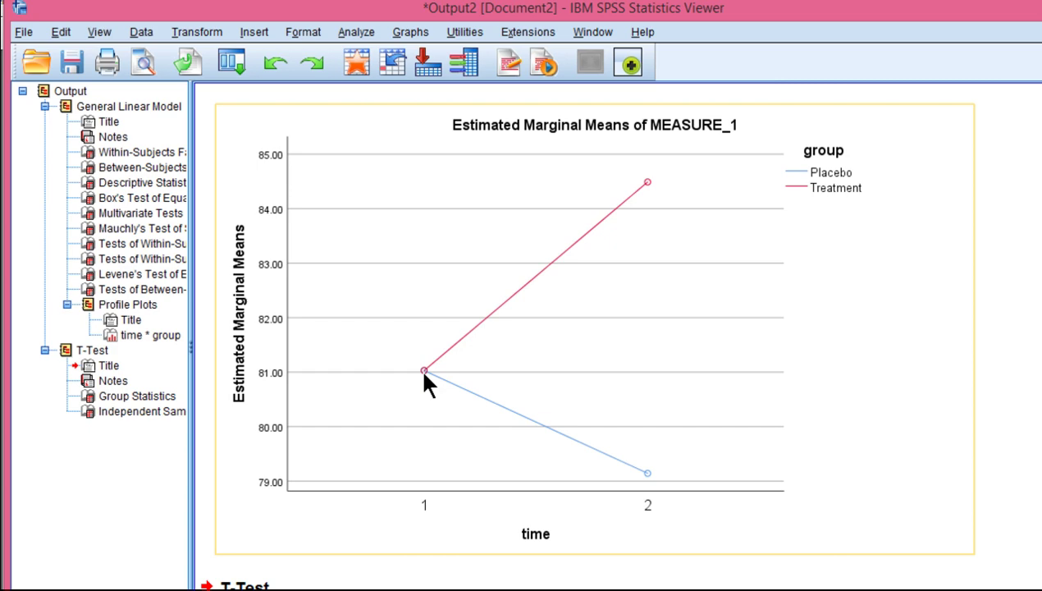
scroll(652, 473, "down", 5)
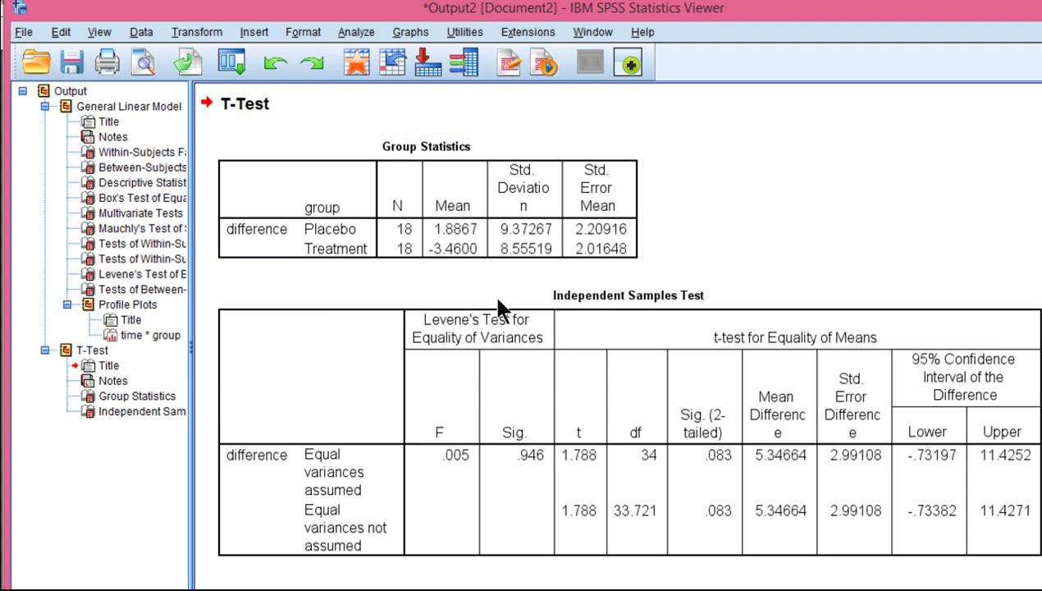
scroll(495, 303, "up", 5)
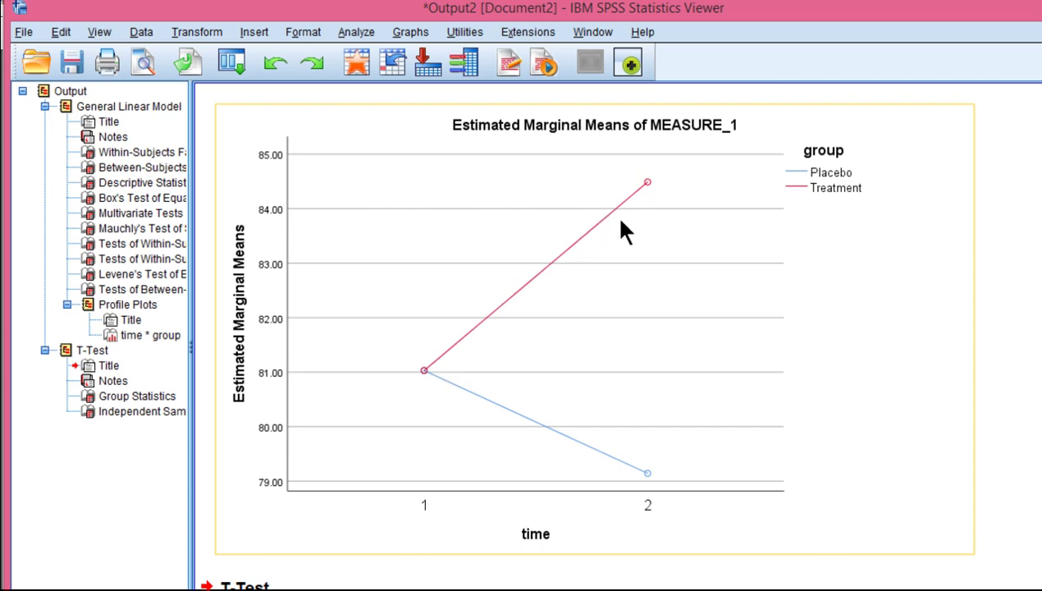
scroll(625, 439, "down", 4)
scroll(625, 439, "down", 1)
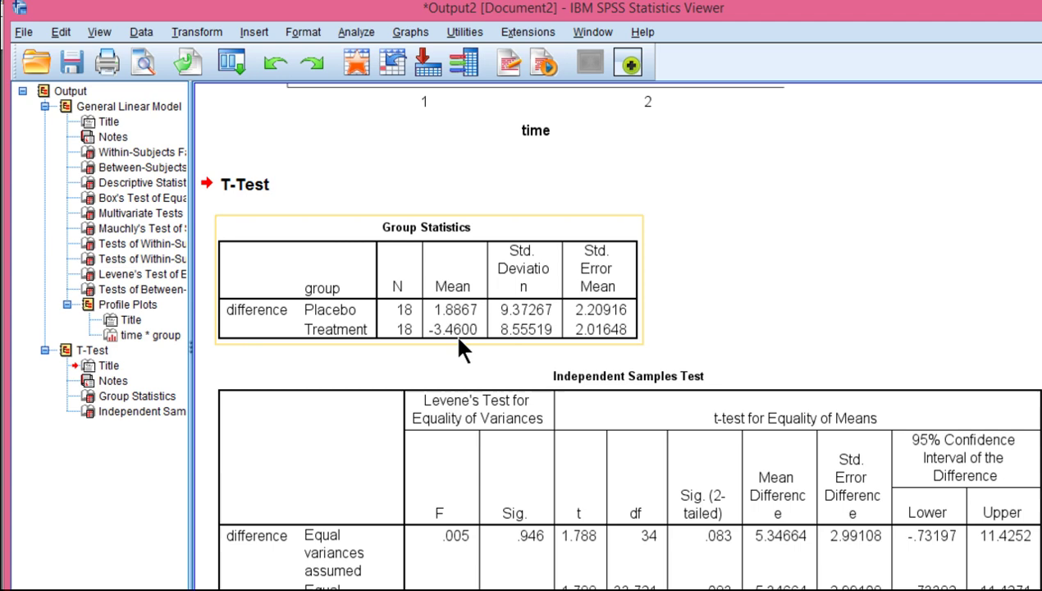
scroll(459, 345, "down", 1)
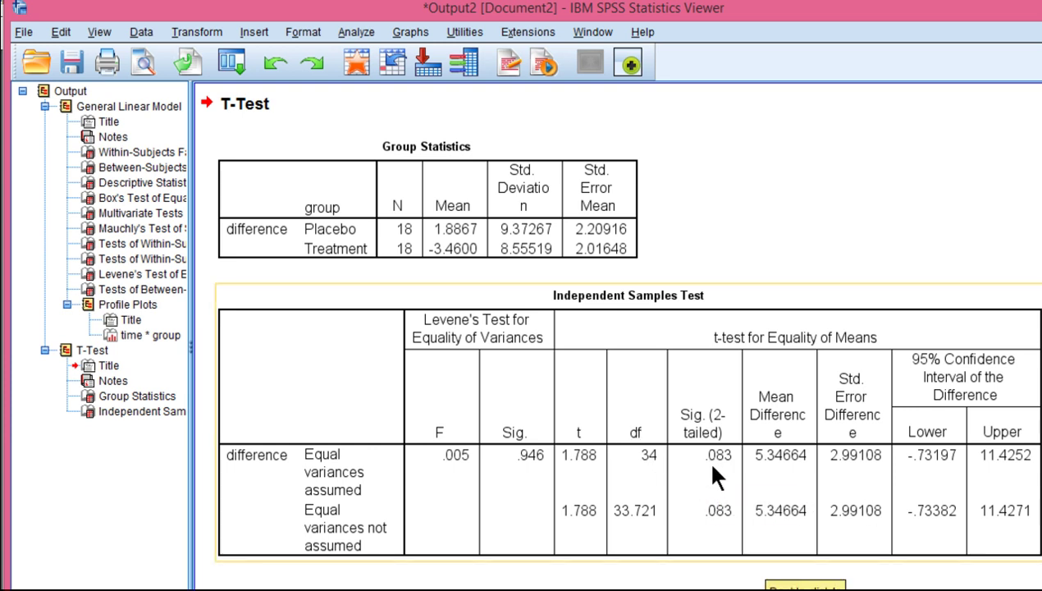
scroll(711, 469, "up", 5)
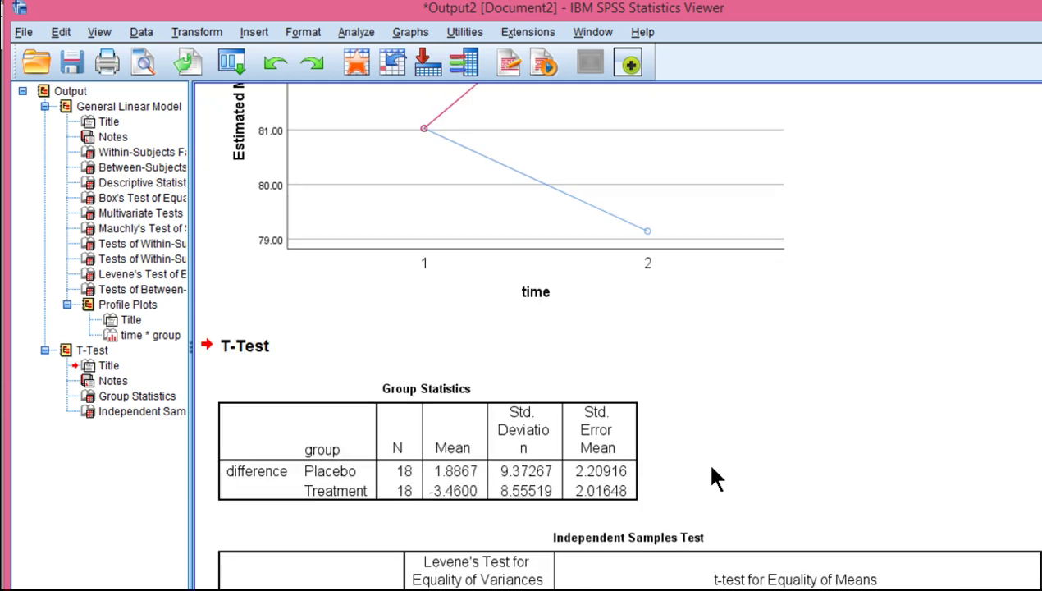
scroll(711, 469, "up", 5)
scroll(711, 469, "up", 5)
scroll(711, 469, "up", 5)
scroll(712, 468, "up", 3)
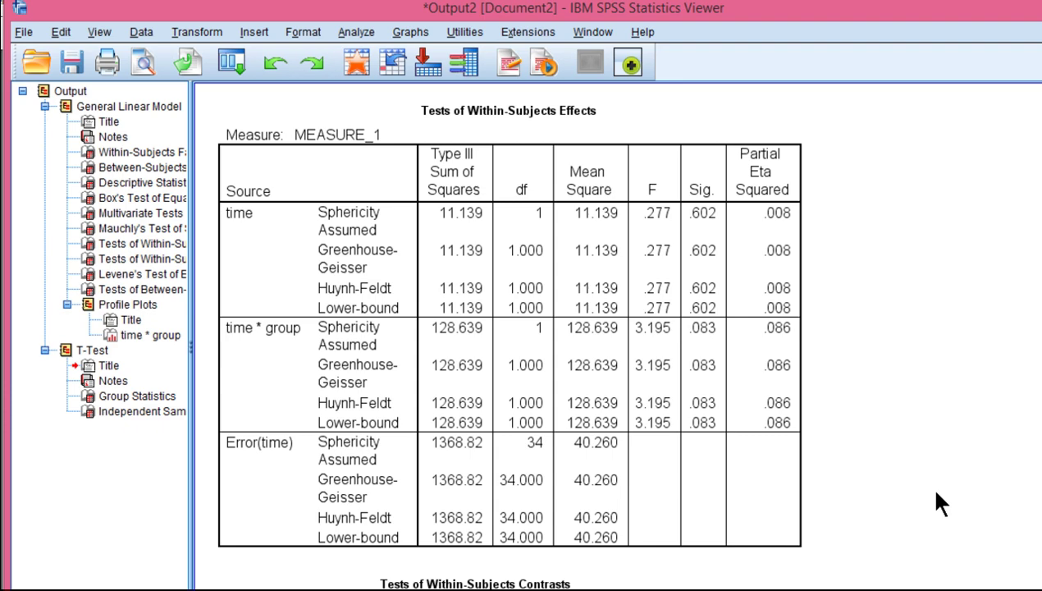
scroll(936, 504, "down", 2)
scroll(954, 514, "down", 6)
scroll(954, 516, "down", 8)
scroll(842, 549, "down", 10)
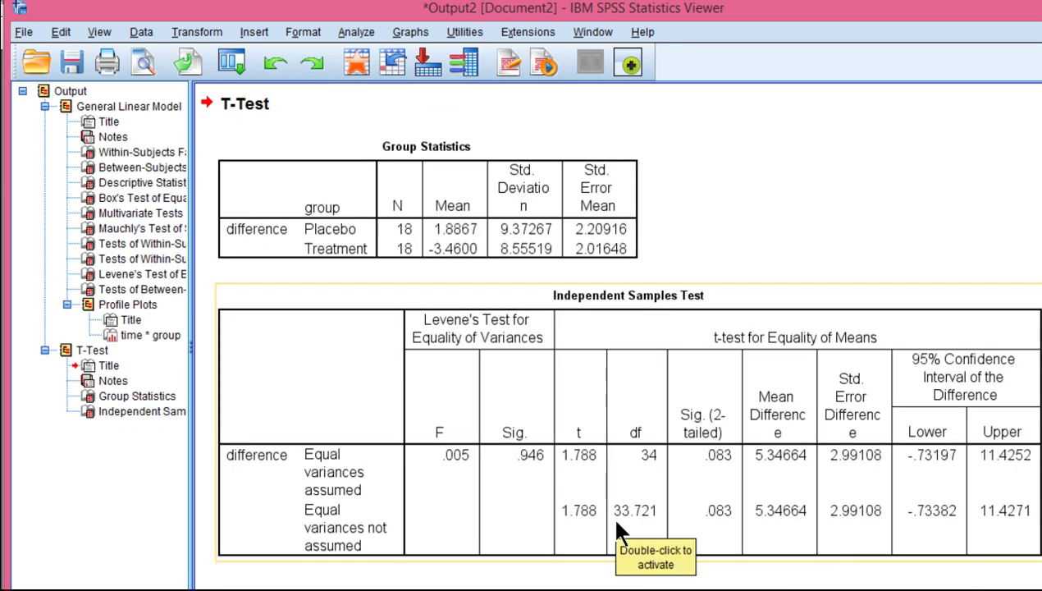
Step: Show the equal-variances t value in the Independent Samples Test table with five decimals
double_click(554, 453)
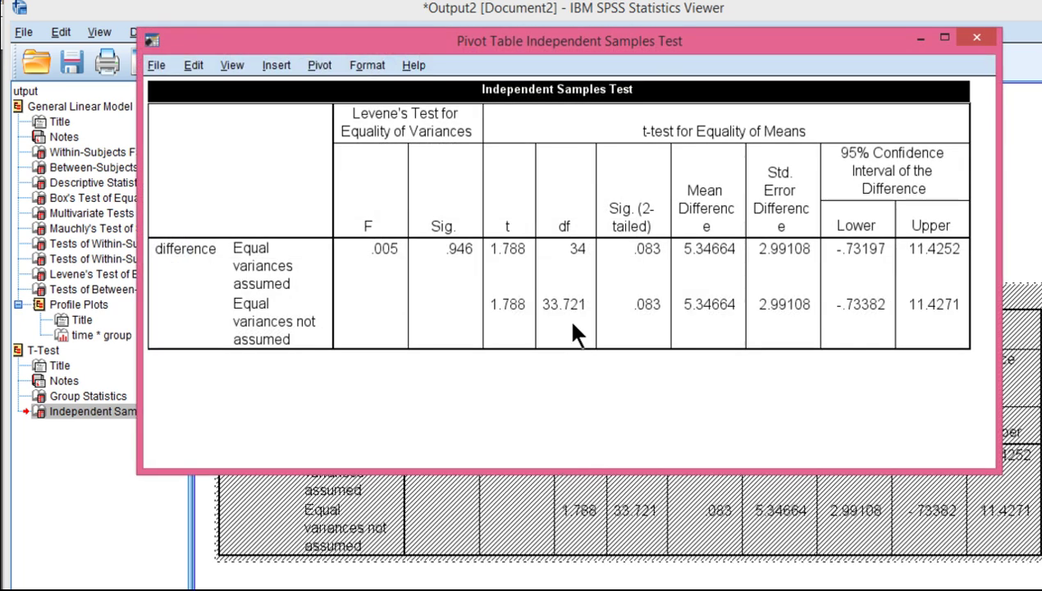
left_click(519, 254)
right_click(525, 261)
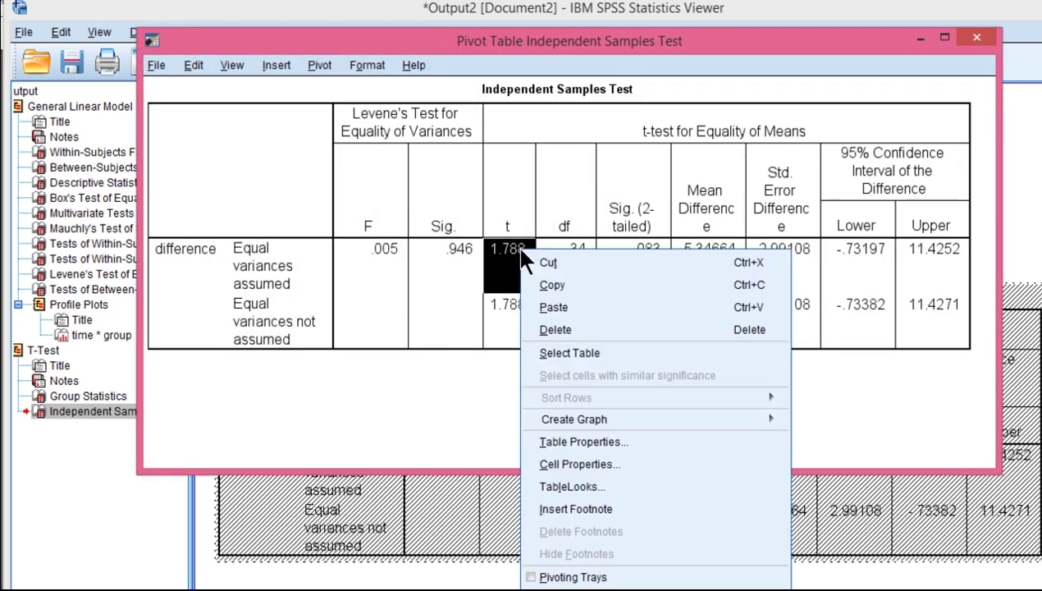
left_click(575, 458)
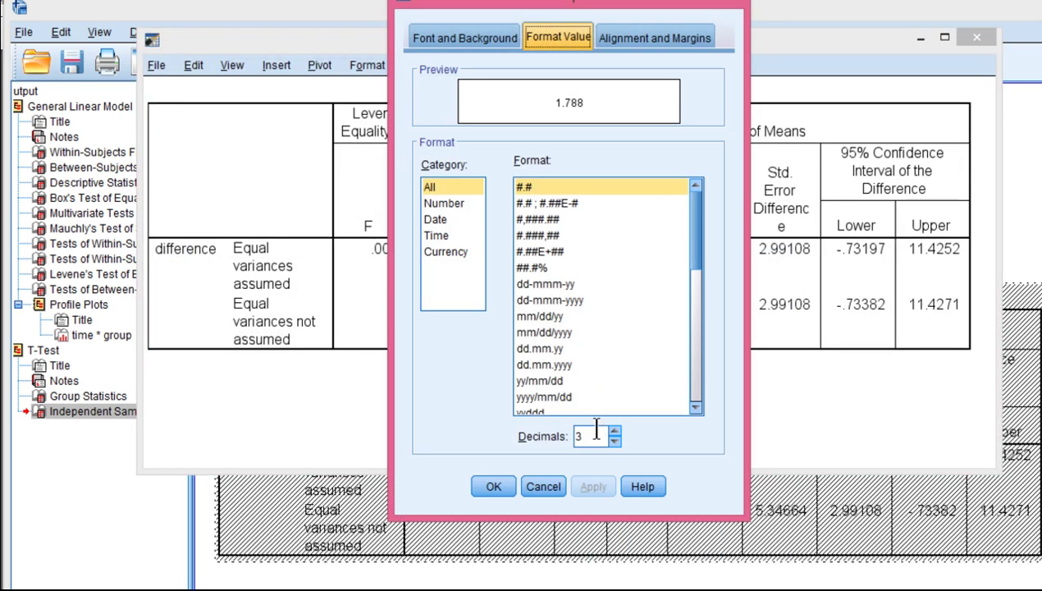
left_click(615, 431)
left_click(593, 486)
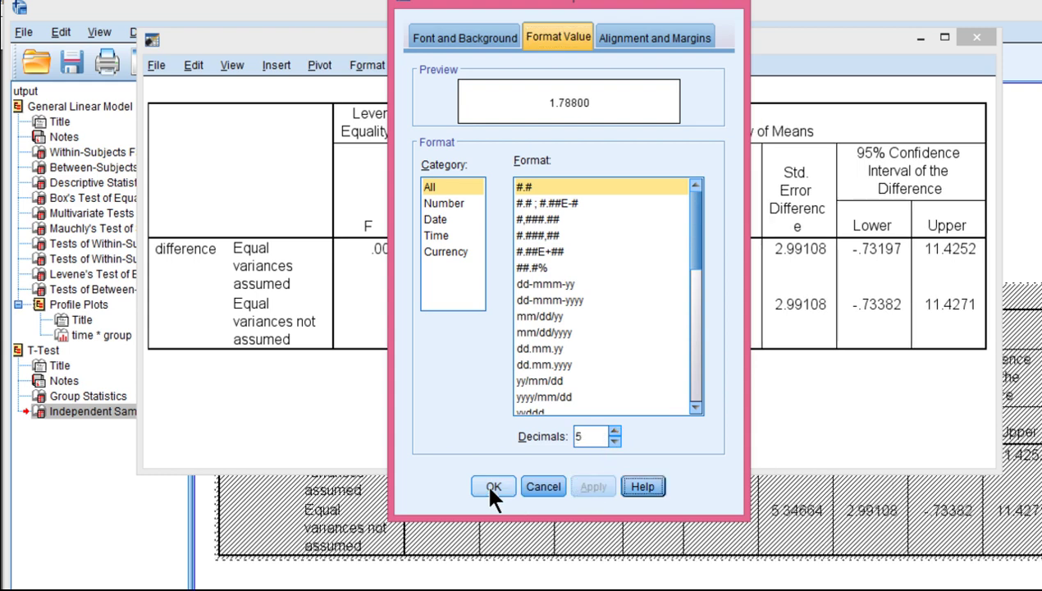
left_click(493, 486)
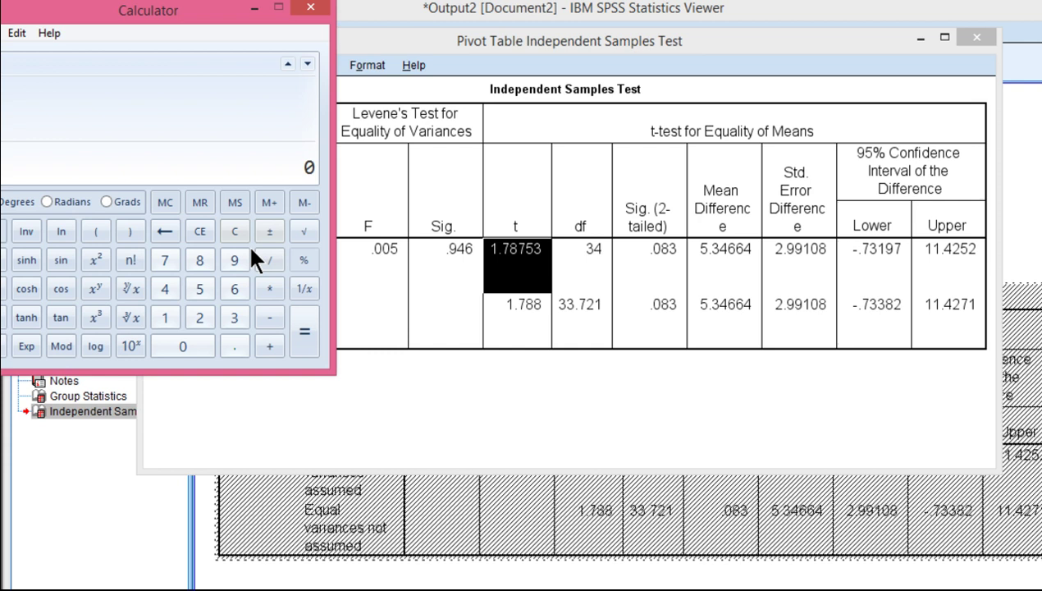
Step: Square 1.78753 in the Calculator to check it against the interaction F of 3.195
type("1.78")
type("753")
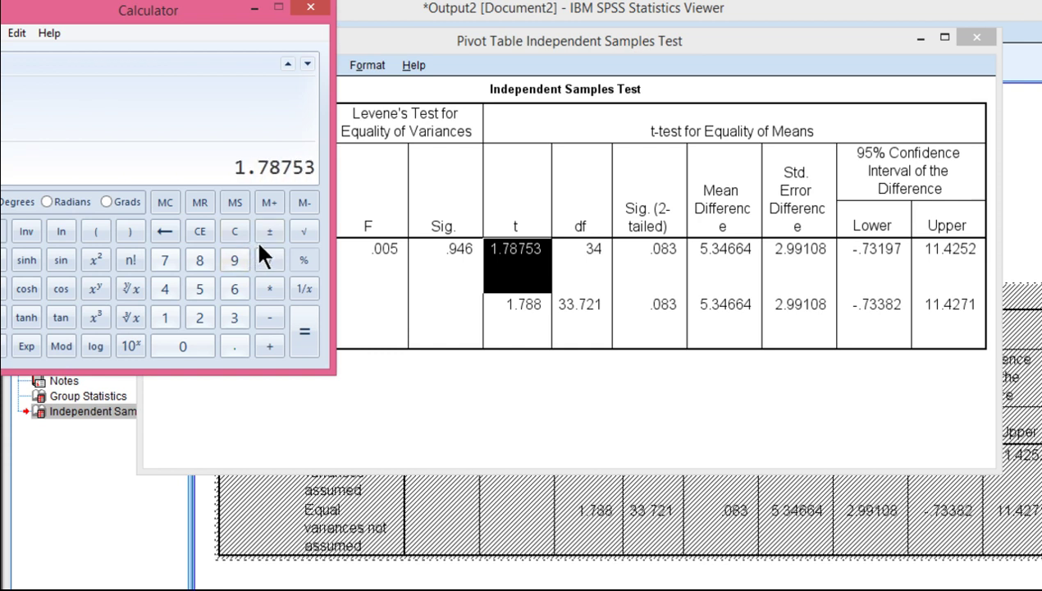
left_click(90, 257)
left_click(254, 9)
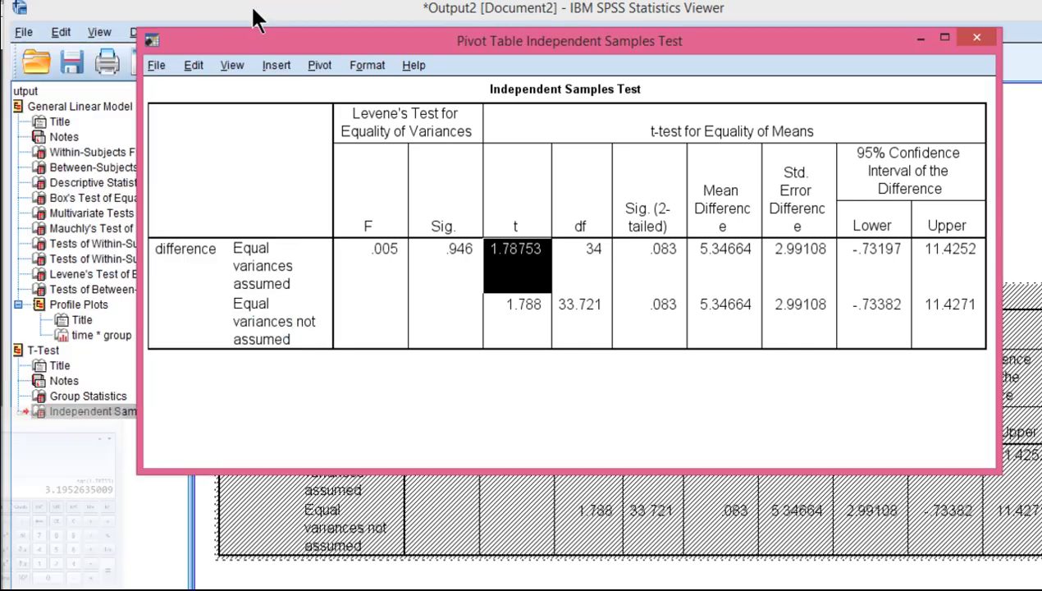
left_click(1004, 267)
Step: Compare against the Tests of Within-Subjects Effects table, then reopen the Independent Samples Test table
scroll(923, 324, "up", 10)
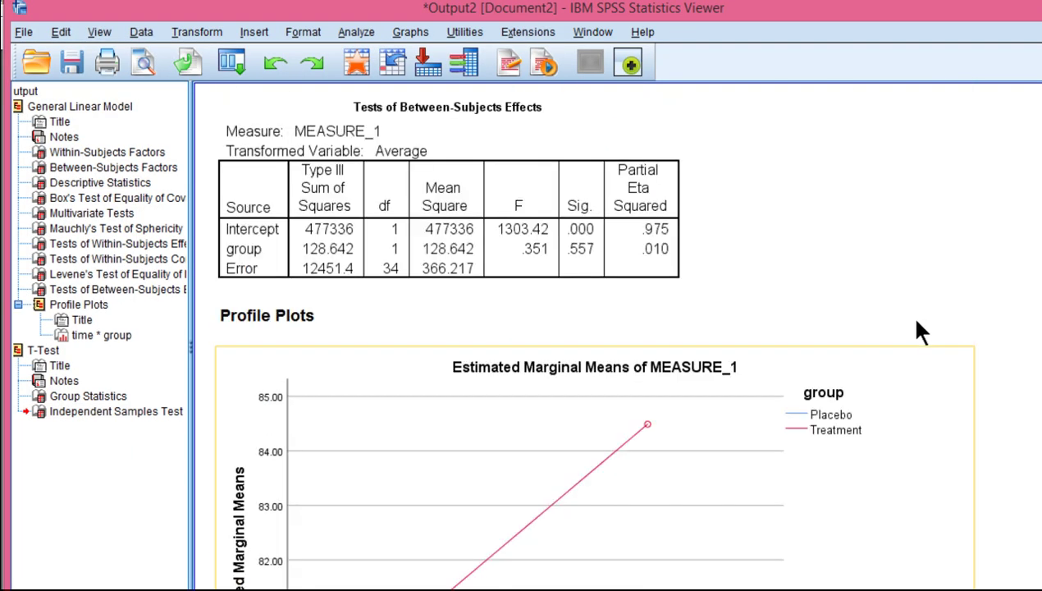
scroll(918, 332, "up", 5)
scroll(919, 332, "up", 5)
left_click(674, 259)
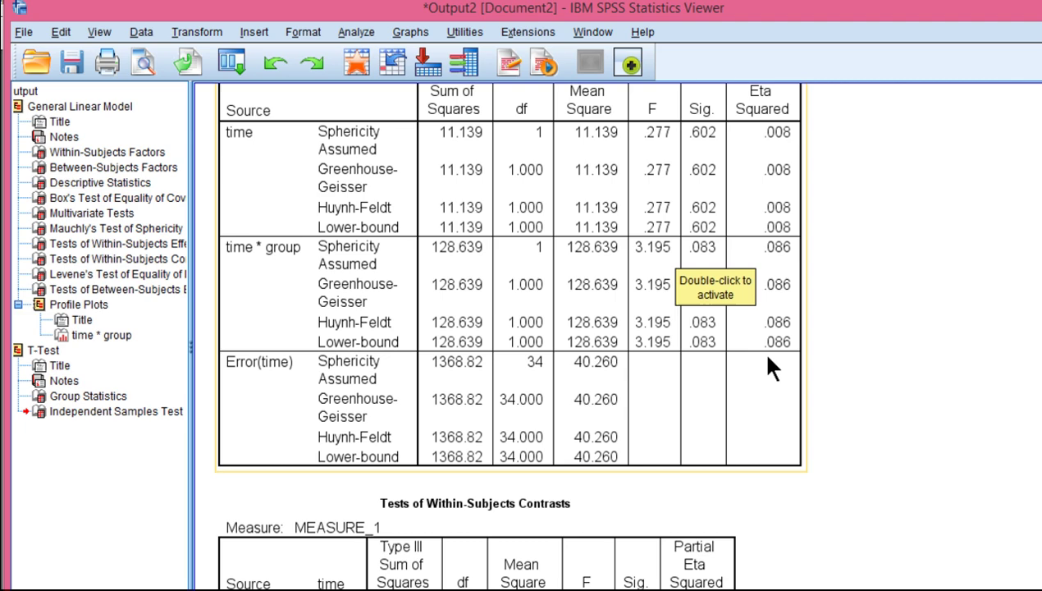
scroll(772, 365, "down", 10)
scroll(771, 369, "down", 10)
scroll(751, 373, "down", 10)
double_click(689, 414)
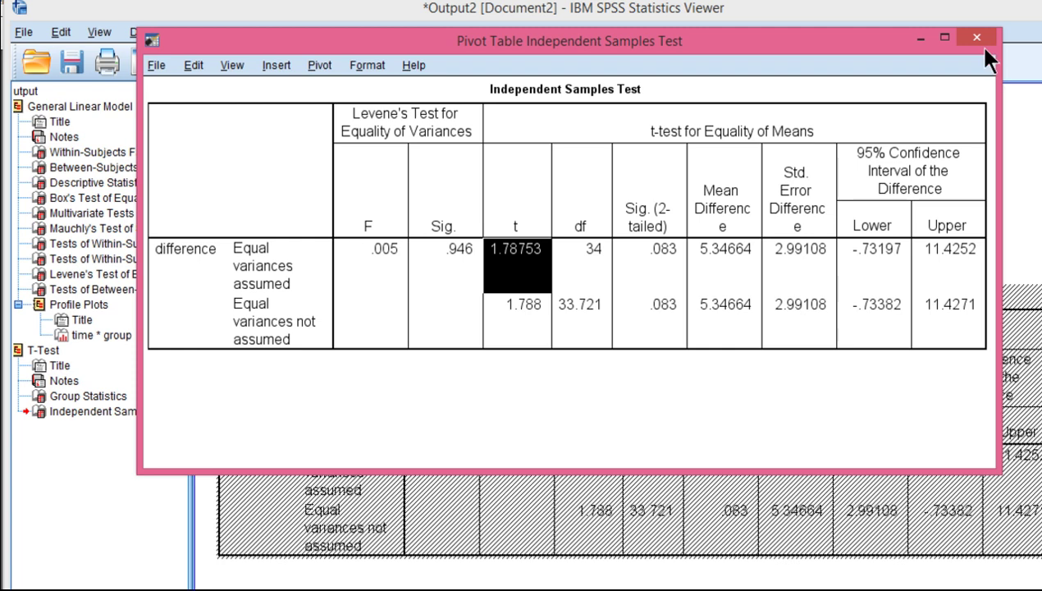
Step: Close the table editor and scroll up to the T-Test group statistics (Placebo 1.8867, Treatment −3.46)
left_click(977, 38)
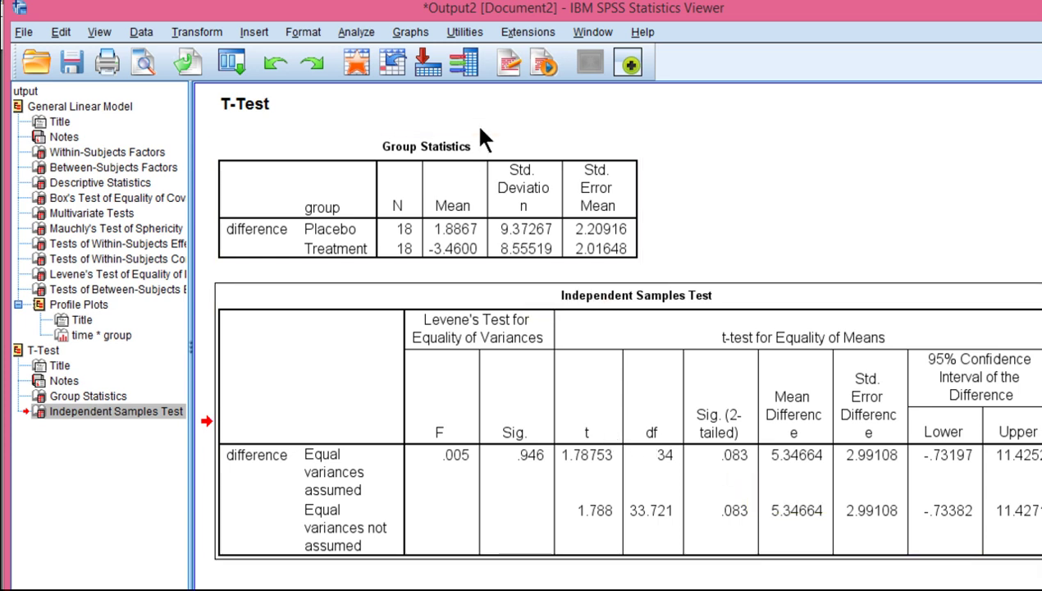
key("Up")
key("Up")
scroll(762, 454, "up", 5)
scroll(763, 454, "up", 3)
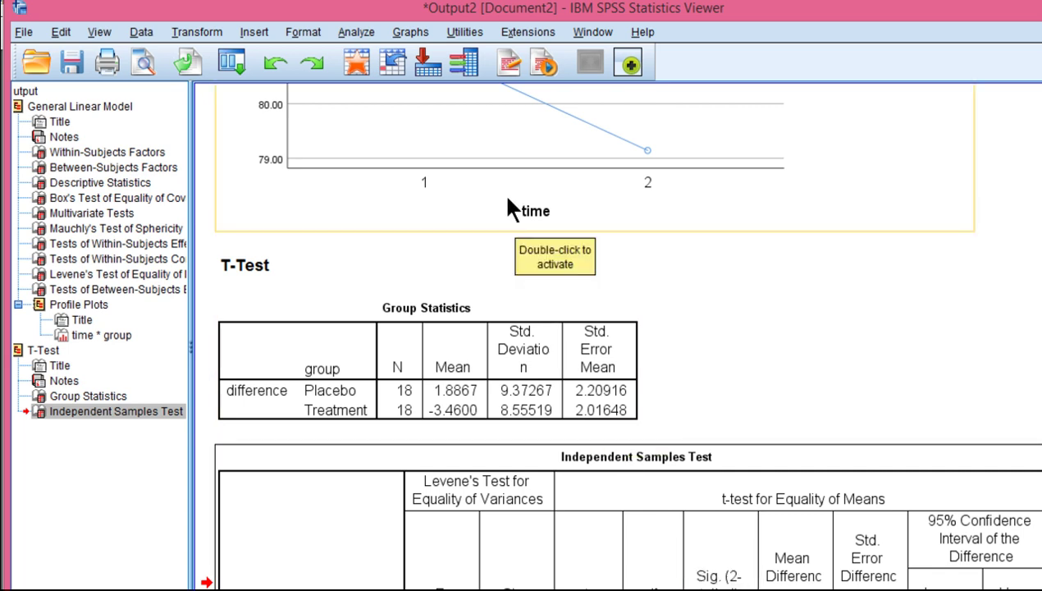
Step: Set up a One-Way ANOVA with difference as the dependent variable and group as factor
left_click(356, 32)
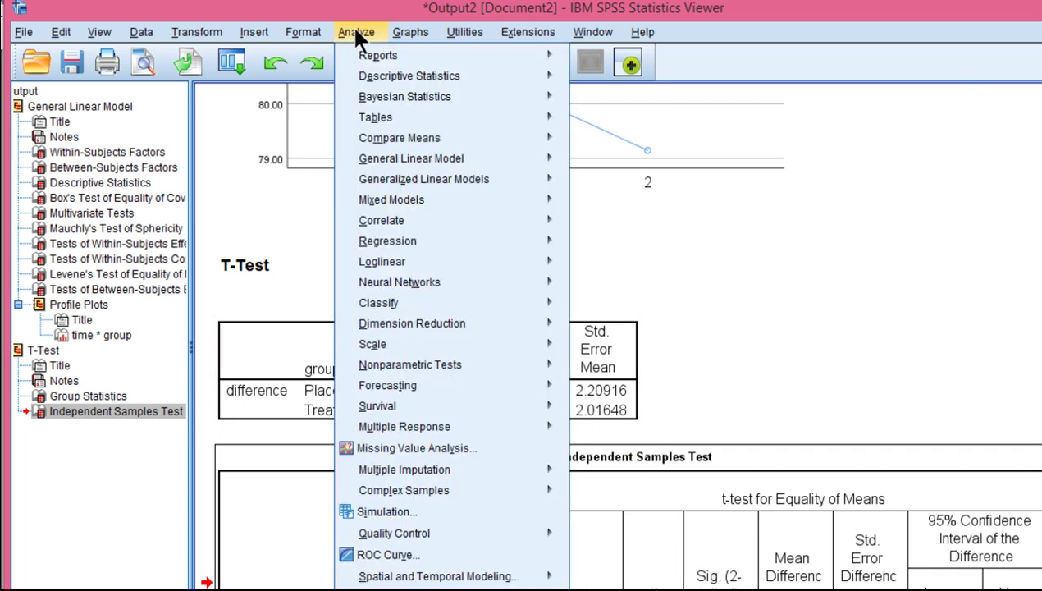
mouse_move(399, 138)
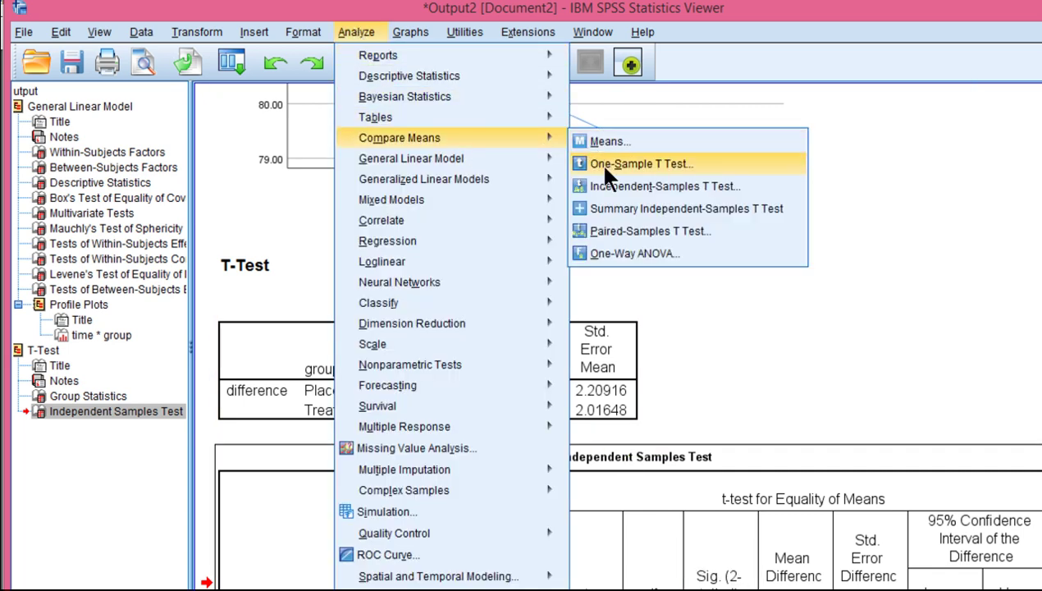
left_click(614, 250)
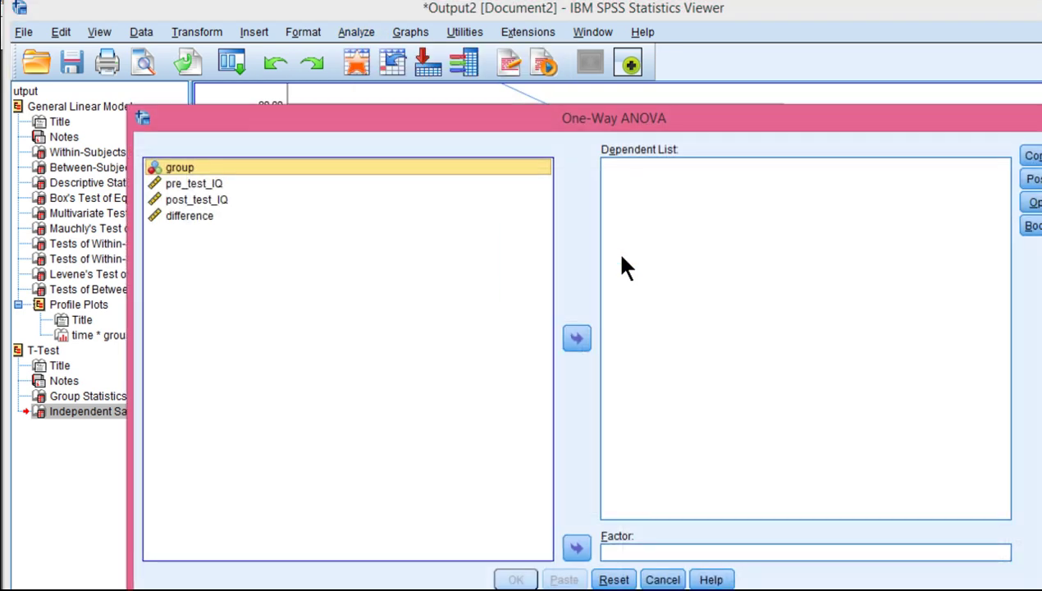
left_click_drag(480, 133, 430, 79)
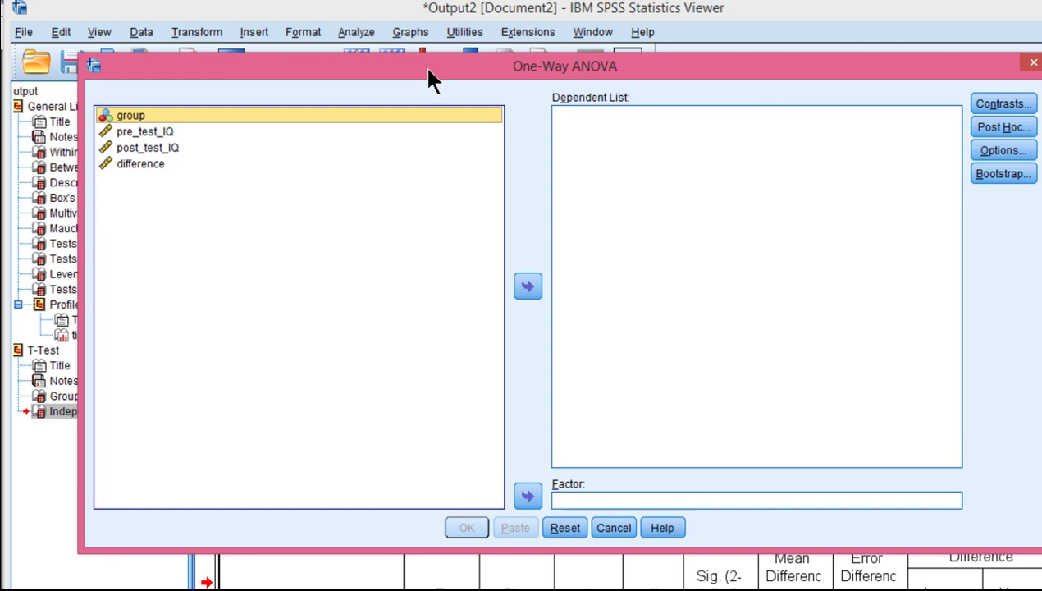
left_click(148, 164)
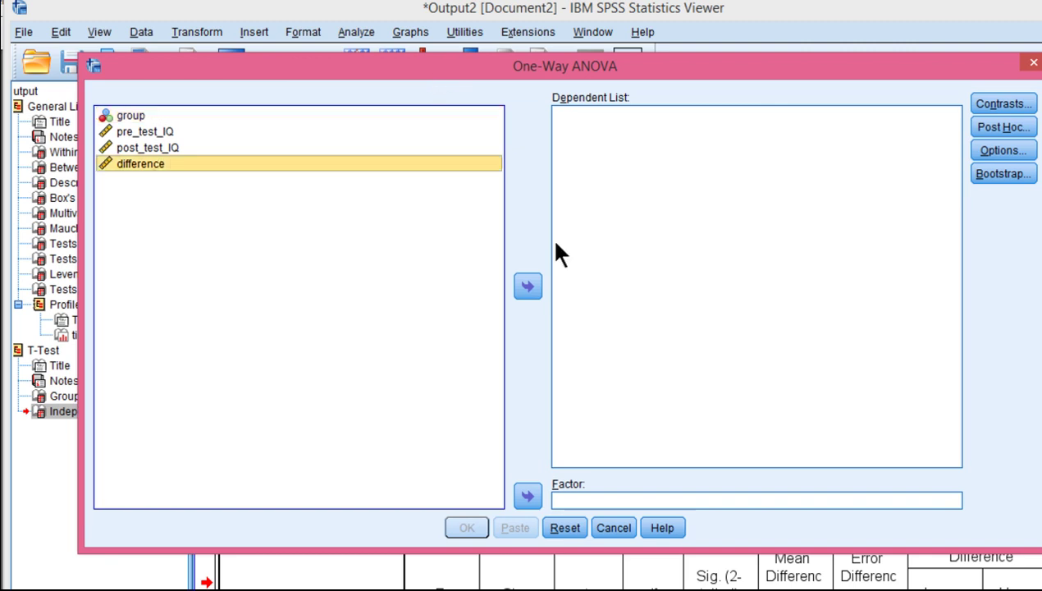
left_click(527, 288)
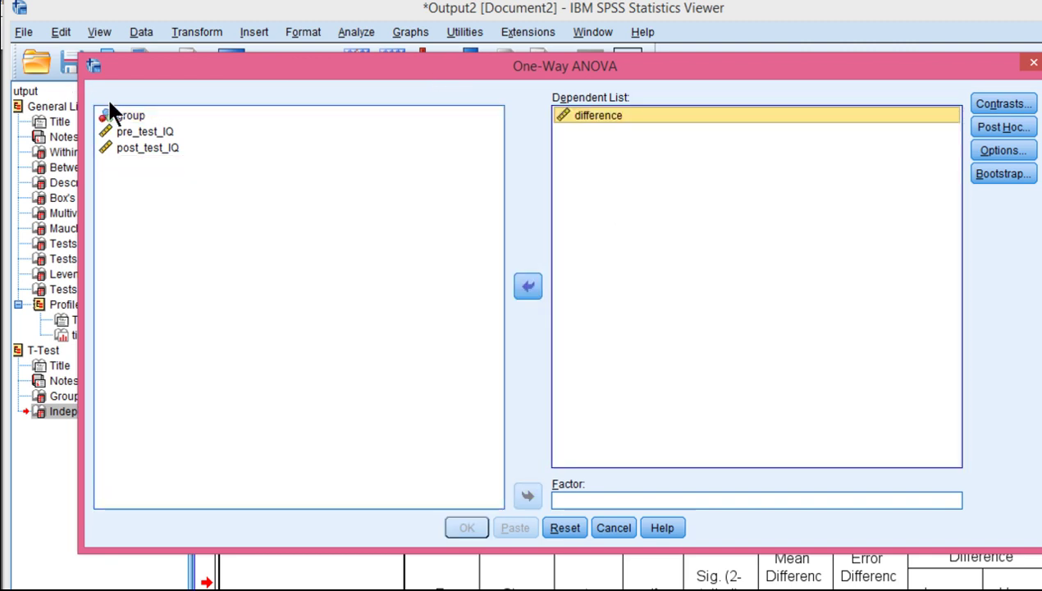
left_click(123, 117)
left_click(525, 495)
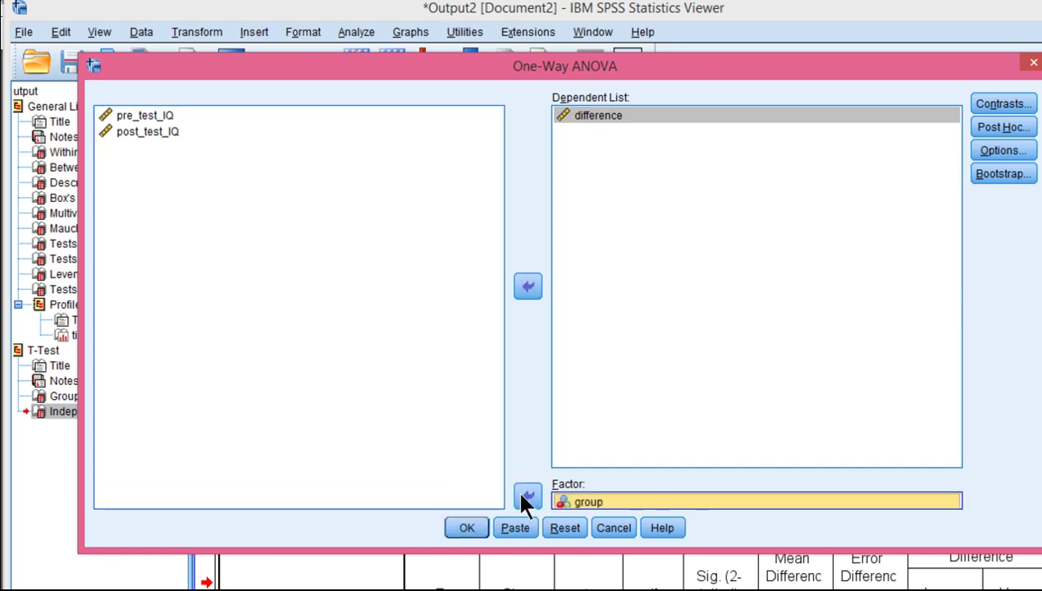
Step: Cancel the Contrasts settings and close the One-Way ANOVA dialog without running it
left_click(989, 103)
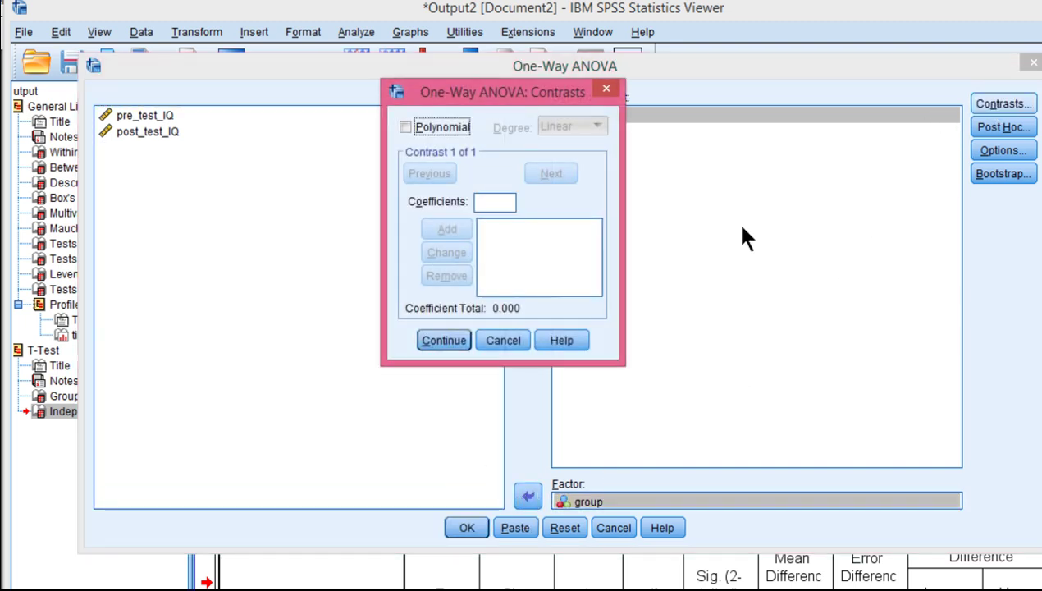
left_click(485, 208)
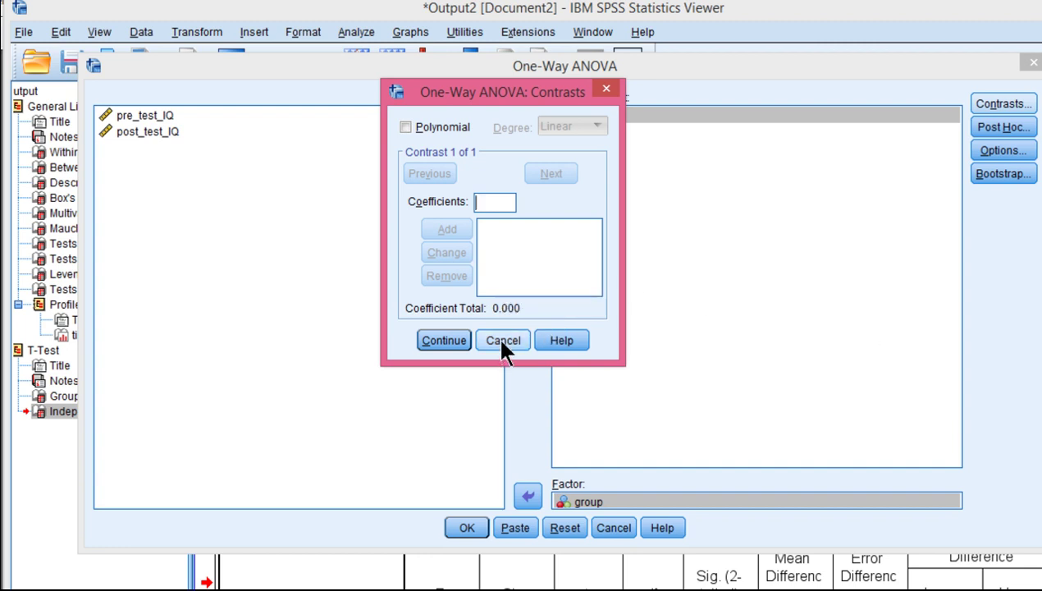
left_click(498, 340)
left_click(1032, 63)
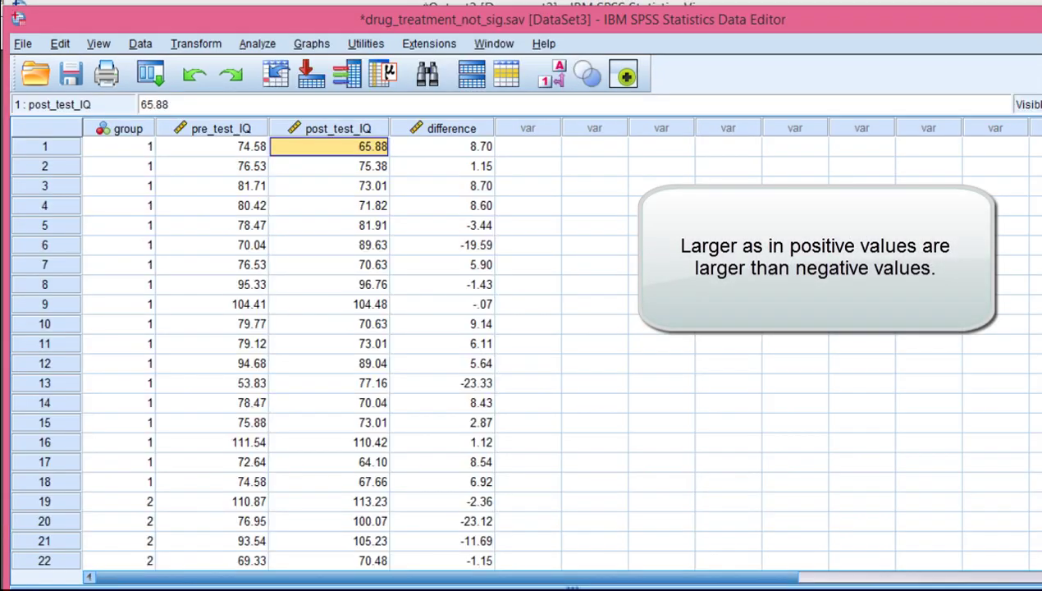
Step: Recheck group value labels (1 = Placebo, 2 = Treatment), then return to the output's profile plot
key("ctrl+t")
left_click(517, 125)
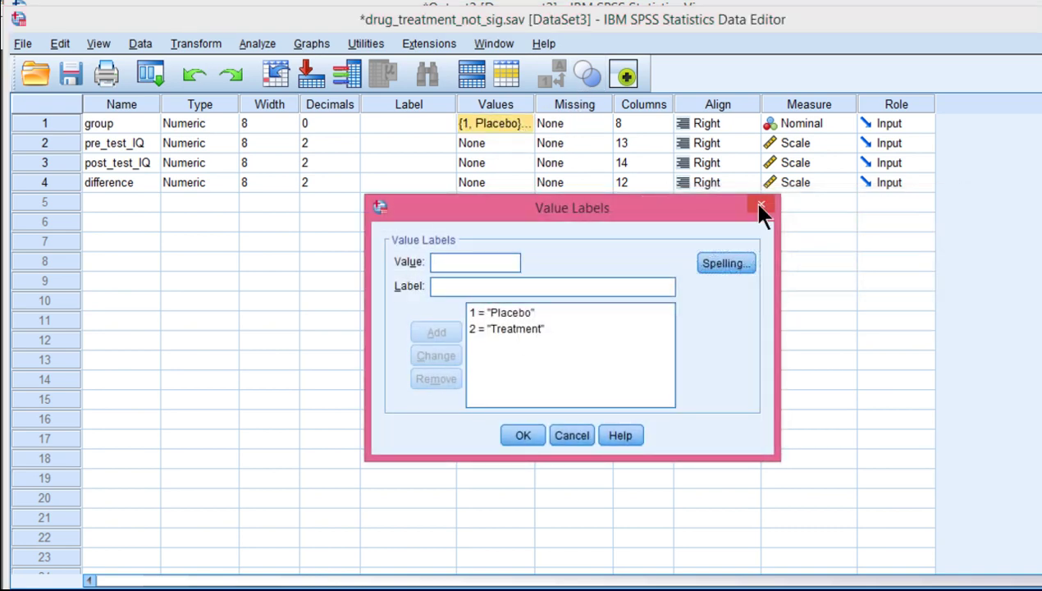
left_click(761, 205)
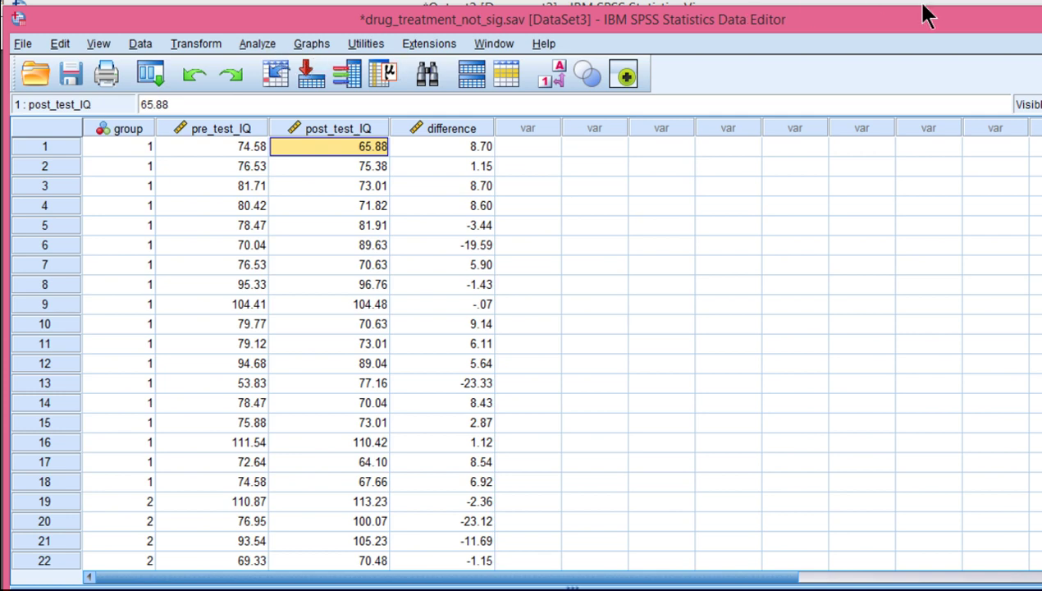
left_click(943, 4)
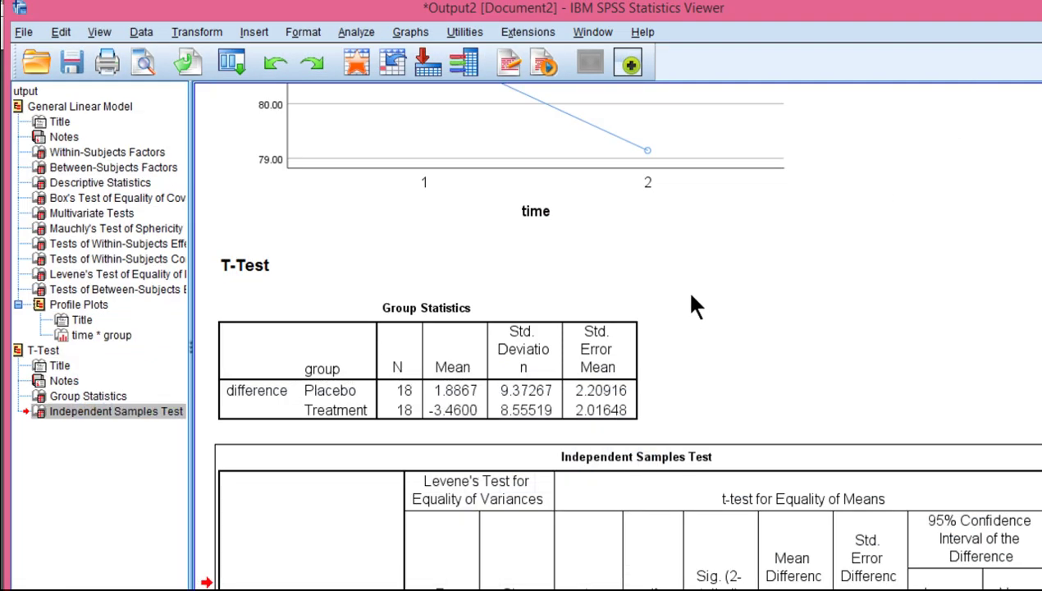
scroll(699, 332, "up", 3)
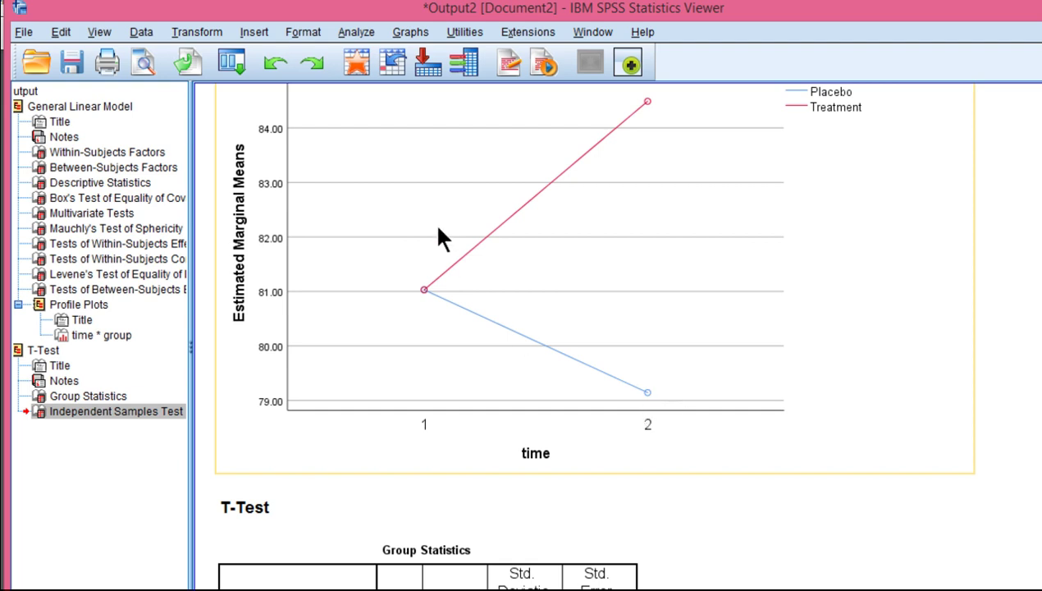
Step: Set up a One-Way ANOVA with group as factor and difference as the dependent variable
left_click(348, 33)
mouse_move(399, 138)
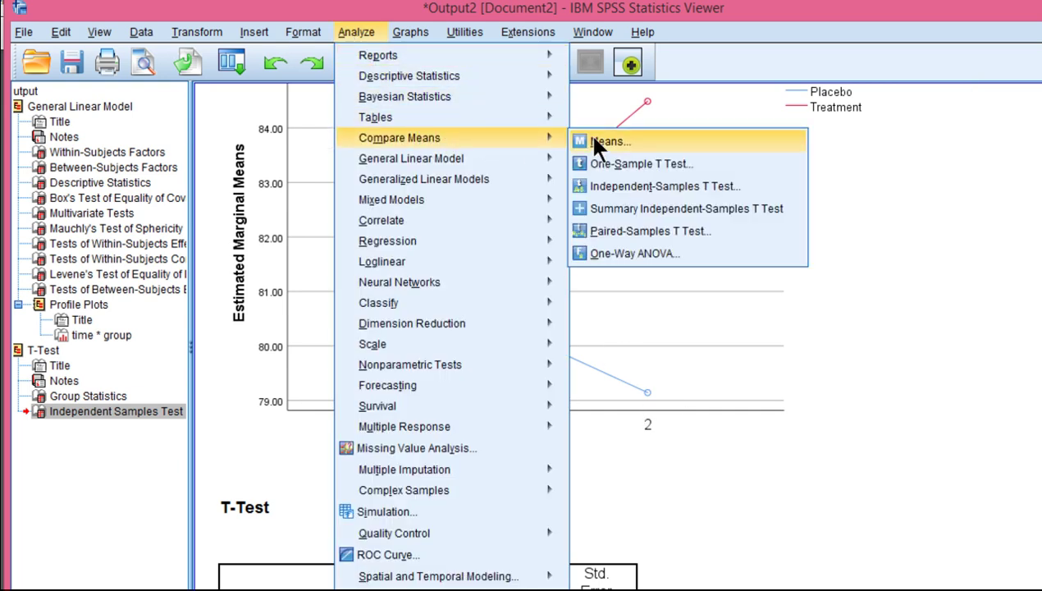
left_click(617, 253)
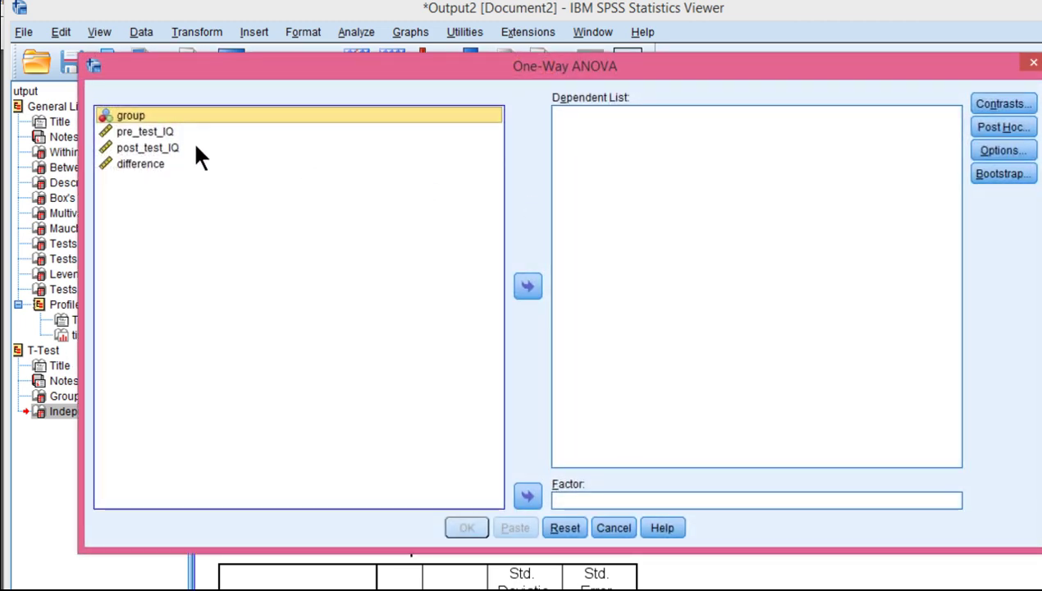
left_click(528, 495)
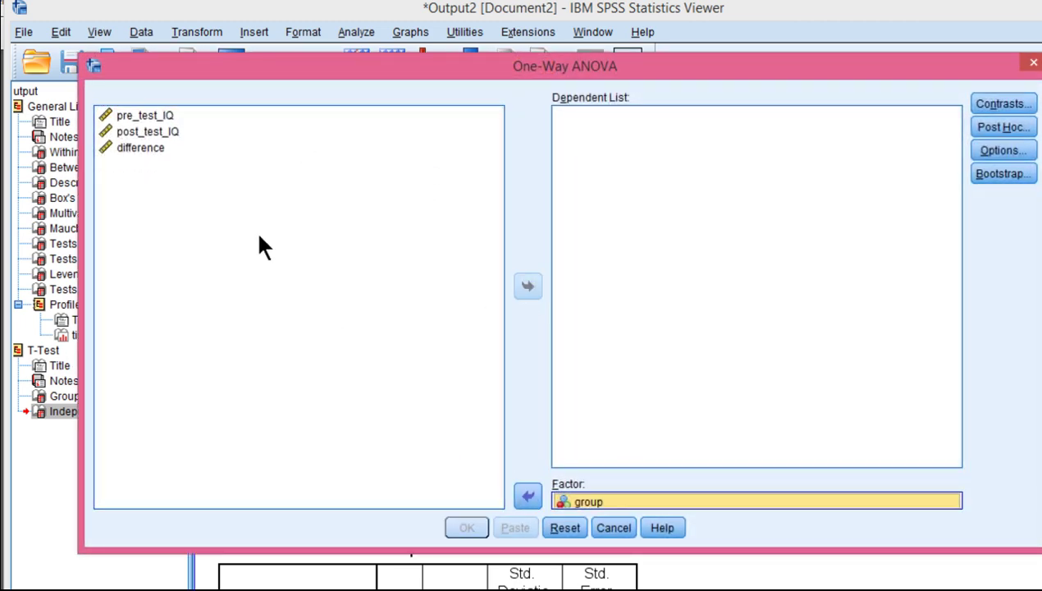
left_click(134, 149)
left_click(522, 292)
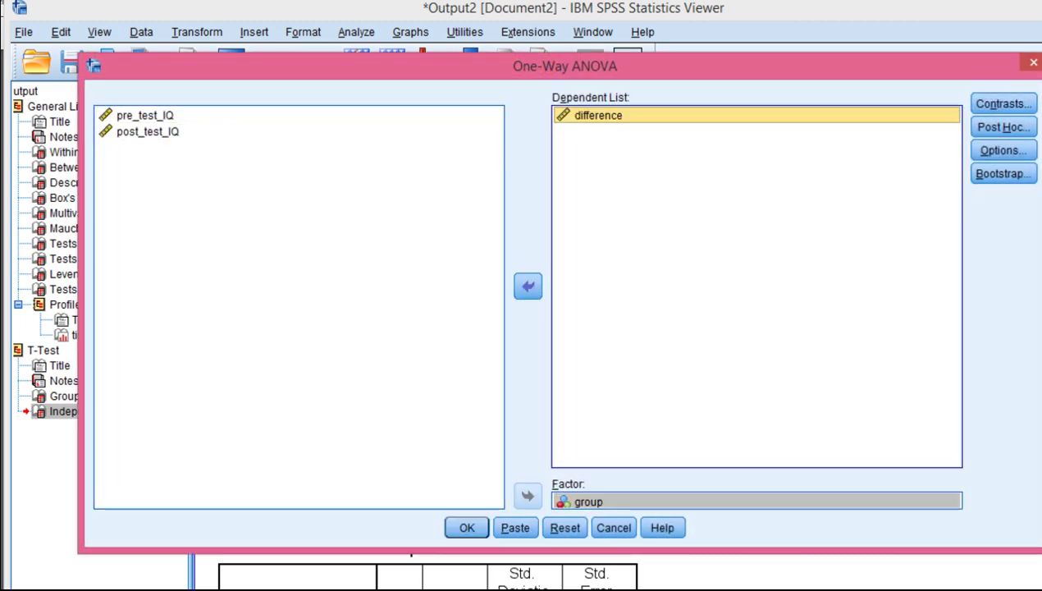
Step: Enter contrast coefficients 1 for Placebo and -1 for Treatment, and confirm
left_click(999, 105)
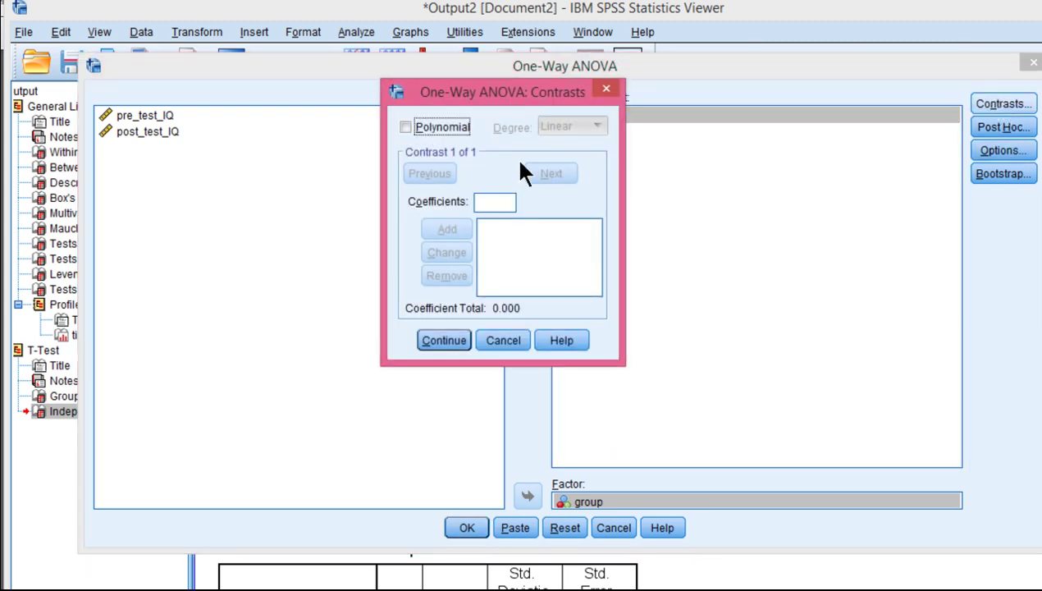
left_click(491, 205)
type("1")
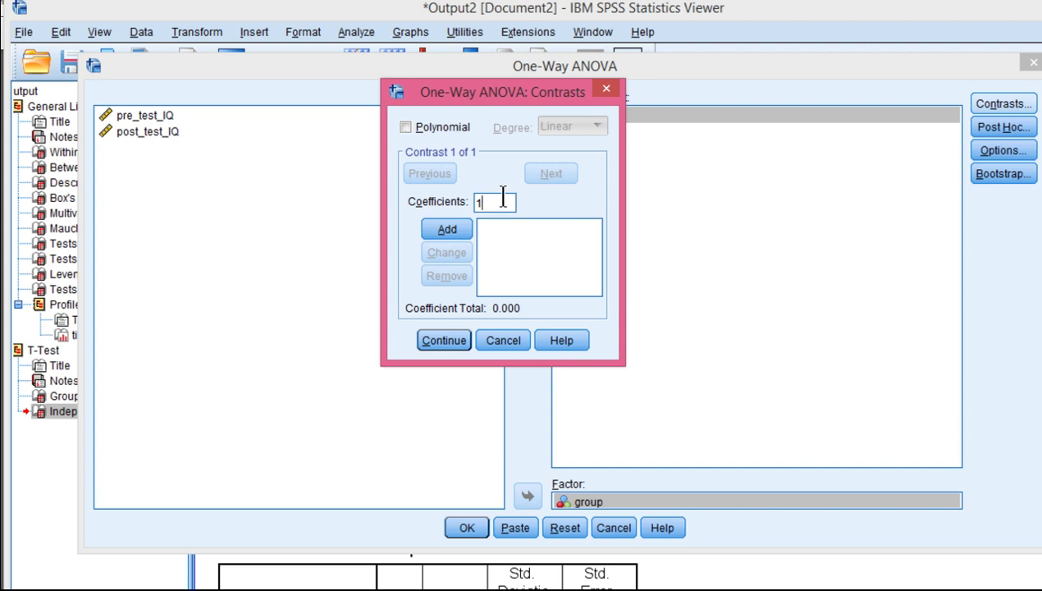
left_click(458, 224)
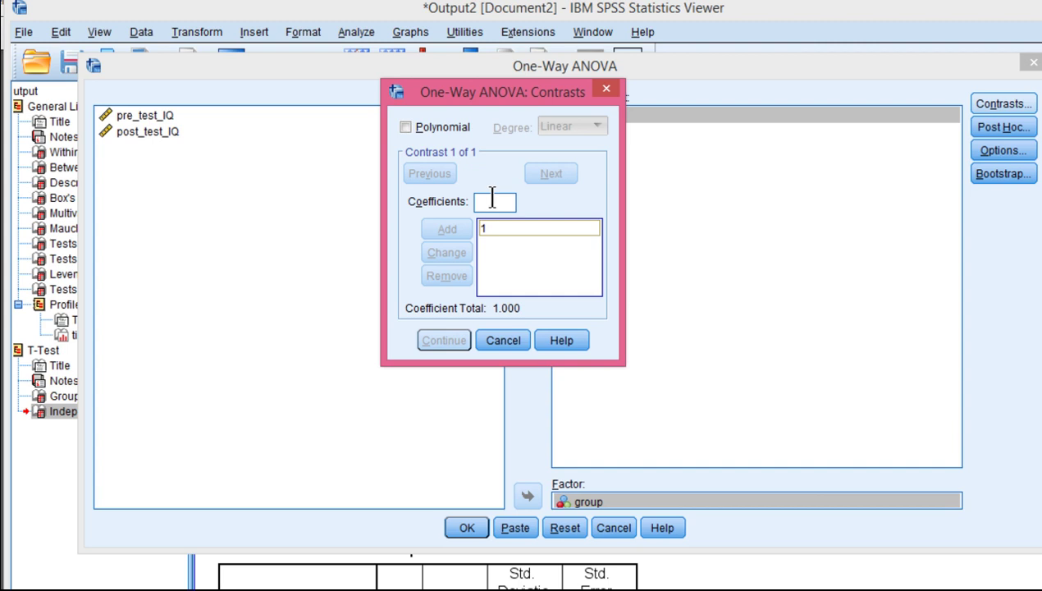
left_click(492, 201)
type("-")
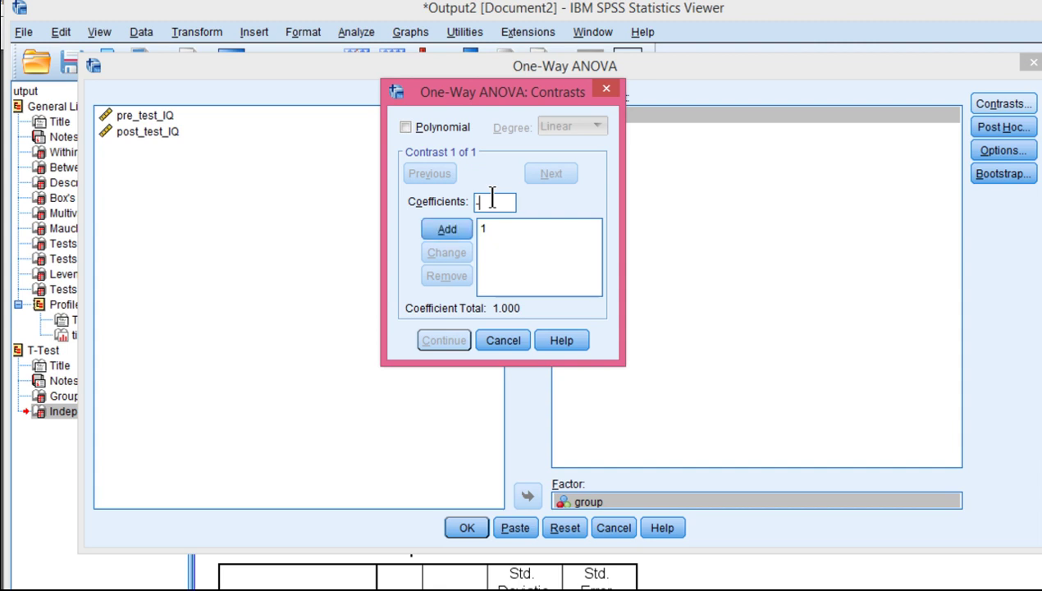
type("1")
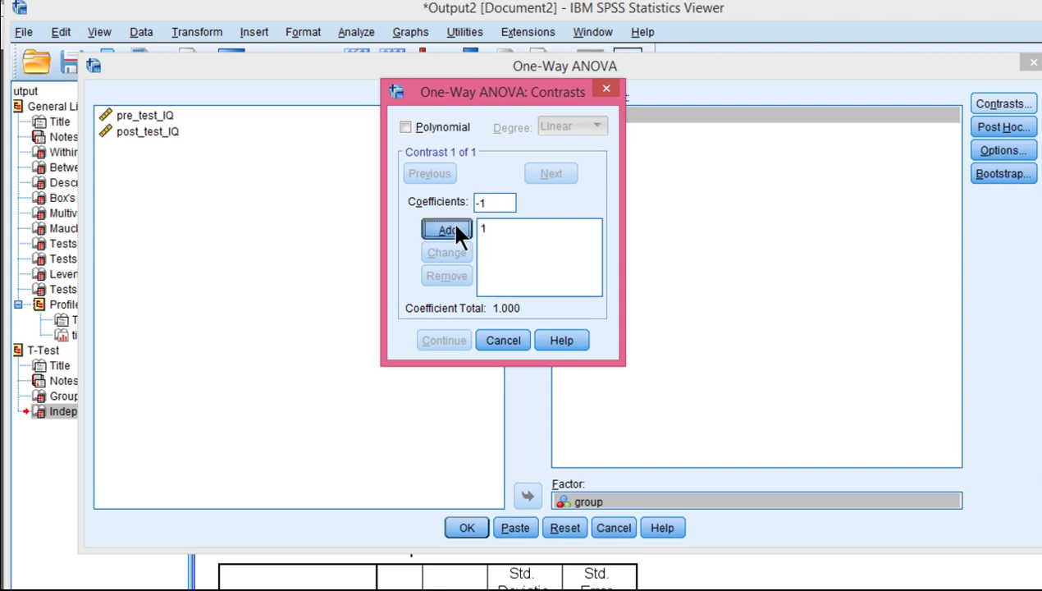
left_click(458, 229)
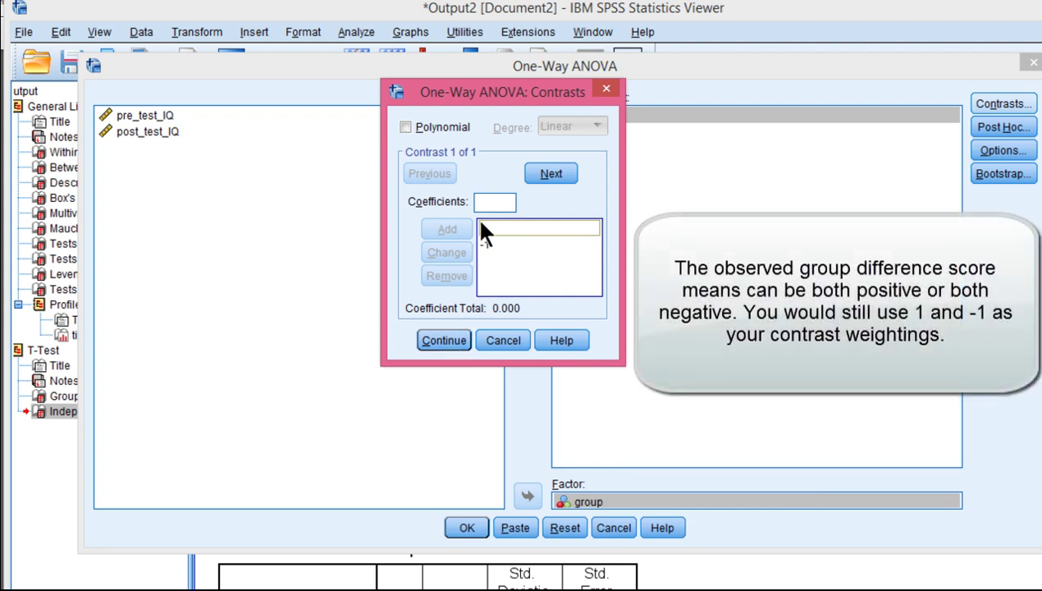
left_click(447, 337)
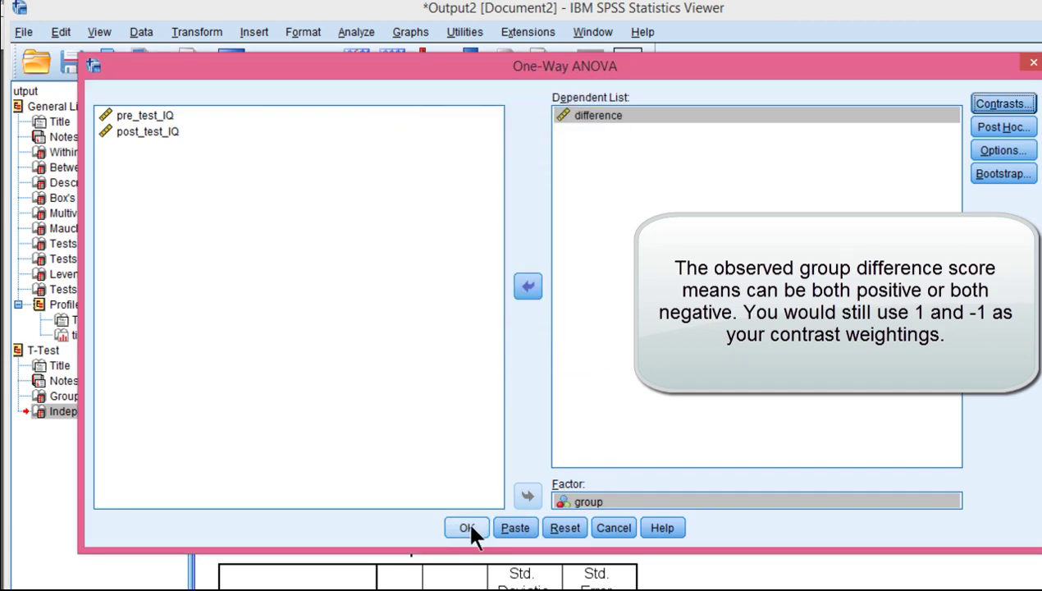
Step: Run the one-way ANOVA and highlight the Contrast Coefficients table in the output
left_click(470, 528)
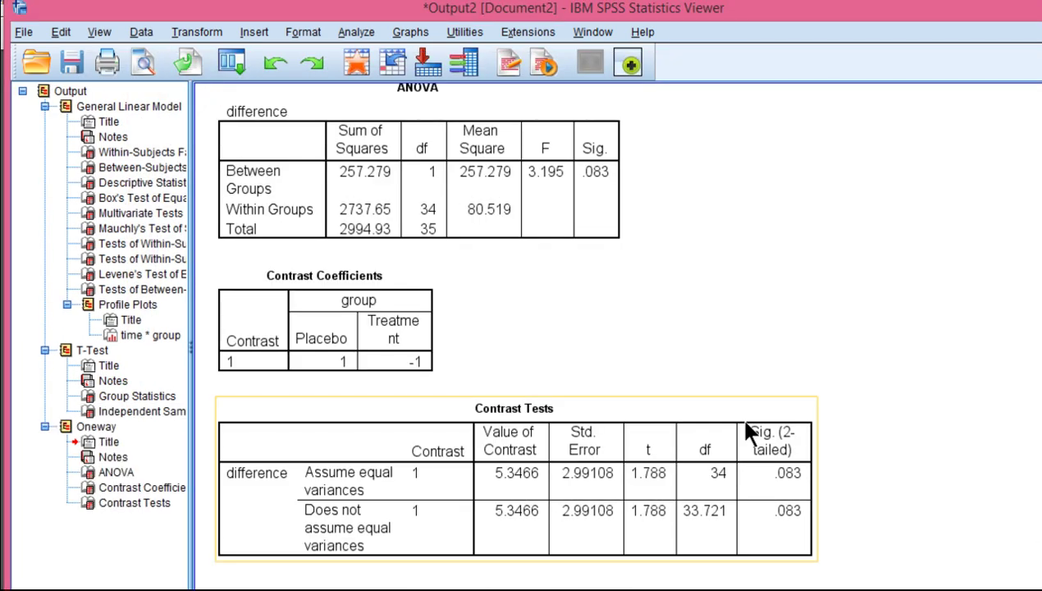
left_click(328, 367)
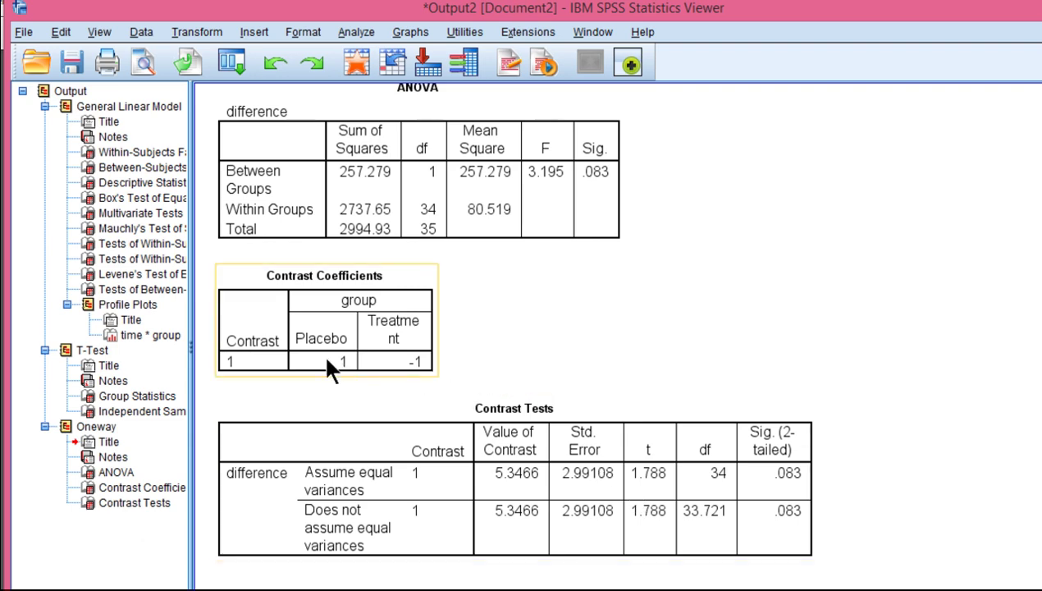
left_click(426, 395)
left_click(341, 360)
left_click(443, 378)
Step: Compare the contrast test (value 5.3466, t = 1.788, p = .083) with the T-Test's Group Statistics table
scroll(445, 378, "up", 3)
scroll(446, 378, "down", 3)
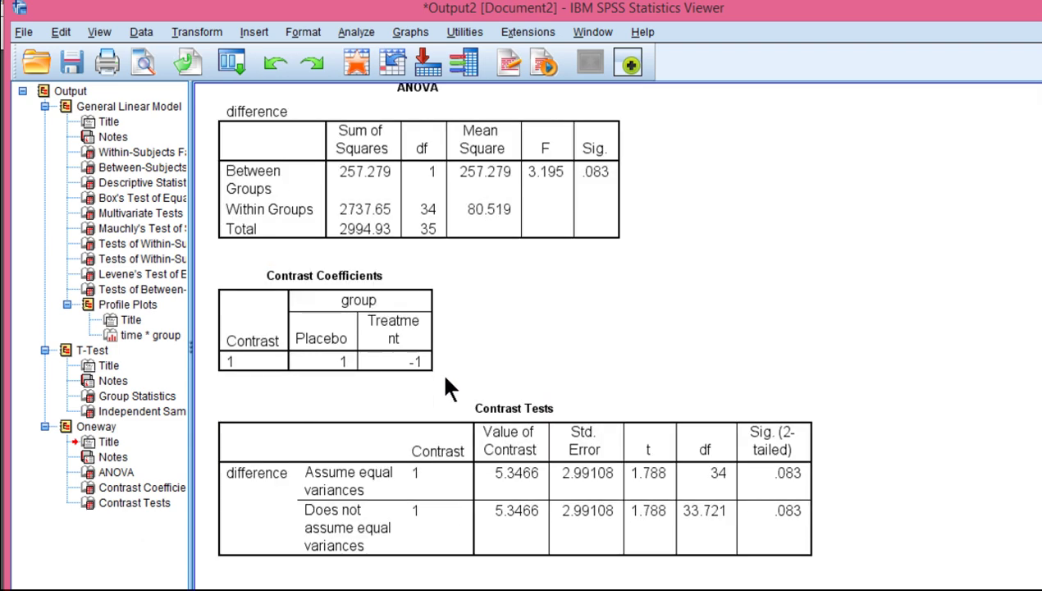
scroll(445, 378, "up", 5)
scroll(445, 379, "up", 10)
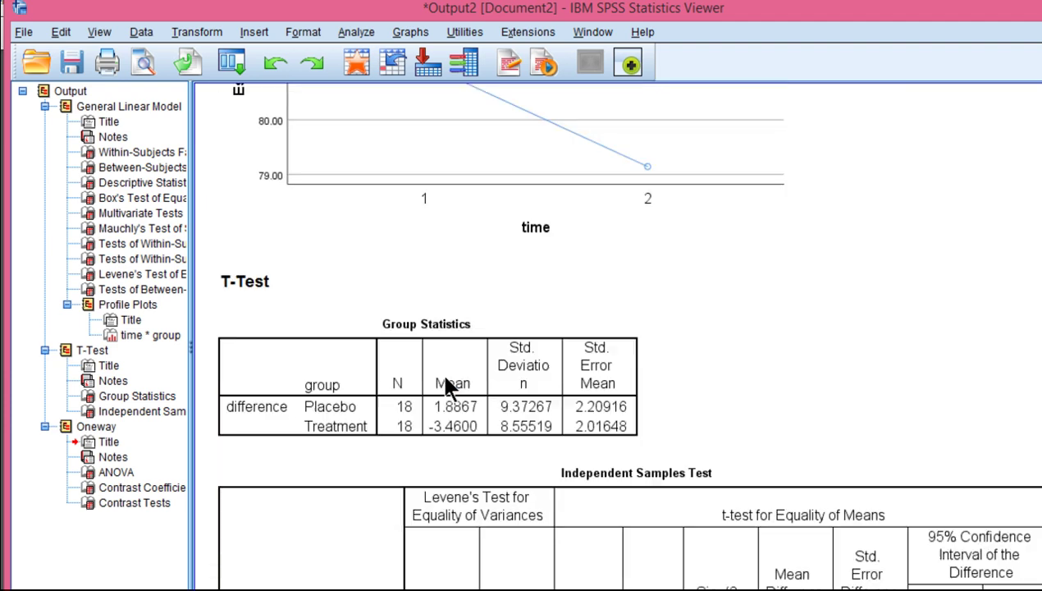
scroll(446, 378, "down", 2)
left_click(373, 345)
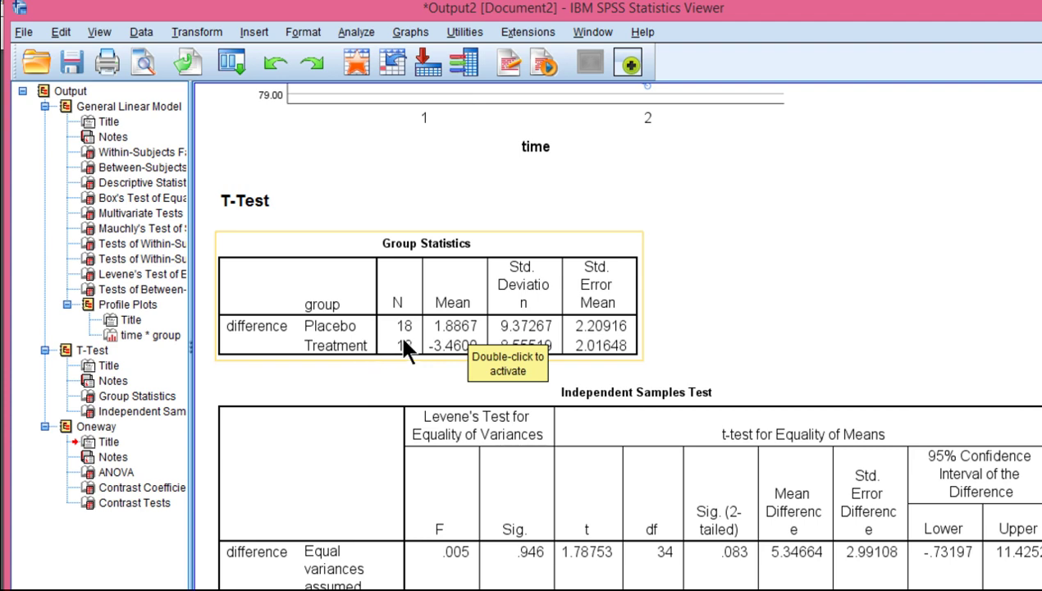
left_click(671, 389)
scroll(726, 388, "down", 7)
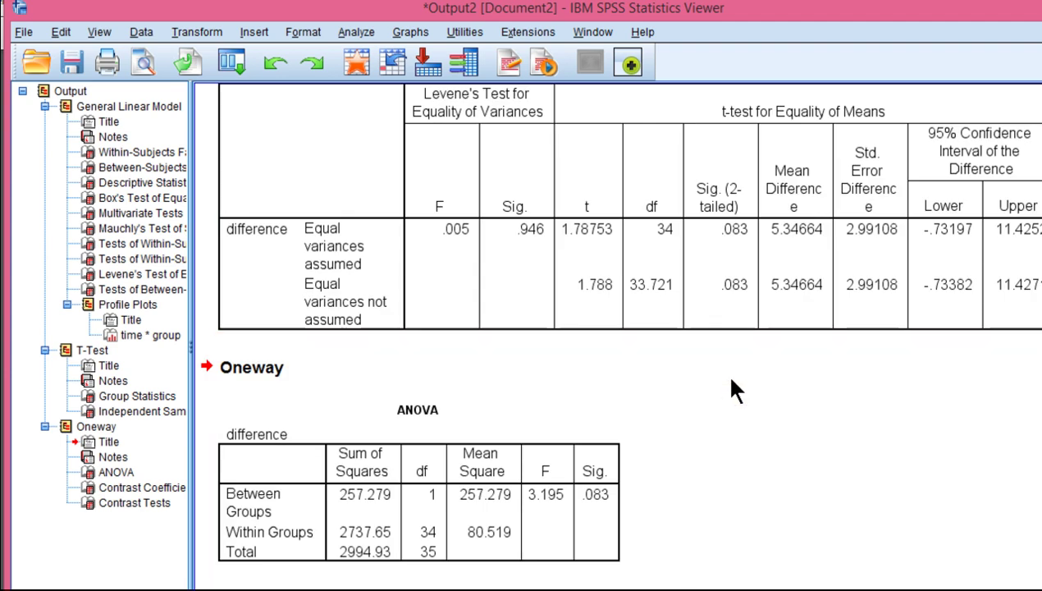
scroll(726, 388, "down", 3)
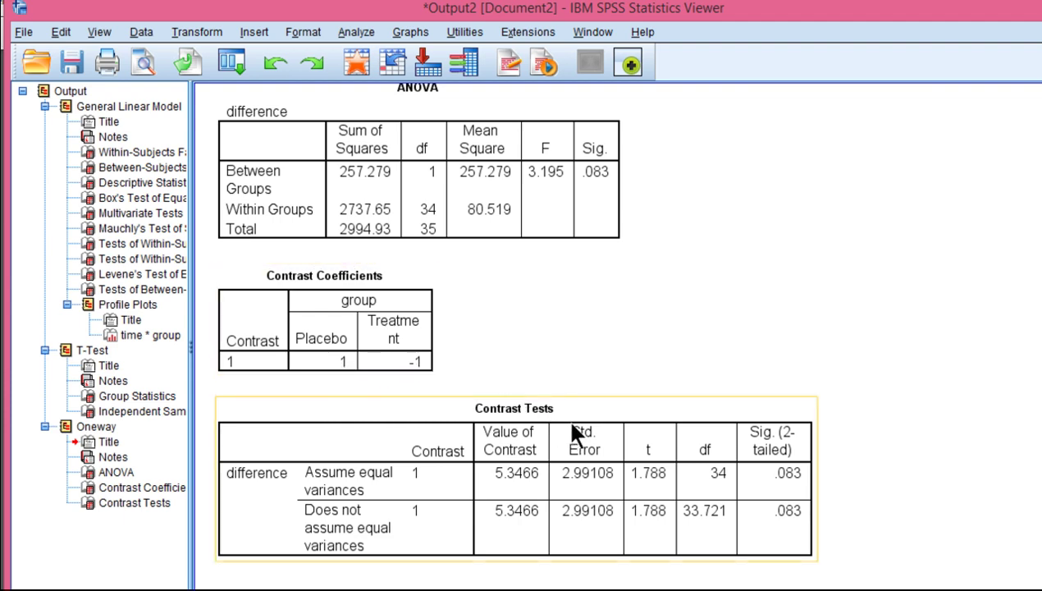
Step: Scroll past the profile plot and T-Test tables to the Oneway ANOVA table (F = 3.195, p = .083)
scroll(565, 443, "up", 6)
scroll(565, 443, "up", 4)
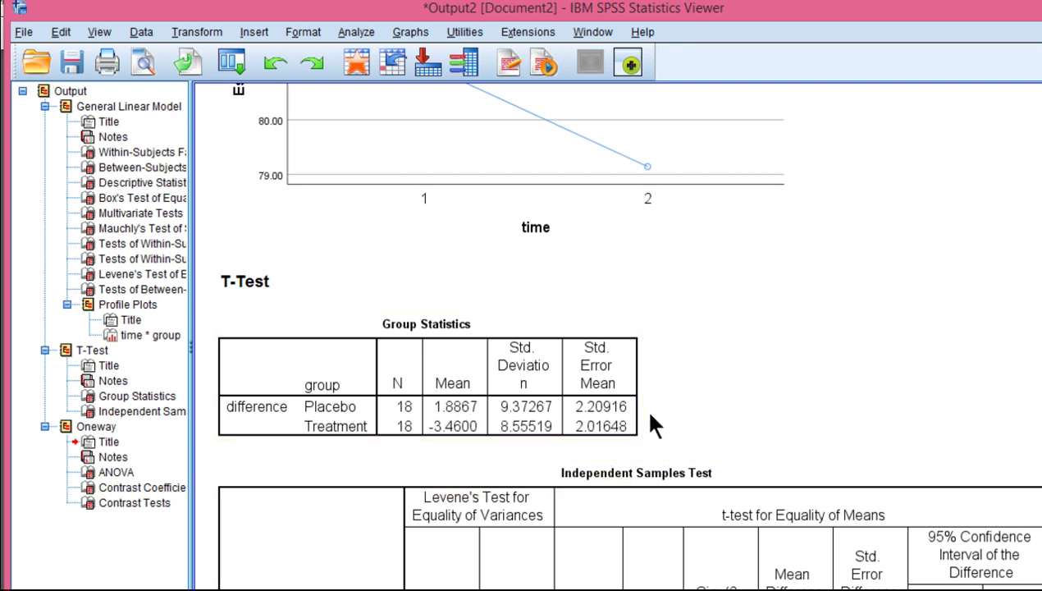
scroll(644, 406, "up", 4)
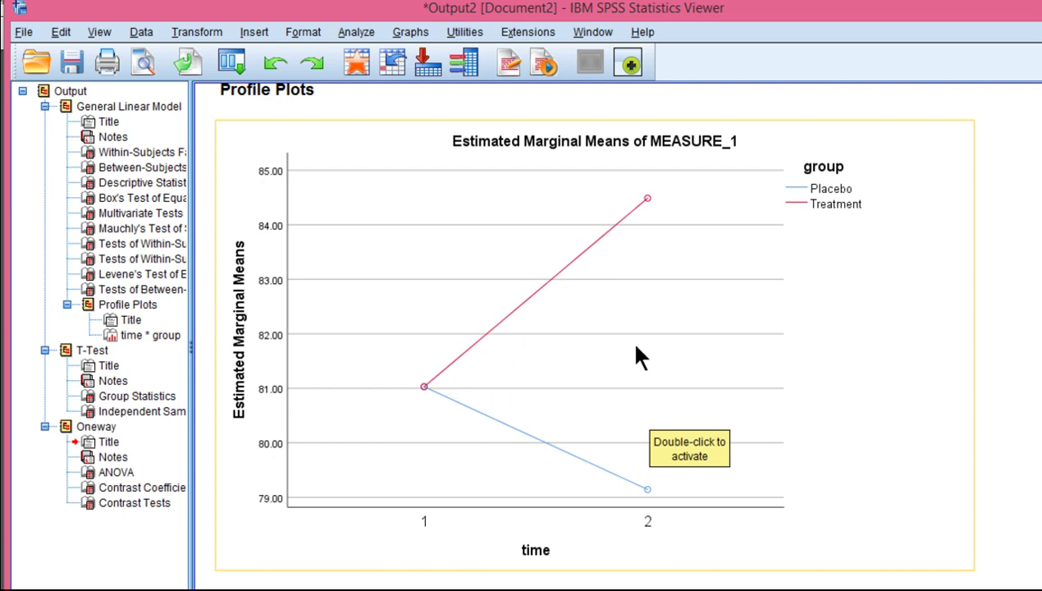
scroll(465, 459, "down", 3)
scroll(574, 457, "up", 2)
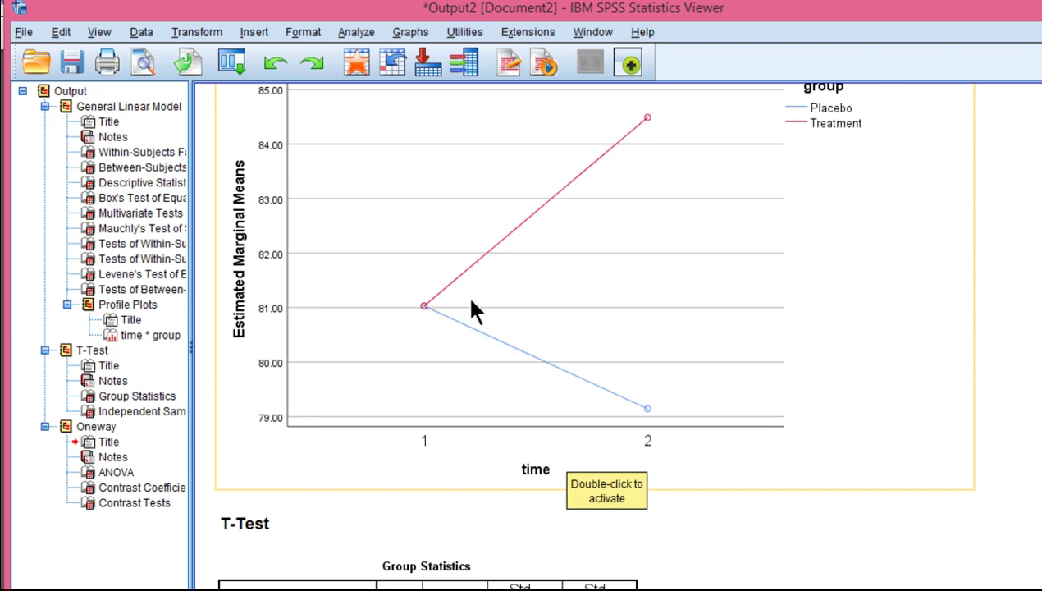
scroll(464, 383, "down", 3)
scroll(426, 435, "down", 1)
scroll(480, 419, "down", 5)
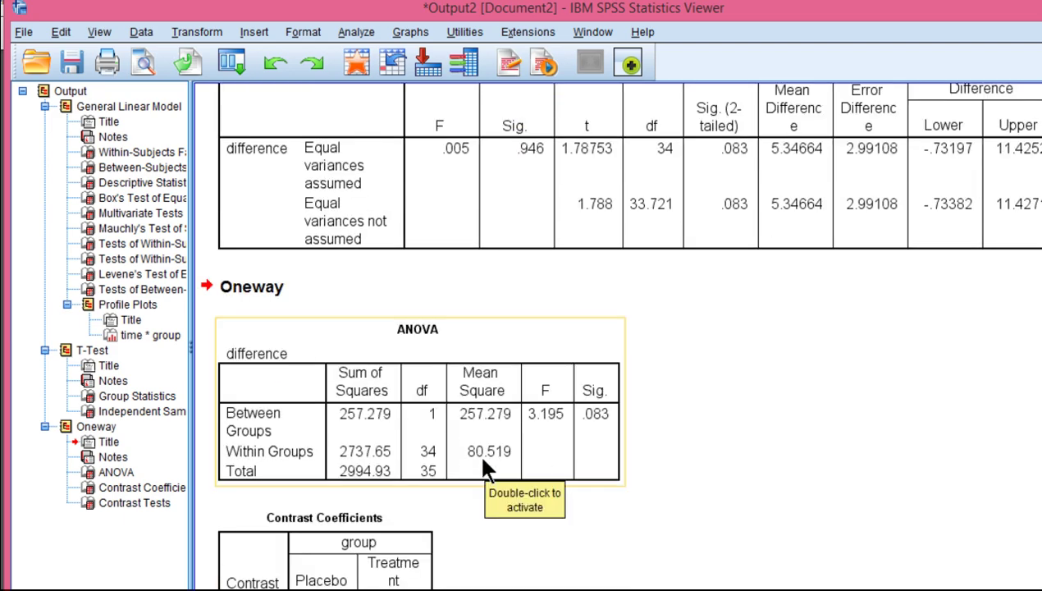
scroll(479, 472, "down", 2)
scroll(453, 443, "up", 3)
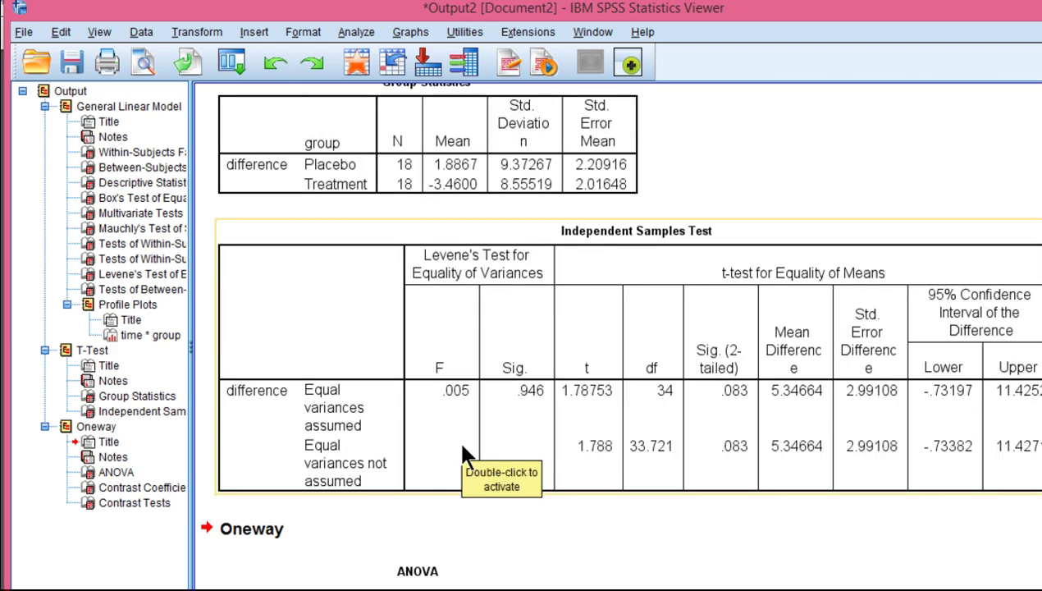
scroll(457, 438, "up", 5)
scroll(464, 426, "up", 2)
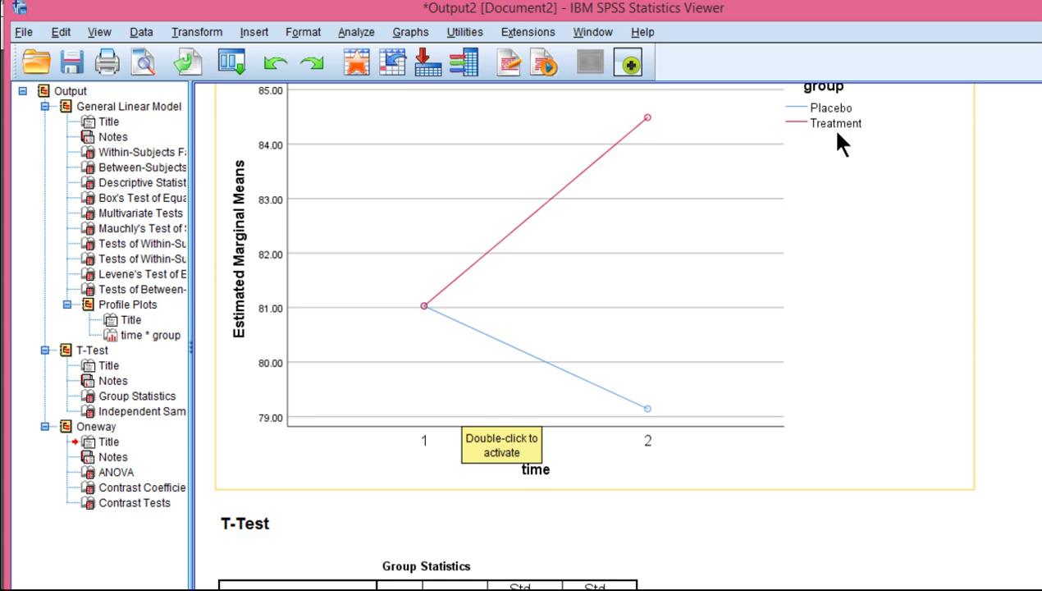
scroll(722, 352, "down", 8)
scroll(599, 361, "down", 2)
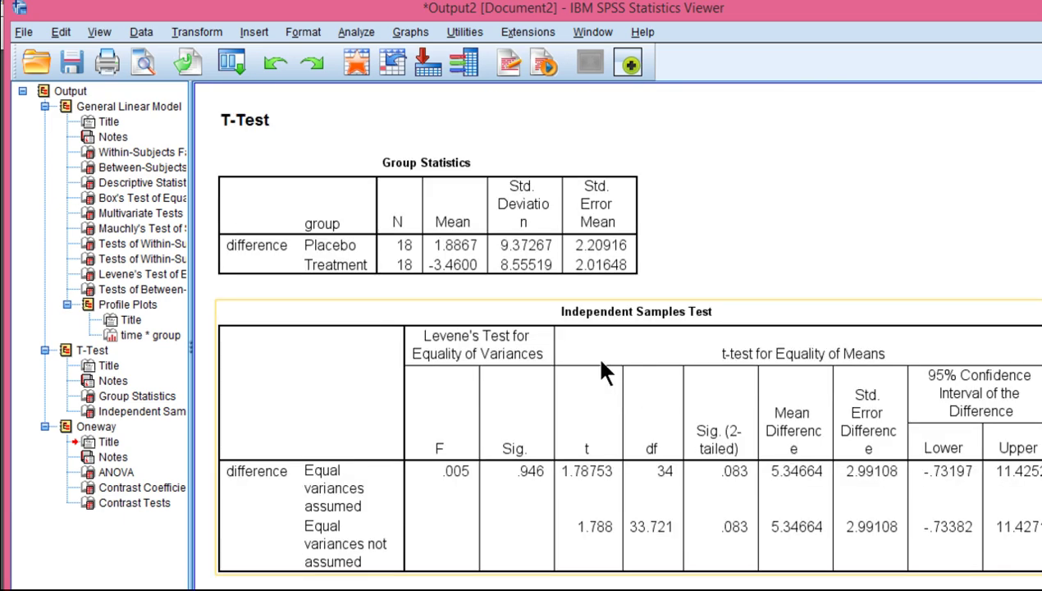
scroll(460, 342, "down", 10)
scroll(717, 378, "up", 20)
scroll(719, 379, "down", 2)
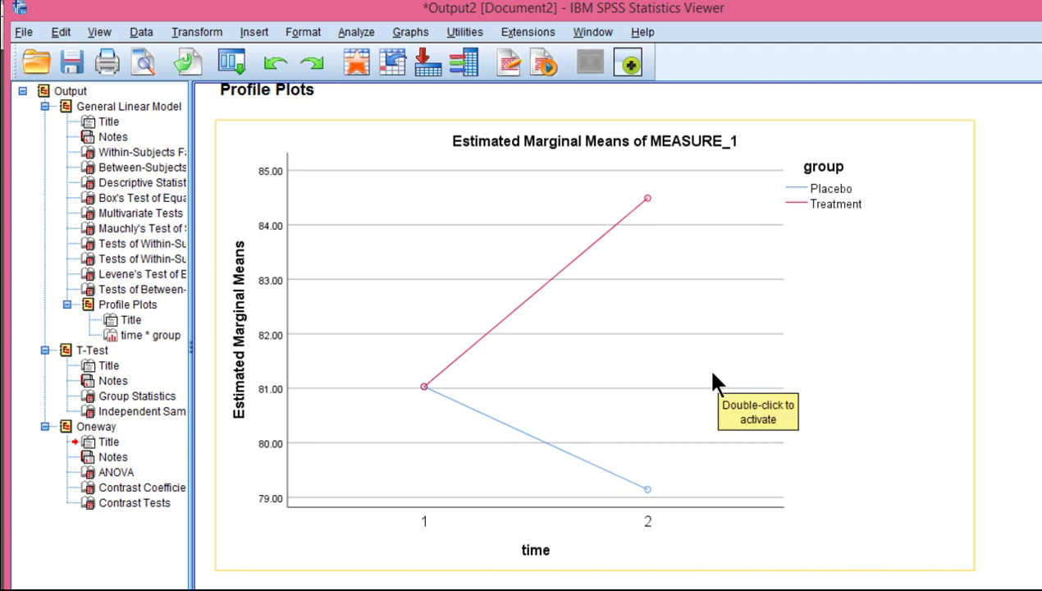
scroll(584, 284, "down", 8)
scroll(586, 319, "up", 6)
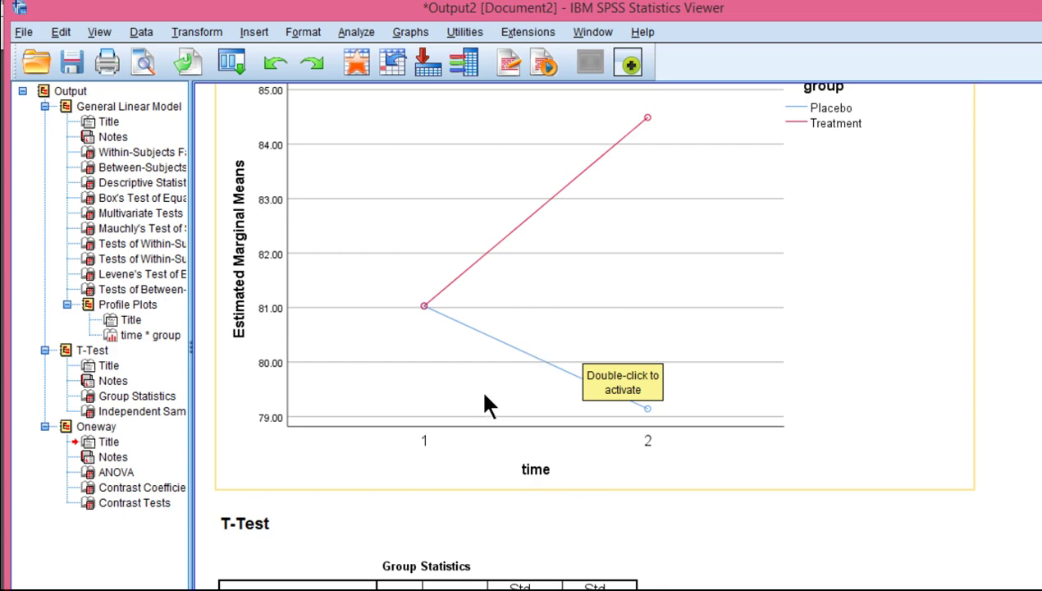
scroll(484, 397, "down", 3)
scroll(483, 398, "down", 3)
scroll(484, 402, "down", 3)
scroll(463, 398, "down", 2)
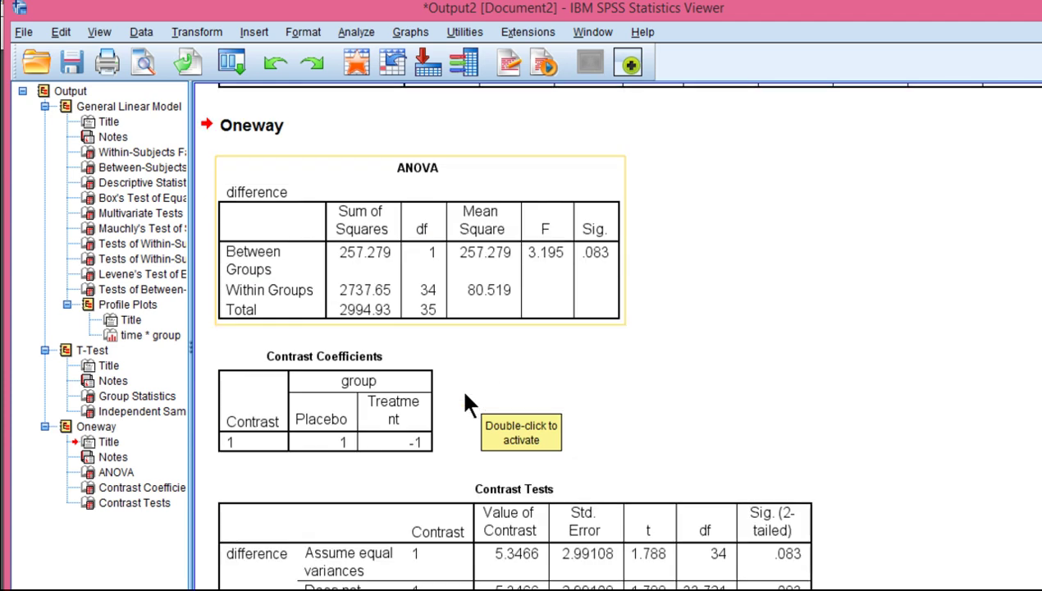
Step: Review the Contrast Tests table and its two-tailed p of .083
scroll(874, 449, "down", 1)
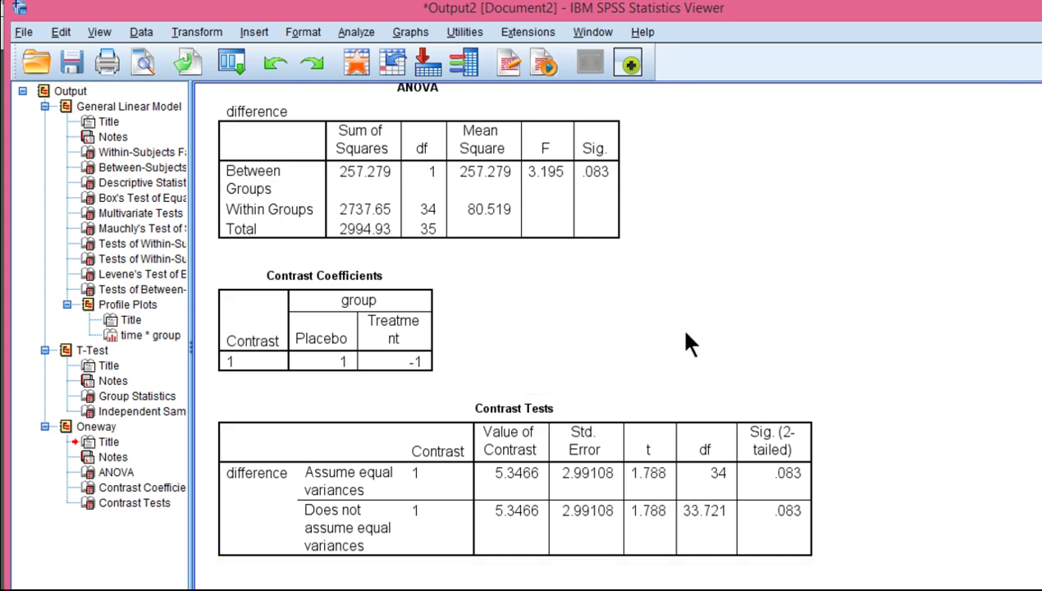
scroll(763, 439, "up", 5)
scroll(771, 439, "up", 5)
scroll(771, 439, "up", 3)
scroll(770, 437, "up", 5)
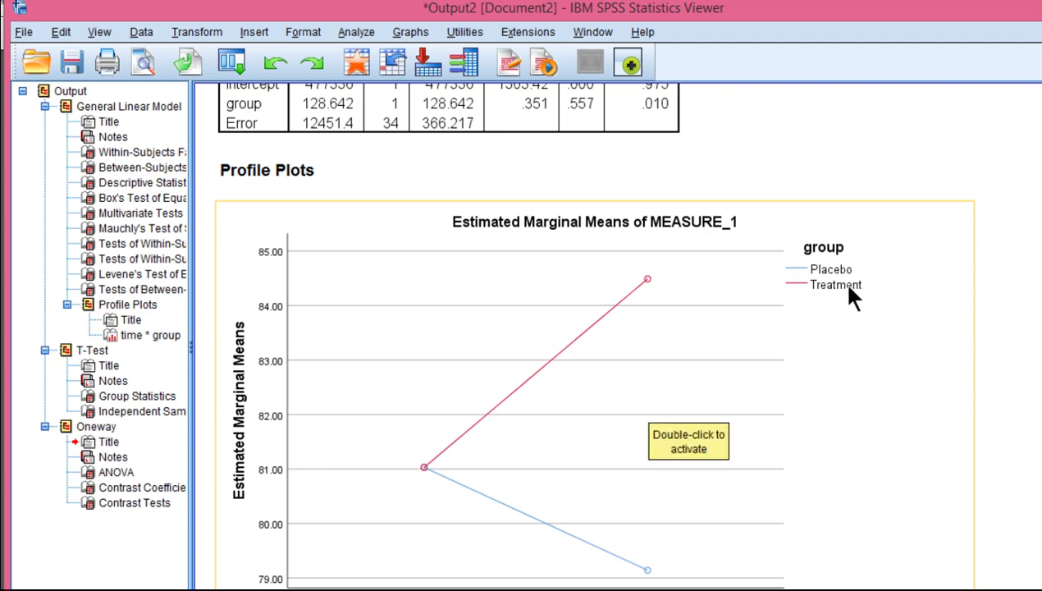
scroll(850, 297, "down", 5)
scroll(791, 303, "down", 5)
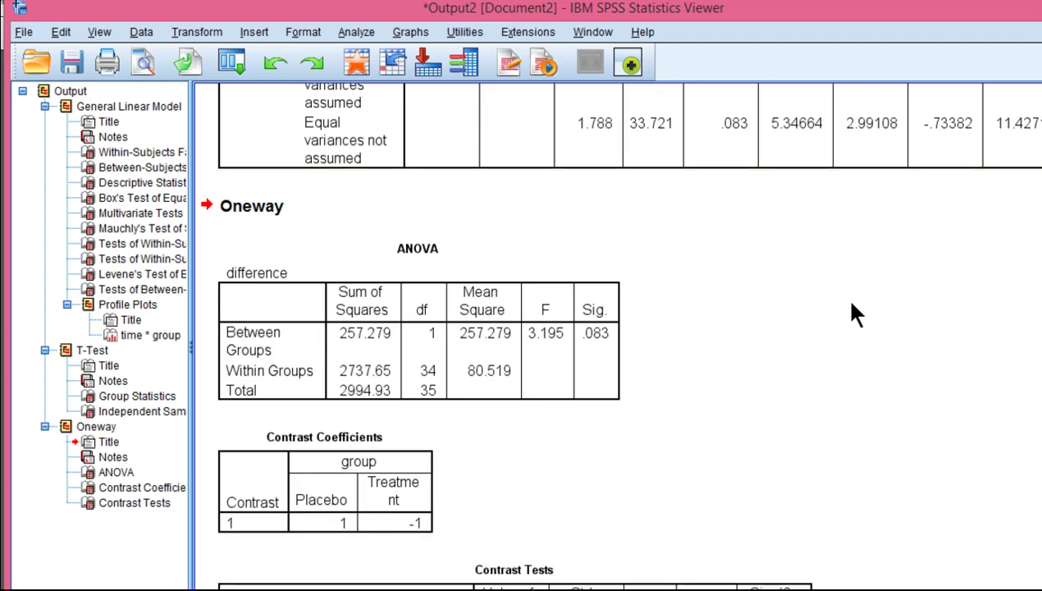
scroll(791, 309, "down", 3)
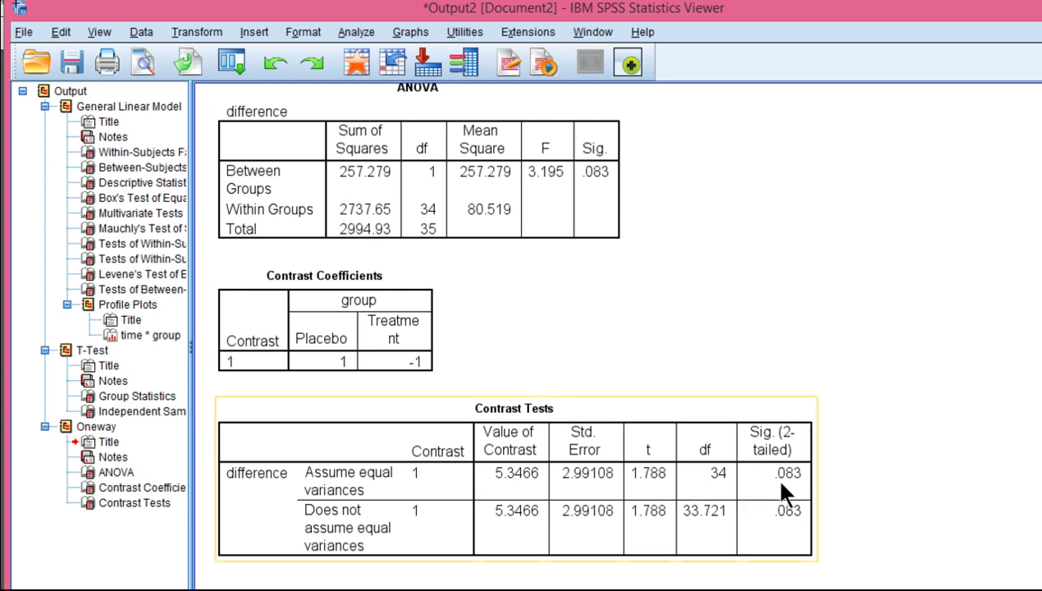
Step: Compute 0.083 / 2 = 0.0415 in the calculator, then return to the SPSS output
key("alt+Tab")
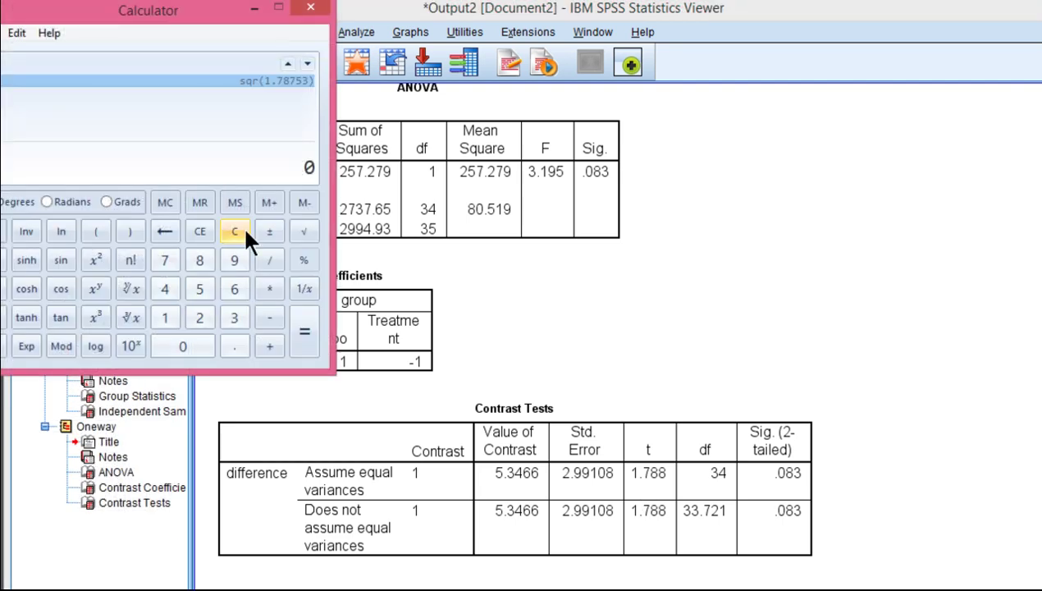
type("0.083 ")
type("/ 2")
key("Return")
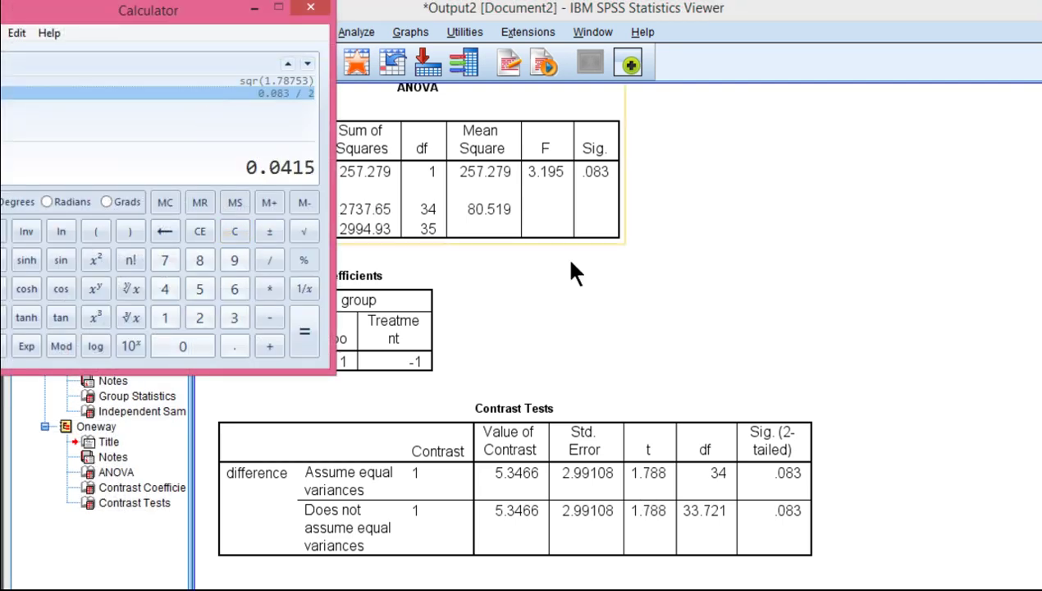
left_click(916, 328)
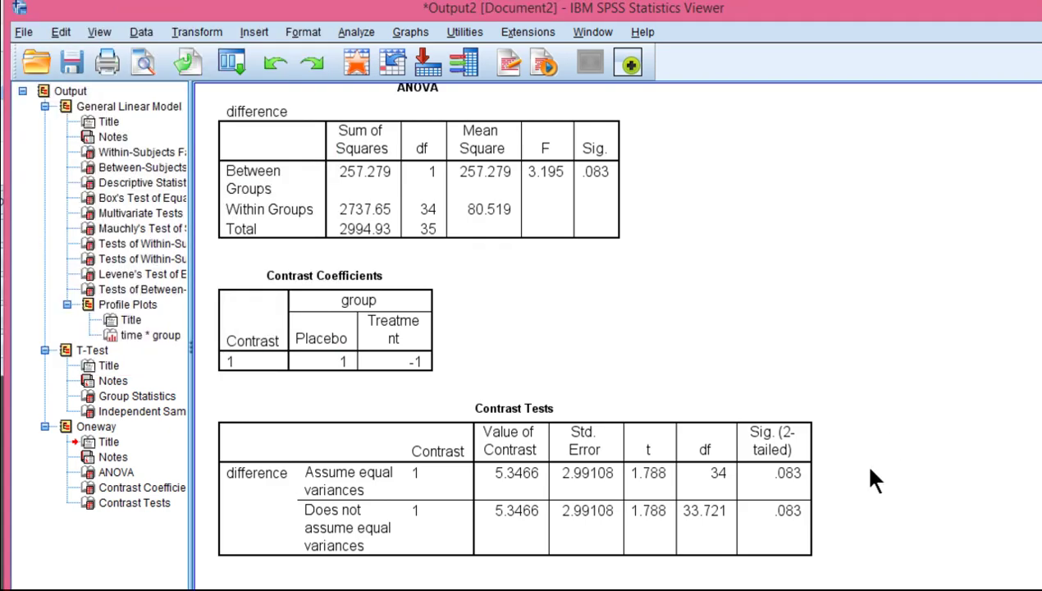
scroll(870, 470, "up", 10)
scroll(870, 470, "up", 10)
scroll(871, 470, "up", 10)
scroll(871, 470, "up", 10)
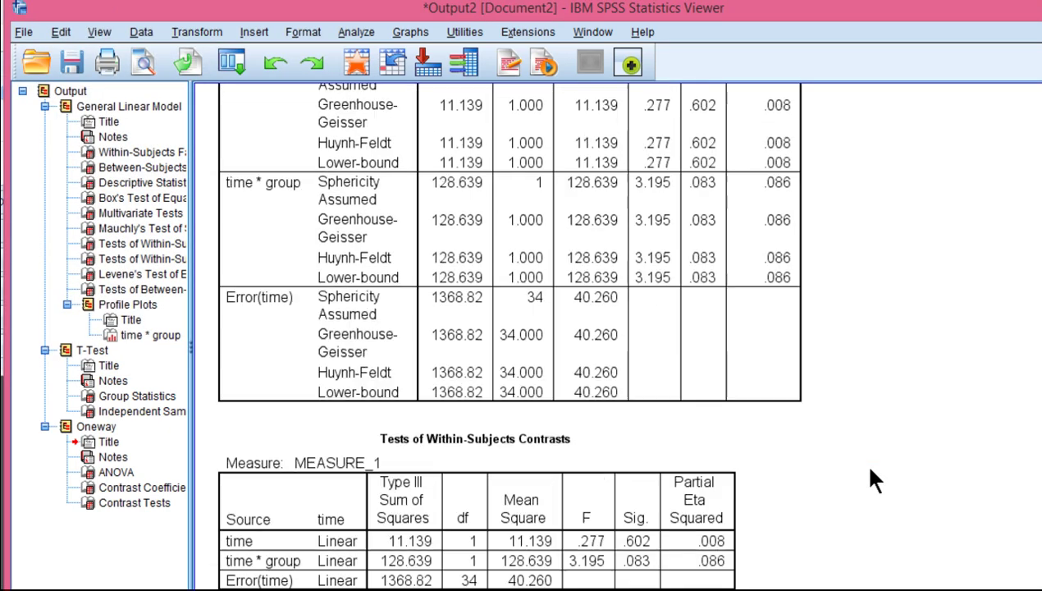
scroll(869, 470, "up", 3)
left_click(673, 347)
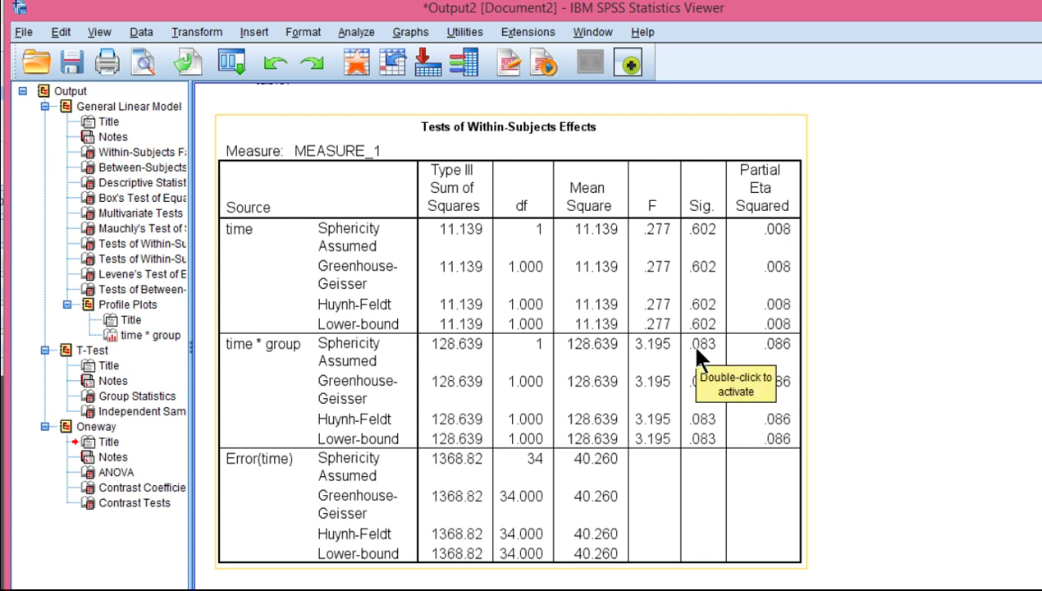
left_click(1031, 439)
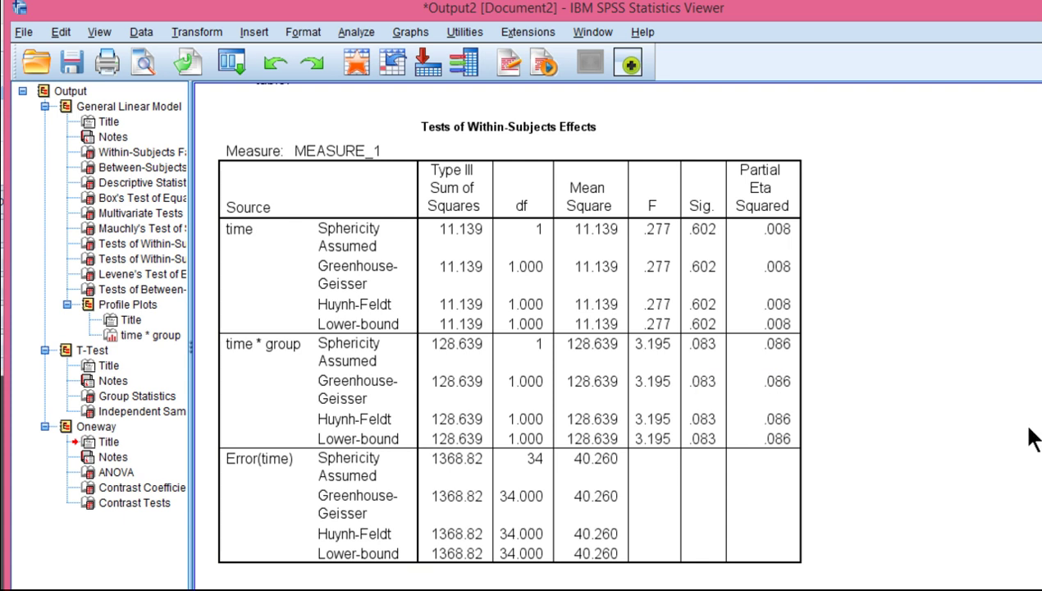
left_click(774, 372)
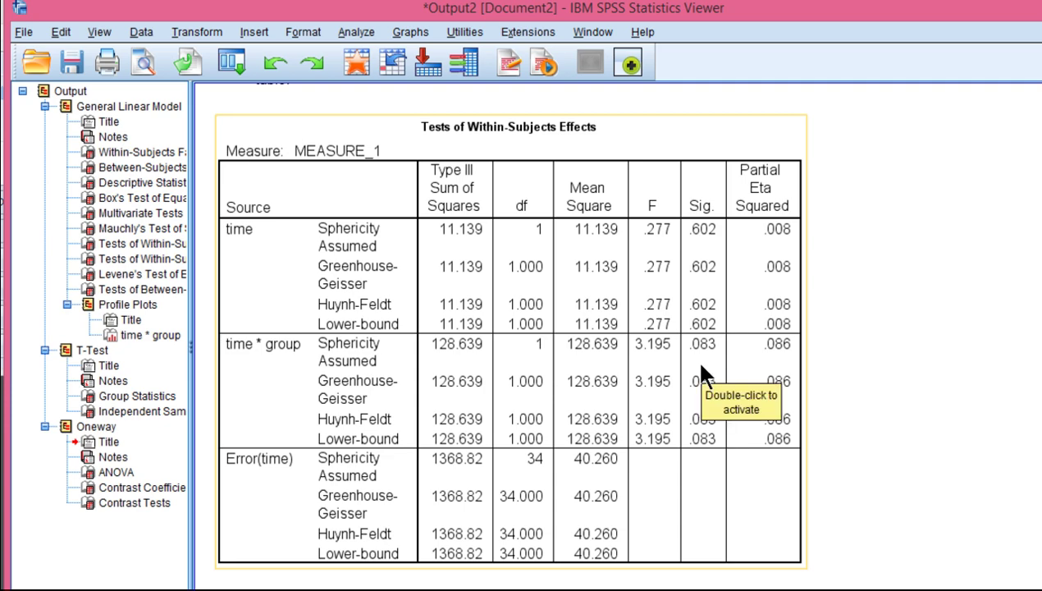
scroll(699, 365, "down", 2)
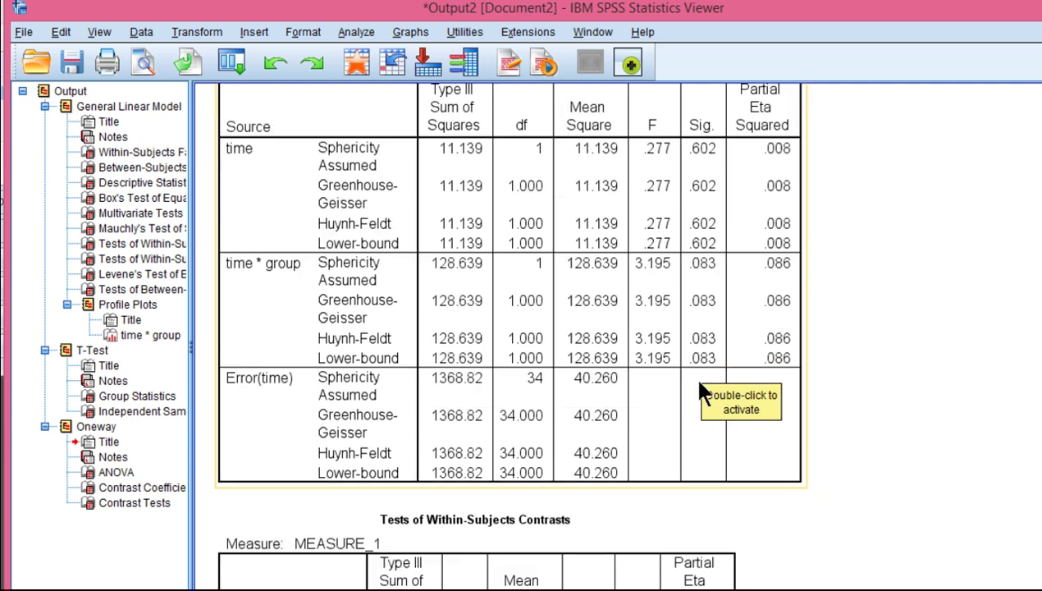
scroll(699, 377, "down", 5)
scroll(701, 388, "down", 10)
scroll(701, 389, "down", 15)
scroll(700, 391, "down", 10)
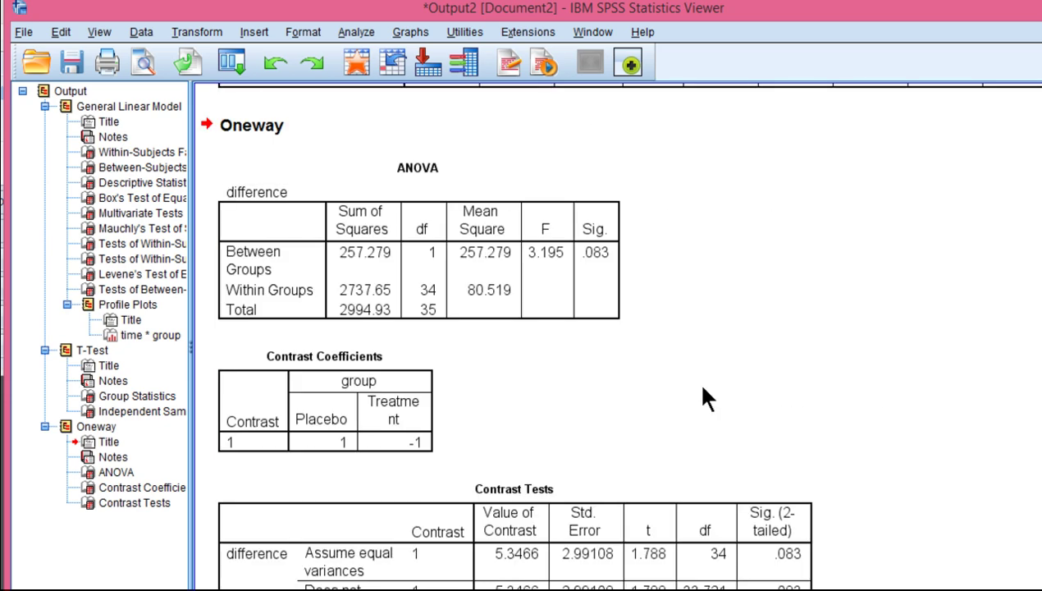
scroll(702, 394, "down", 3)
left_click(621, 476)
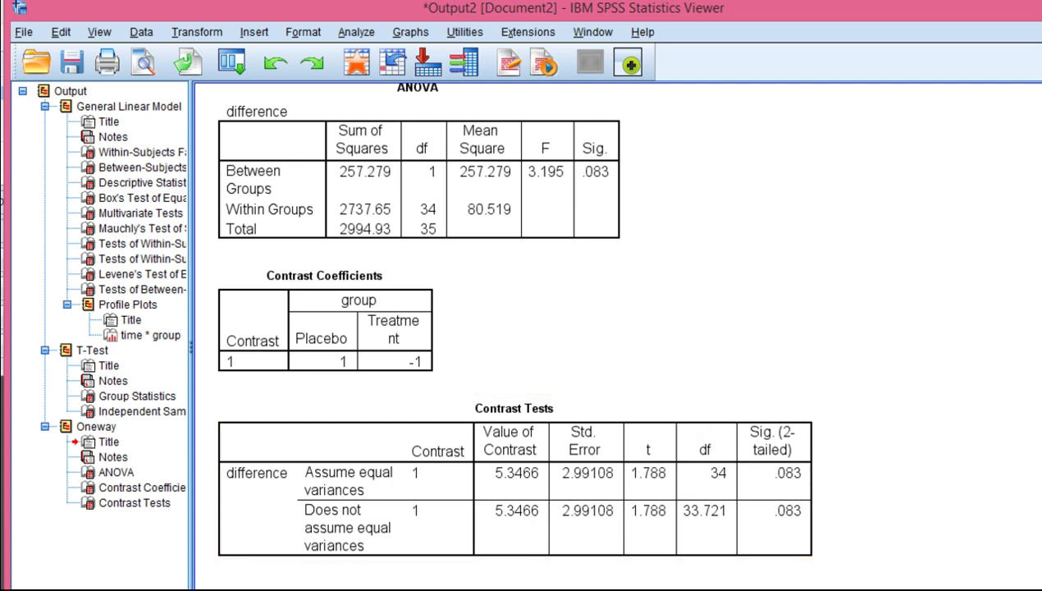
key("alt+Tab")
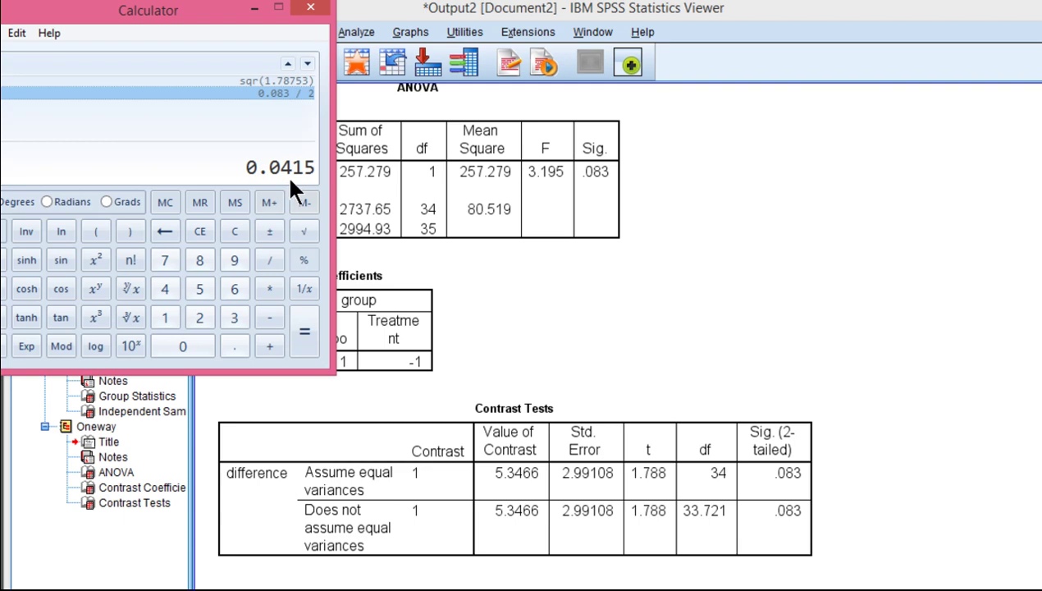
left_click(977, 439)
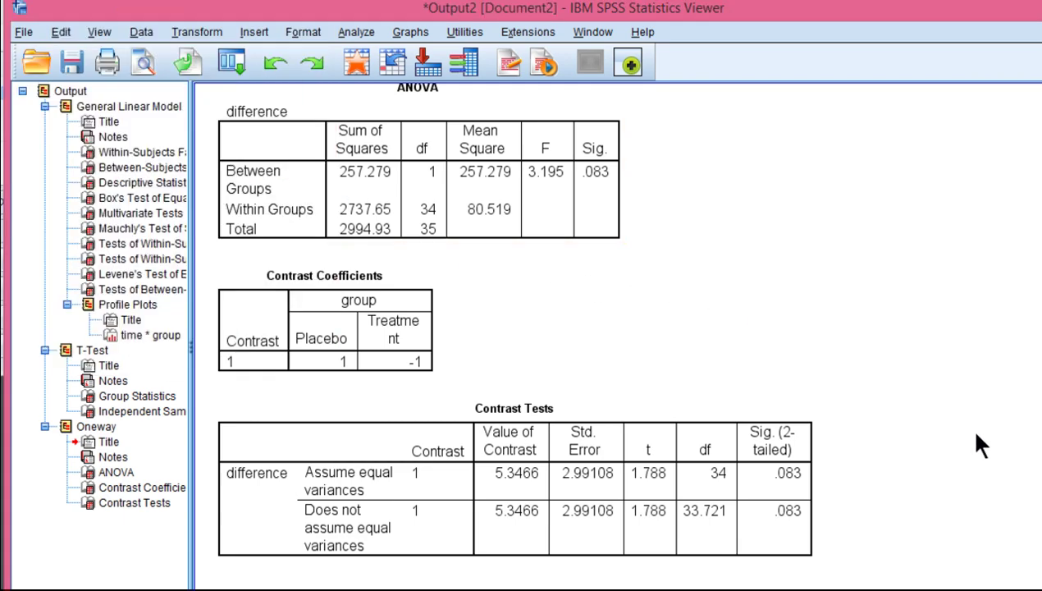
scroll(859, 484, "up", 2)
scroll(860, 484, "up", 5)
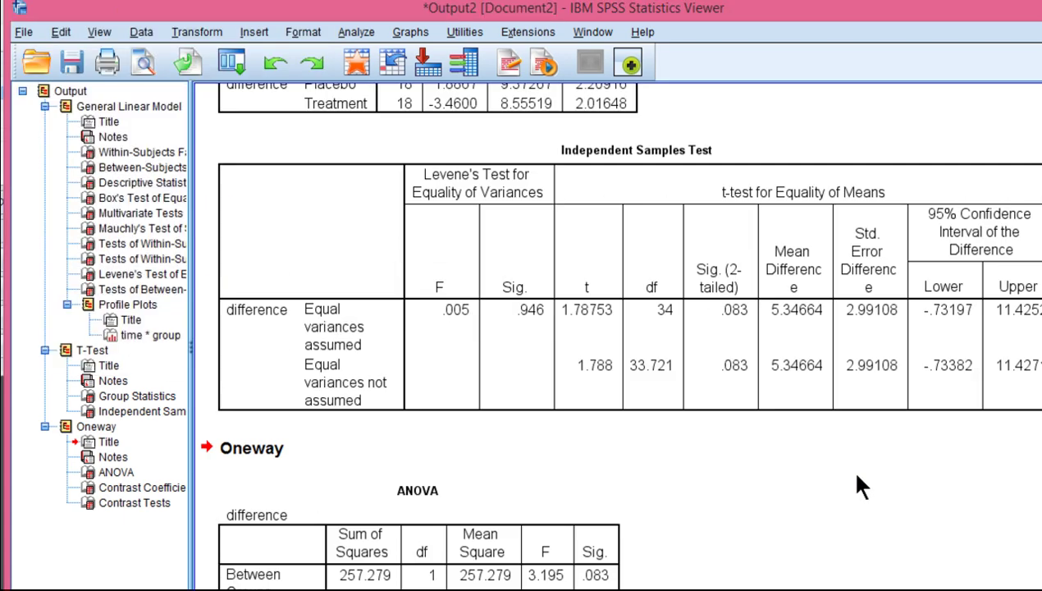
scroll(860, 484, "up", 8)
scroll(855, 483, "up", 5)
scroll(855, 482, "down", 4)
left_click(856, 482)
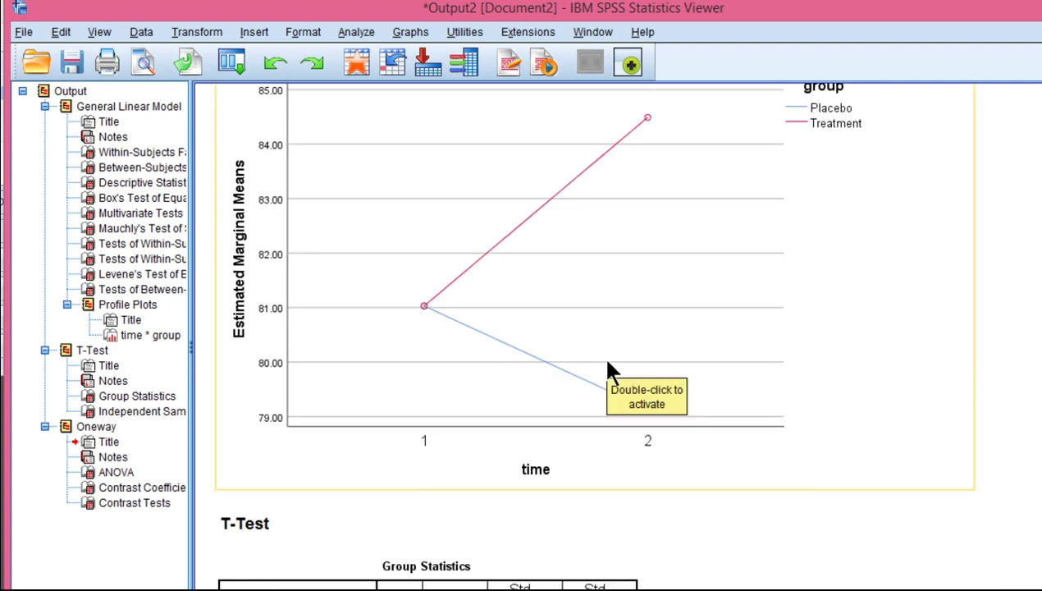
scroll(623, 344, "up", 2)
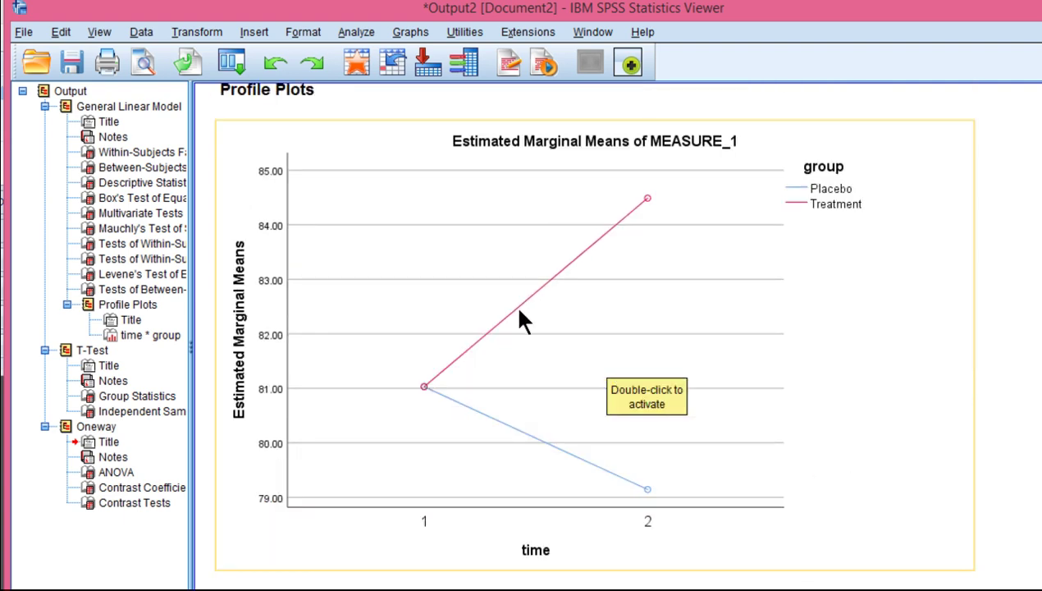
scroll(652, 358, "up", 2)
scroll(652, 359, "up", 4)
scroll(653, 359, "up", 5)
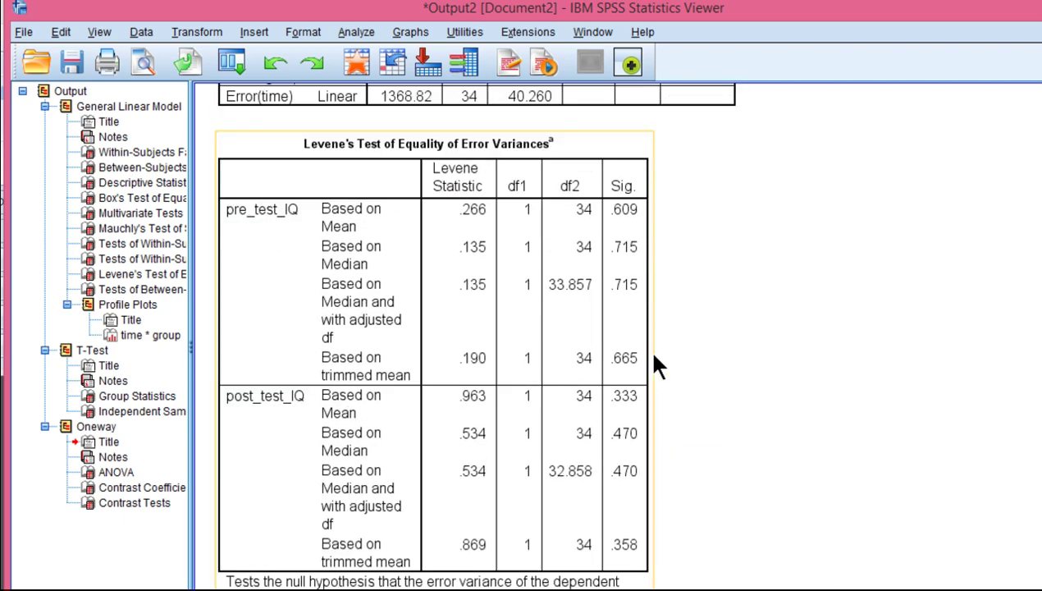
scroll(655, 359, "up", 5)
scroll(654, 361, "up", 2)
scroll(812, 279, "up", 2)
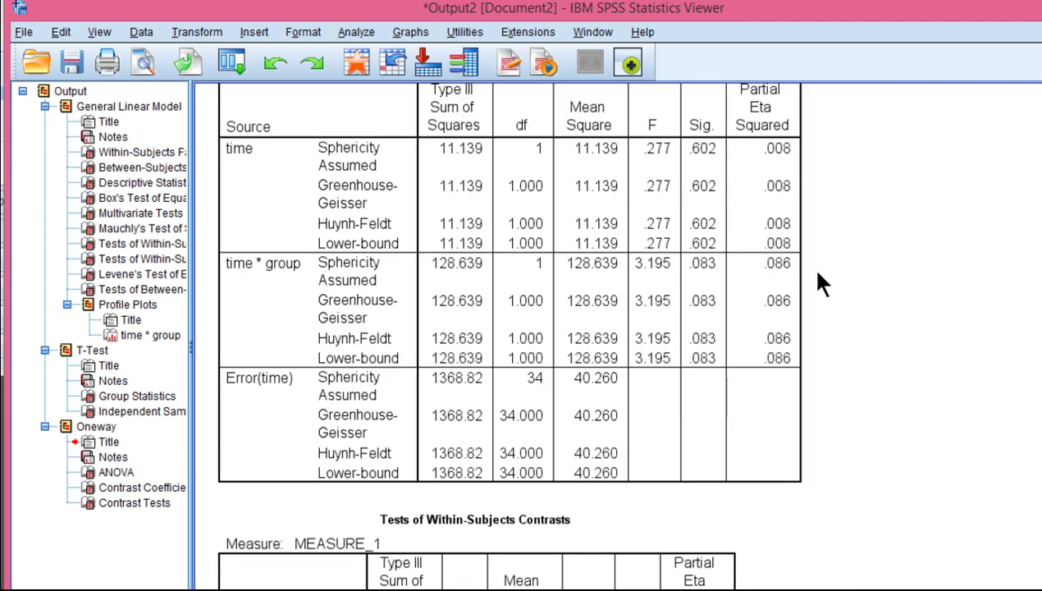
left_click(771, 270)
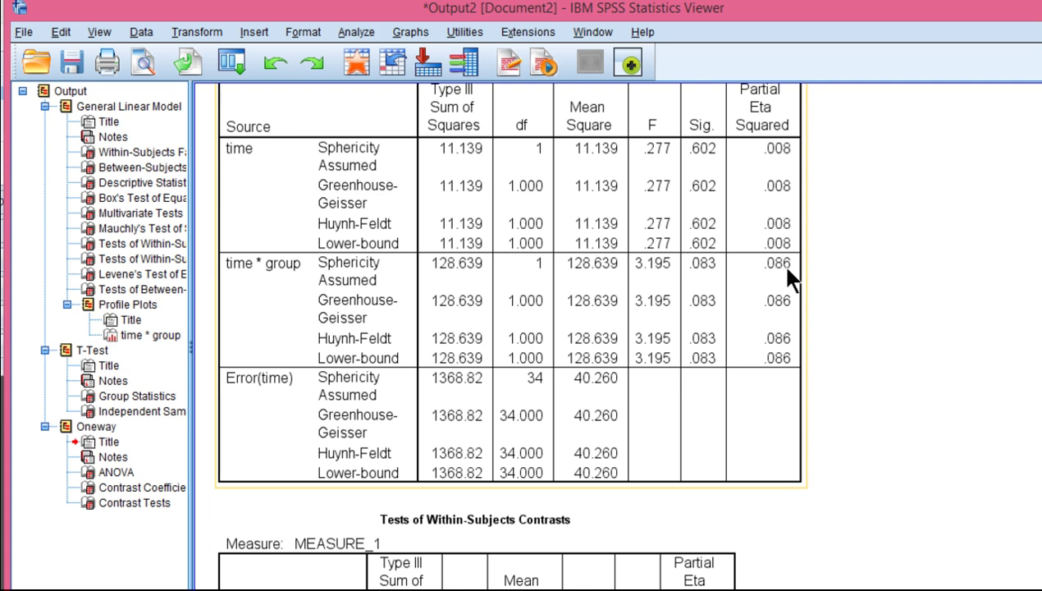
left_click(904, 305)
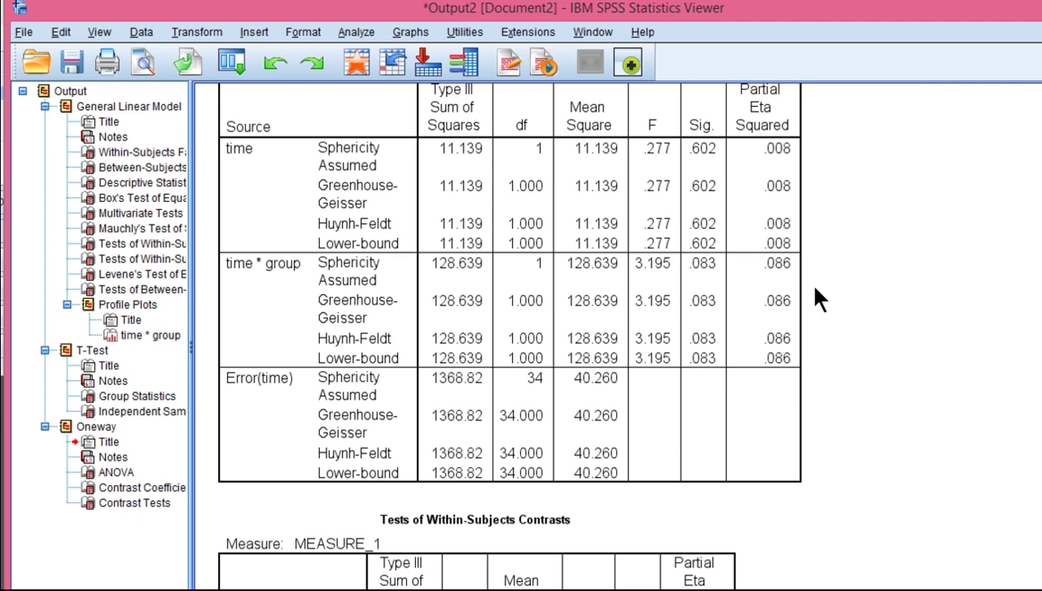
scroll(875, 336, "down", 5)
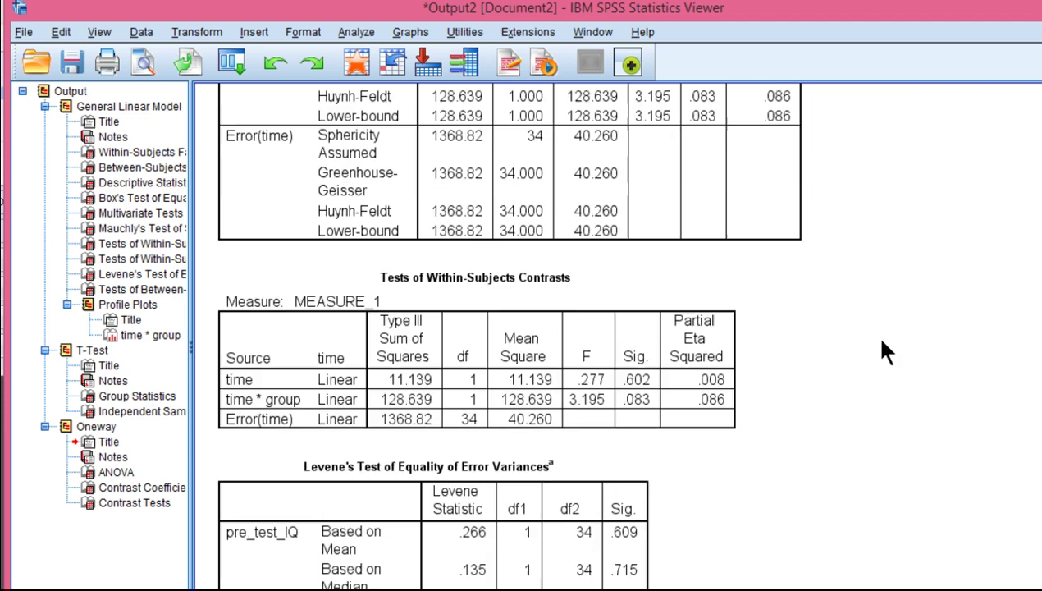
scroll(875, 337, "down", 10)
scroll(874, 336, "down", 8)
scroll(886, 351, "down", 10)
scroll(886, 351, "down", 8)
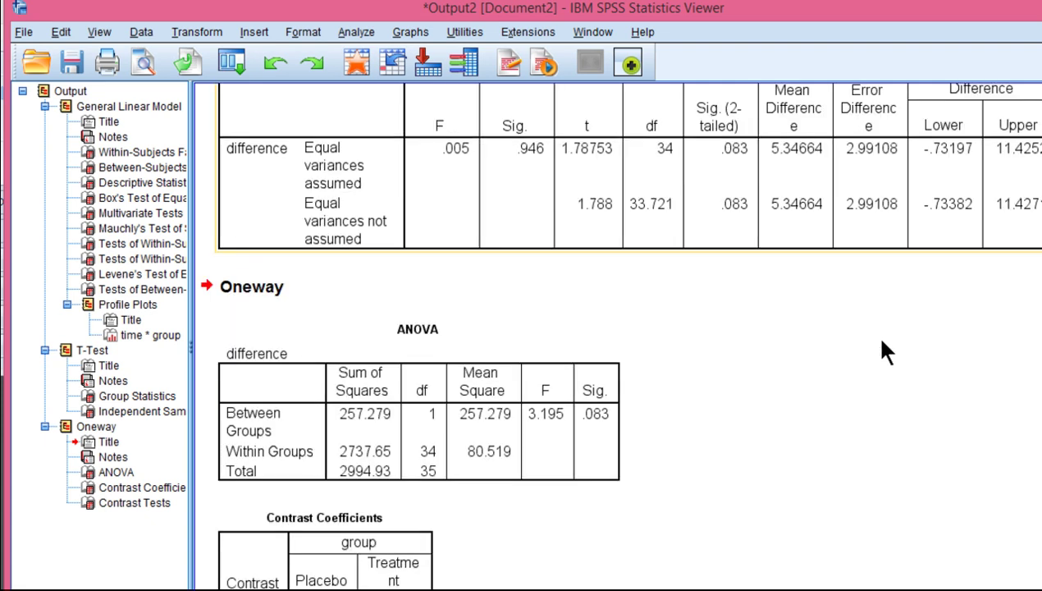
scroll(886, 352, "down", 4)
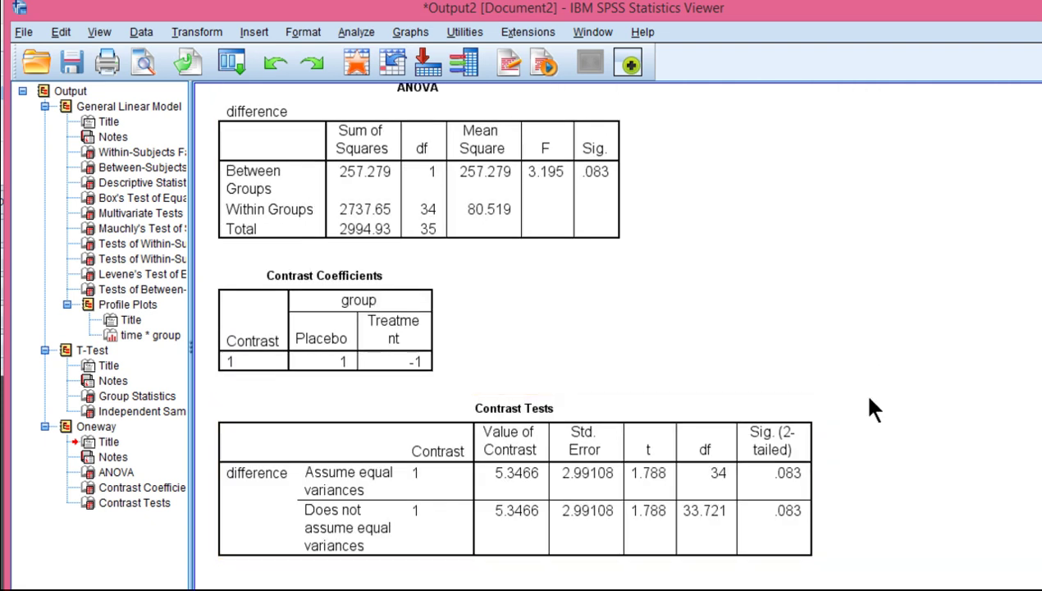